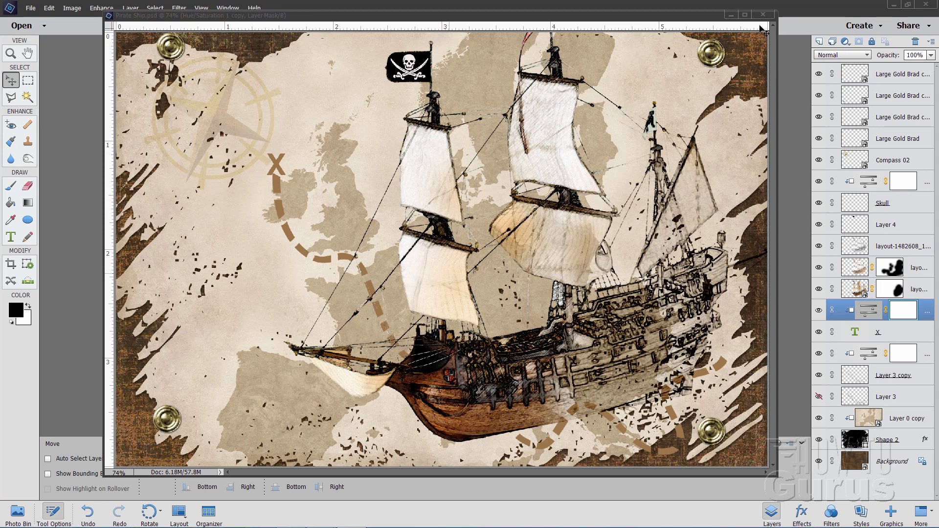
- Close the pirate ship document and create a blank 6 × 4 inch, 300-resolution RGB file with a white background, maximized in the workspace
left_click(763, 15)
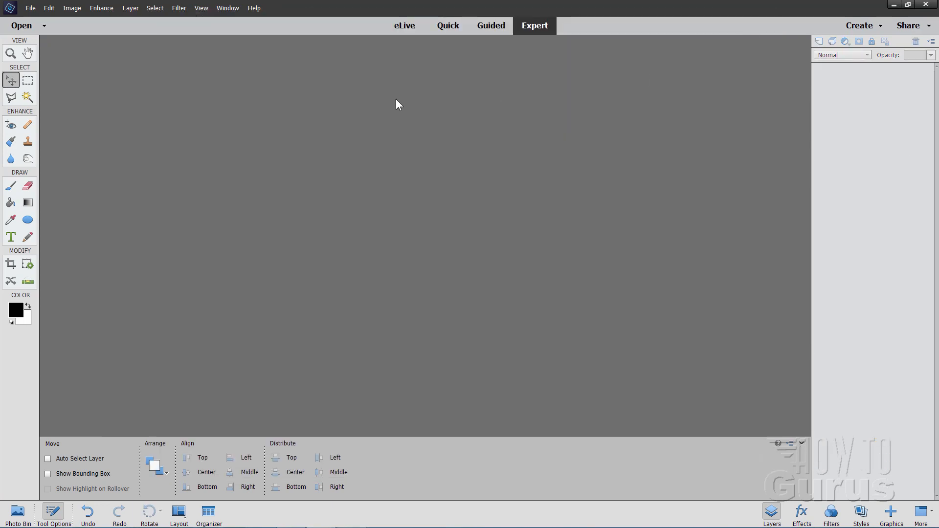
left_click(30, 8)
mouse_move(46, 20)
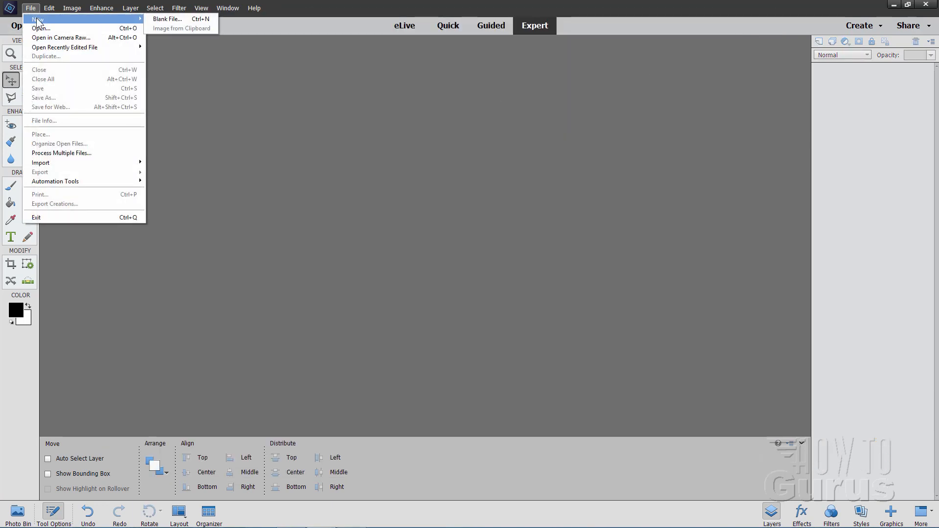
left_click(149, 18)
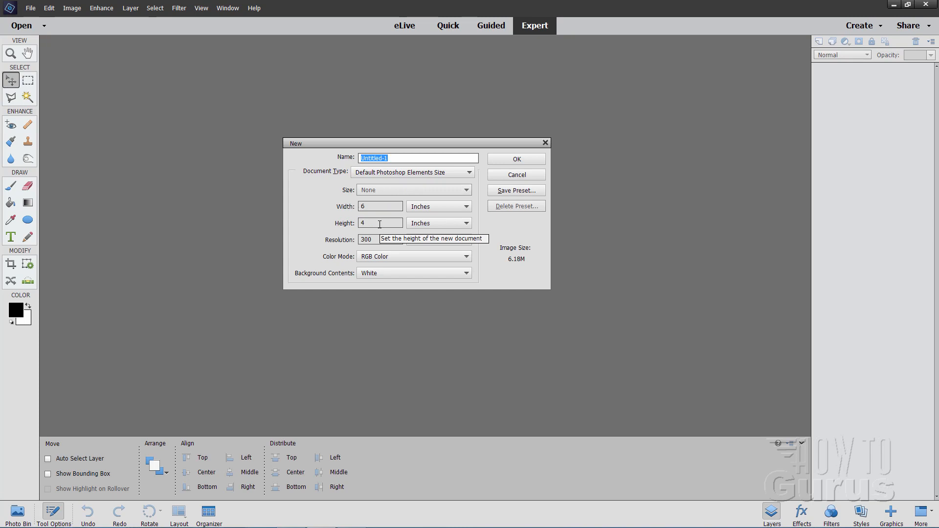
left_click(520, 159)
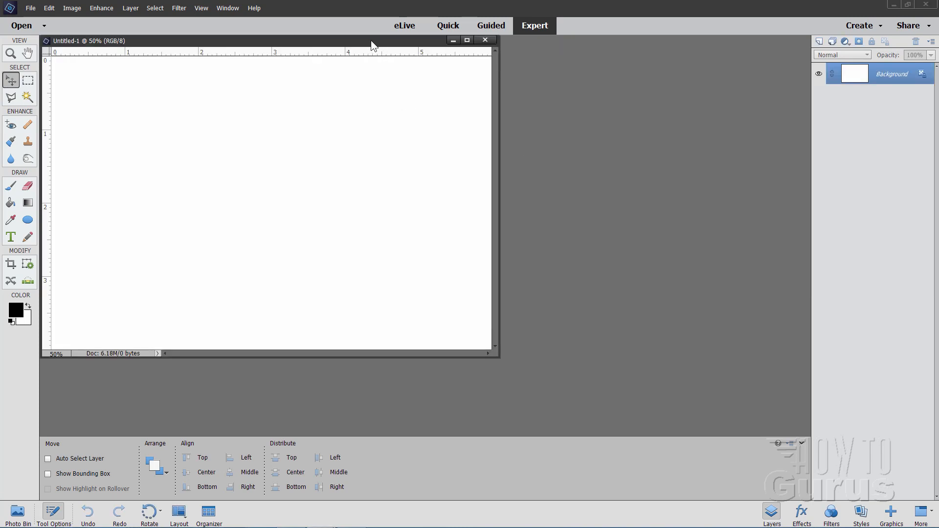
left_click(467, 40)
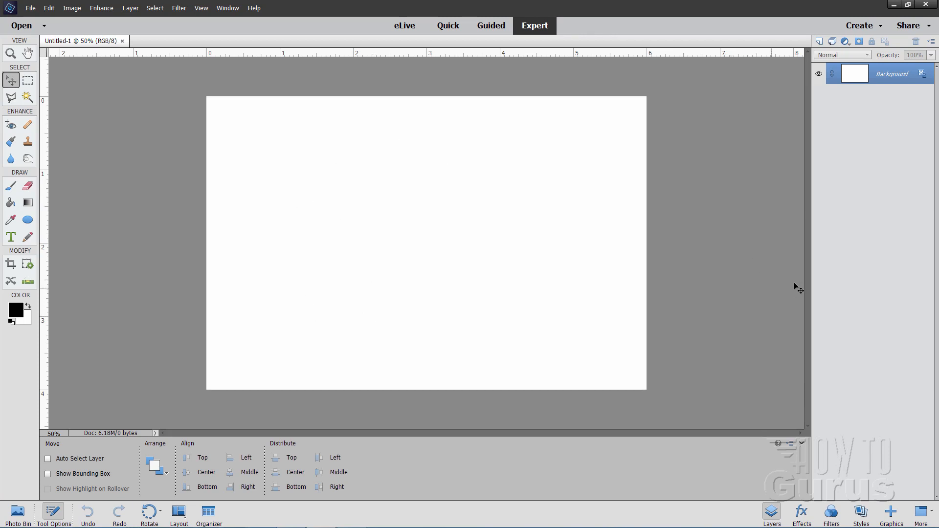
- Apply the tan Europe map from the Backgrounds graphics to the blank document, and return to the layer list
left_click(893, 515)
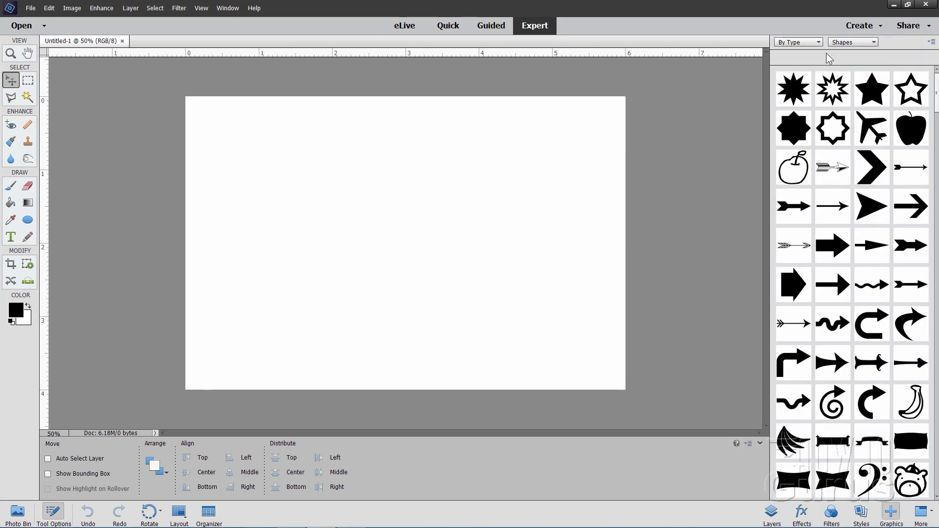
left_click(842, 43)
left_click(846, 52)
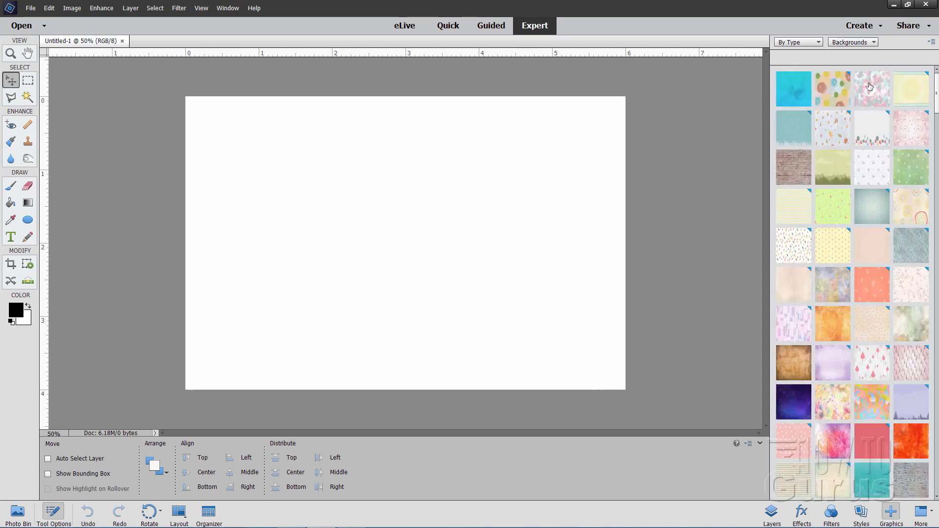
scroll(841, 161, "down", 3)
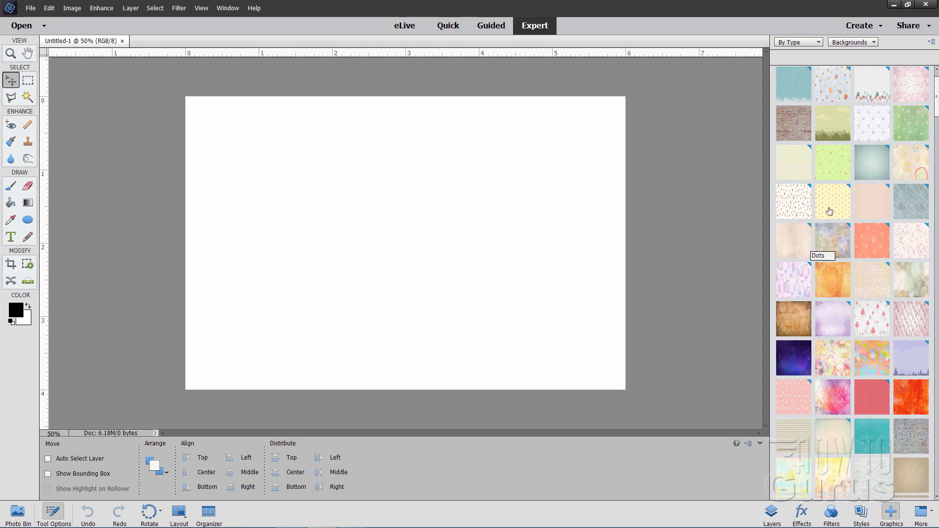
scroll(827, 206, "down", 10)
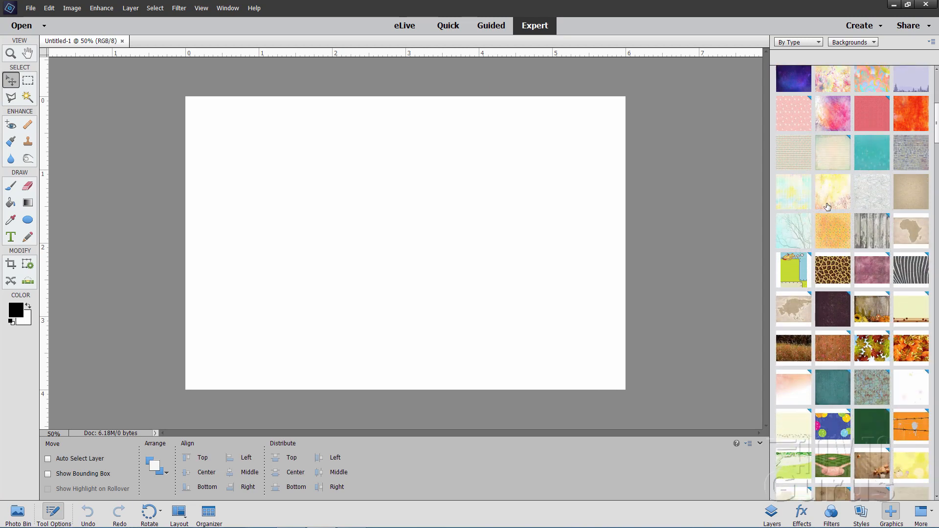
scroll(817, 246, "down", 1)
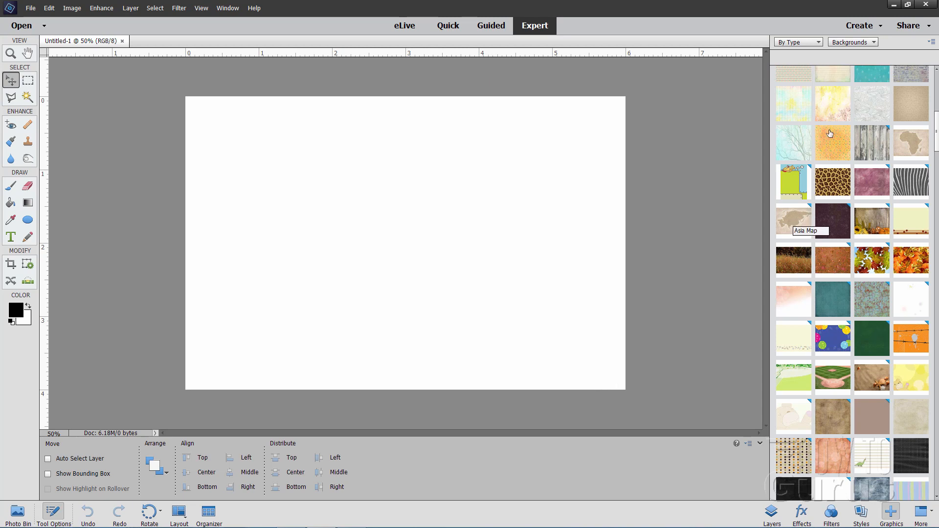
scroll(830, 134, "down", 10)
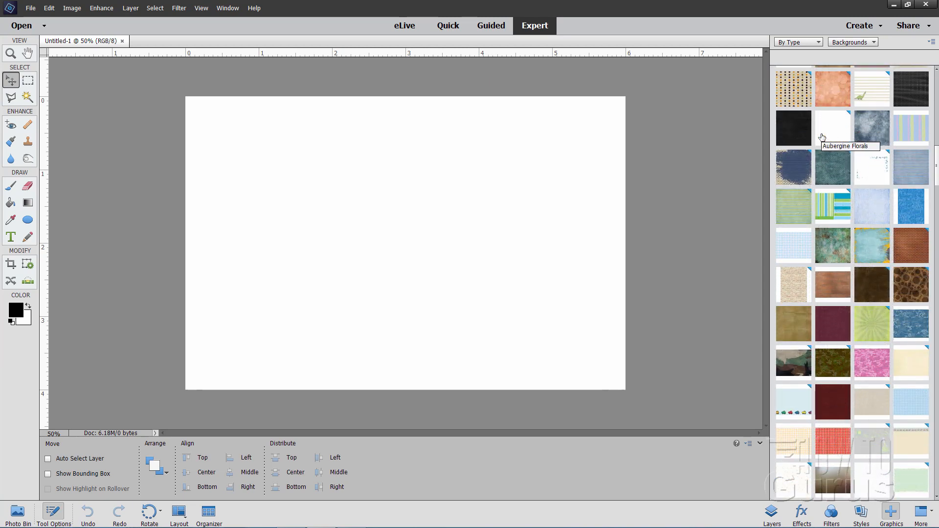
scroll(822, 137, "down", 15)
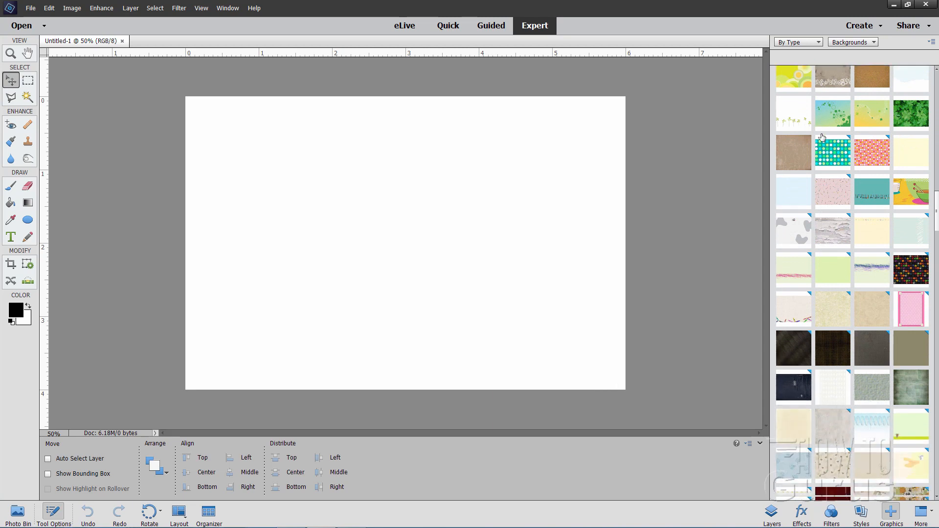
scroll(822, 138, "down", 5)
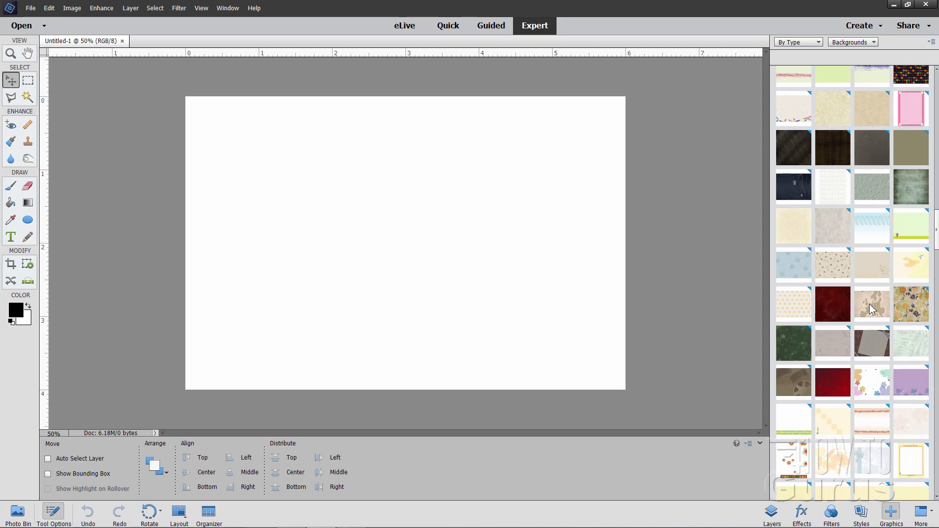
double_click(870, 308)
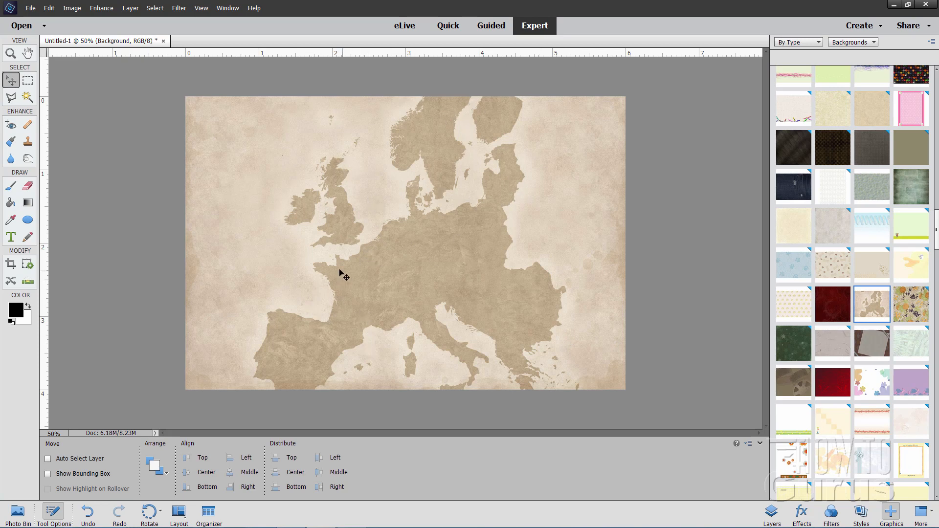
left_click(772, 512)
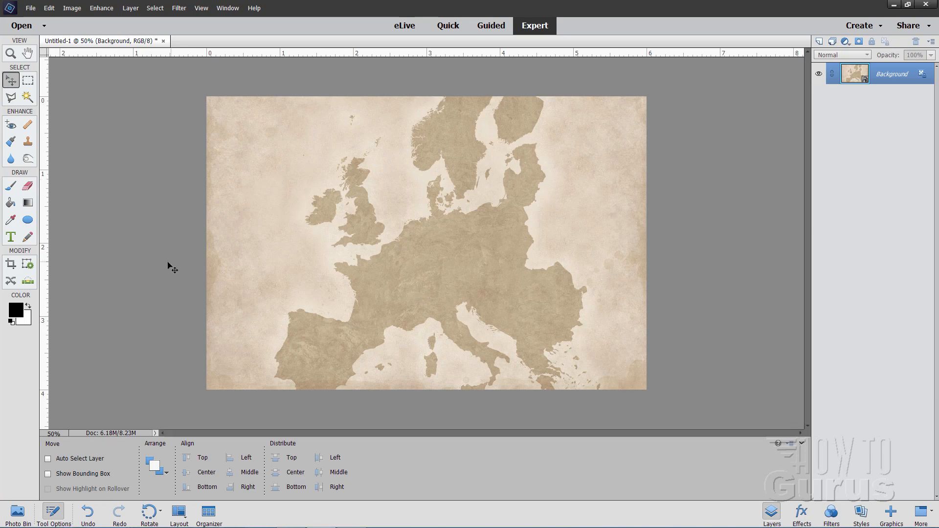
- Place the ship image layout-1482608_1920.png from the Pirate Ship folder into the map document
left_click(27, 9)
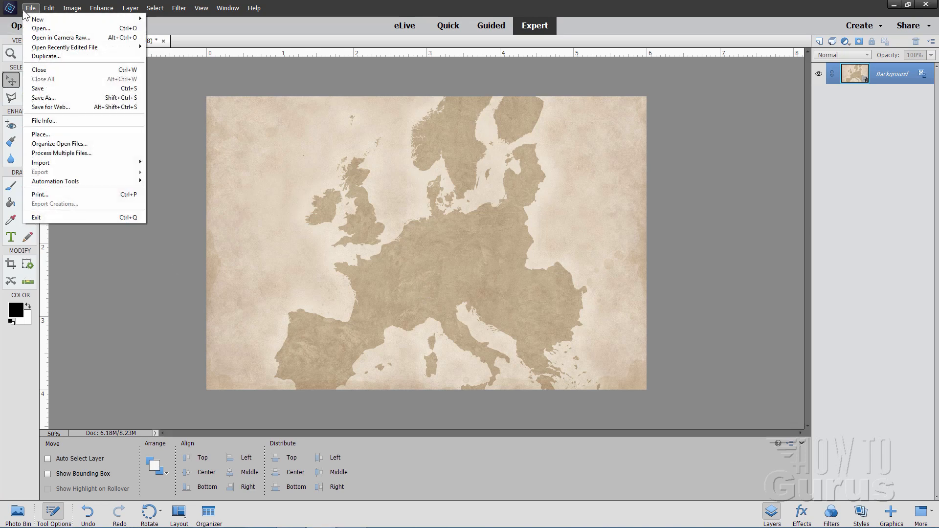
left_click(41, 134)
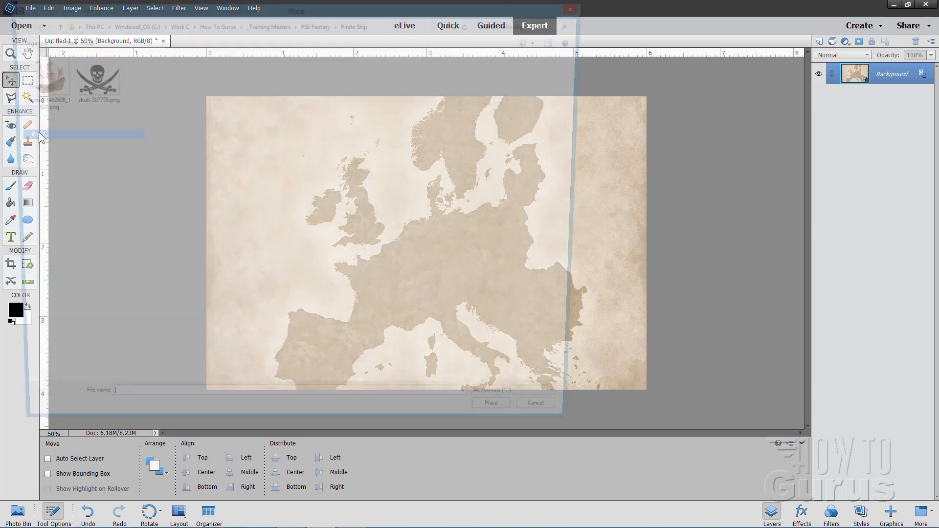
left_click_drag(491, 8, 524, 92)
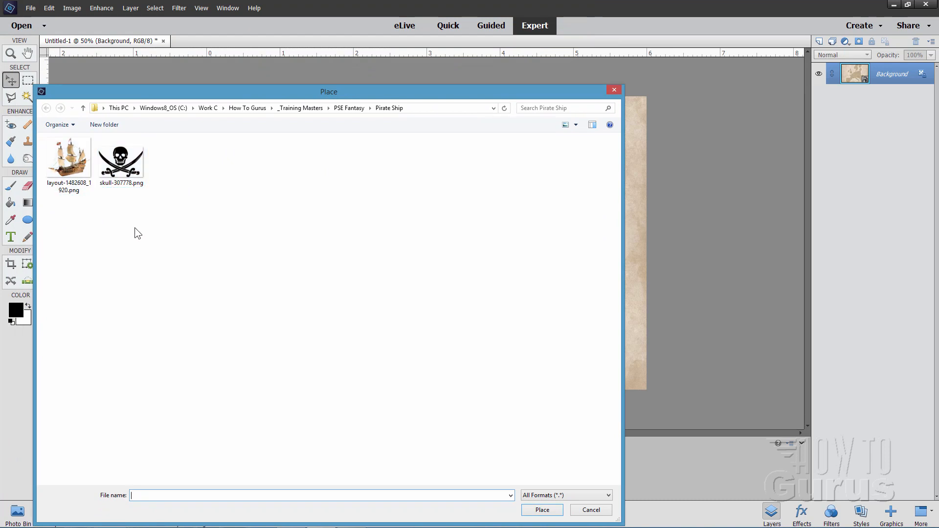
left_click(70, 161)
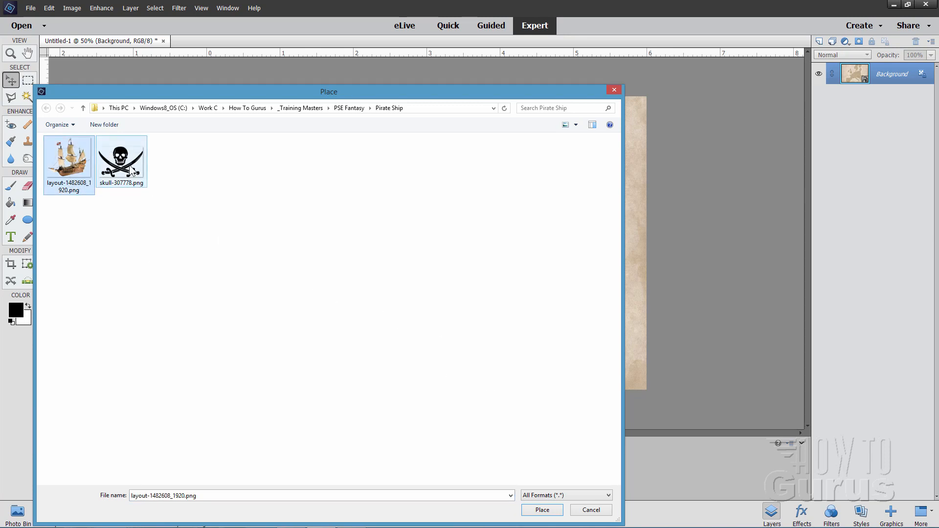
left_click(543, 510)
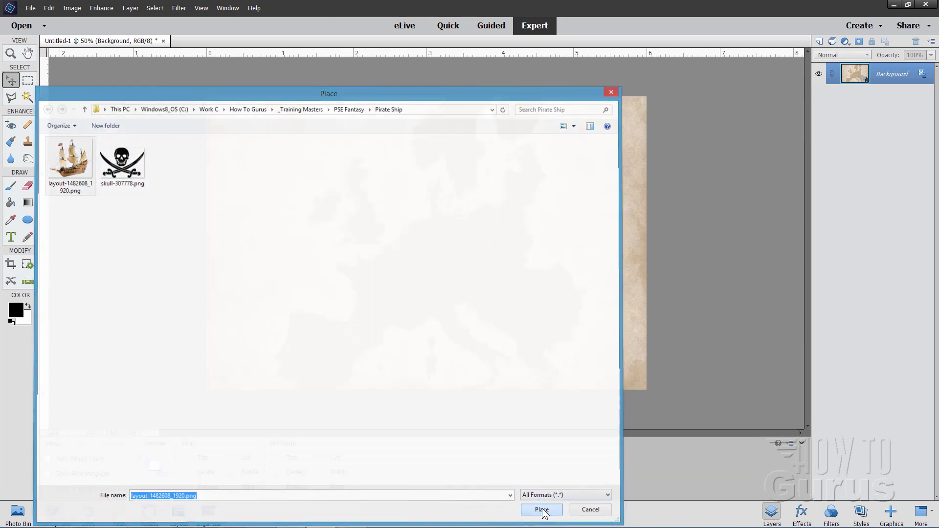
- Shift the placed ship toward the map's right side, enlarge it proportionally to about 18.12%, and commit the placement
left_click_drag(411, 349, 471, 350)
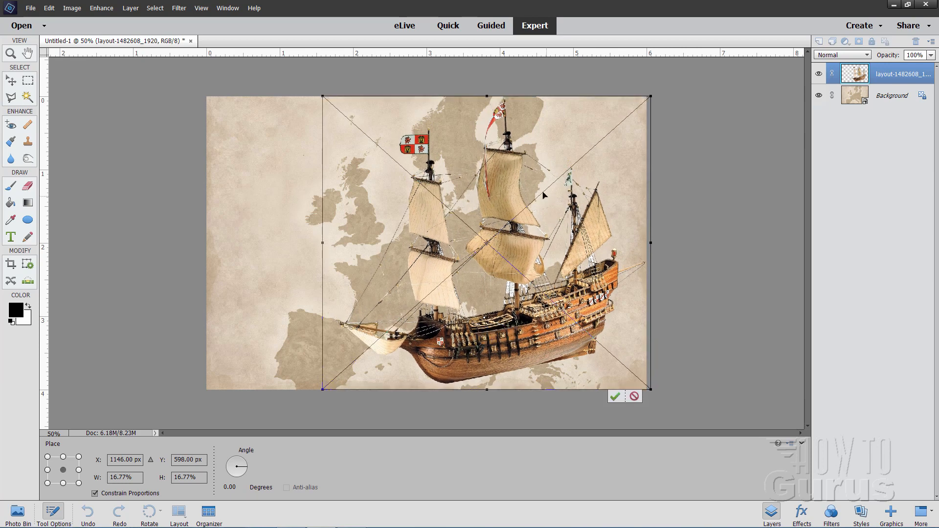
left_click_drag(650, 98, 677, 72)
left_click_drag(540, 325, 523, 327)
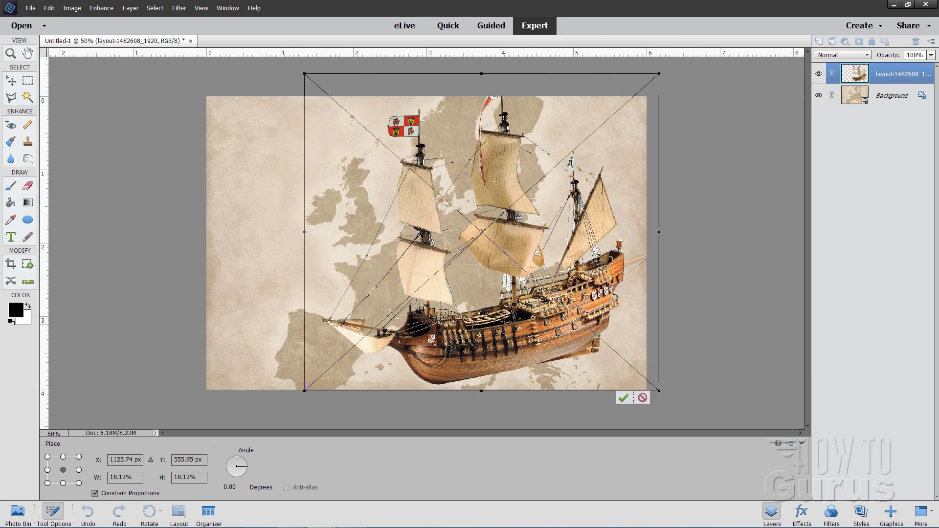
left_click(624, 398)
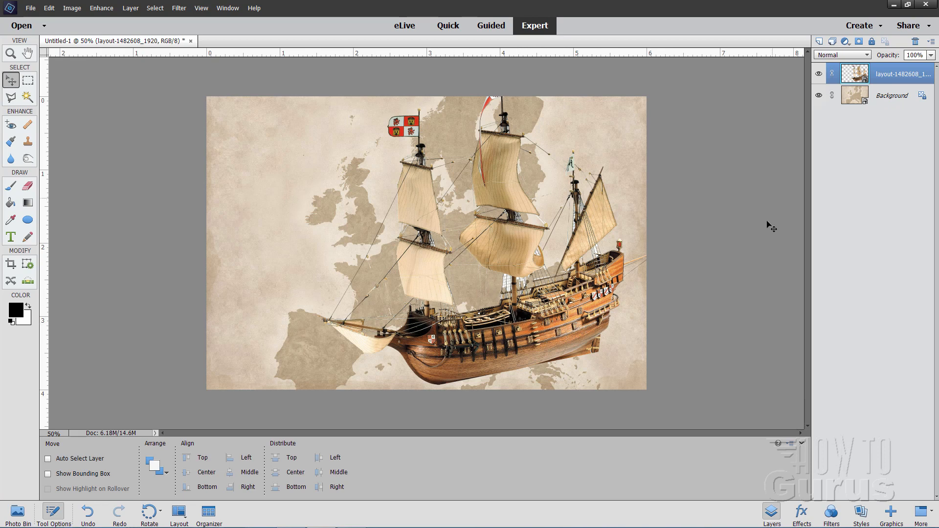
- Duplicate the ship layer, simplify the copy and apply Glowing Edges with Edge Width 2, Edge Brightness 6 and Smoothness 5
left_click_drag(860, 72, 821, 42)
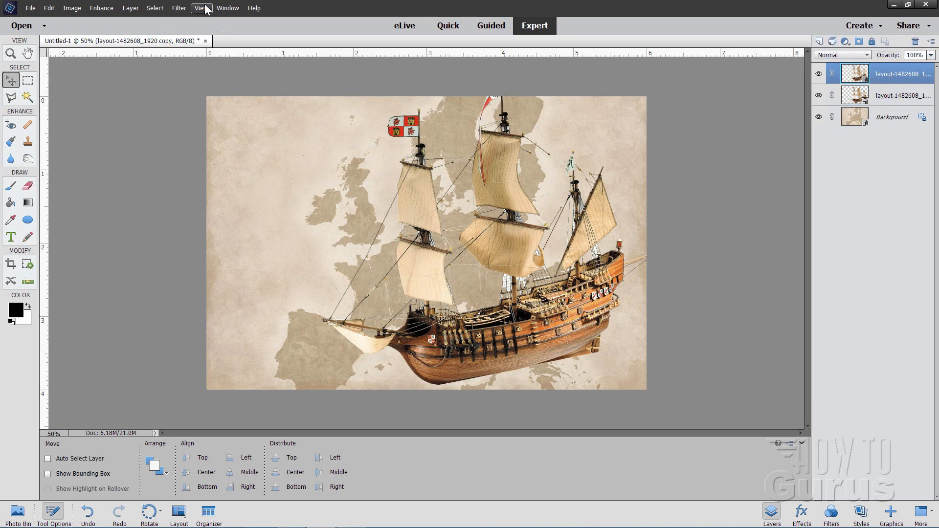
left_click(180, 9)
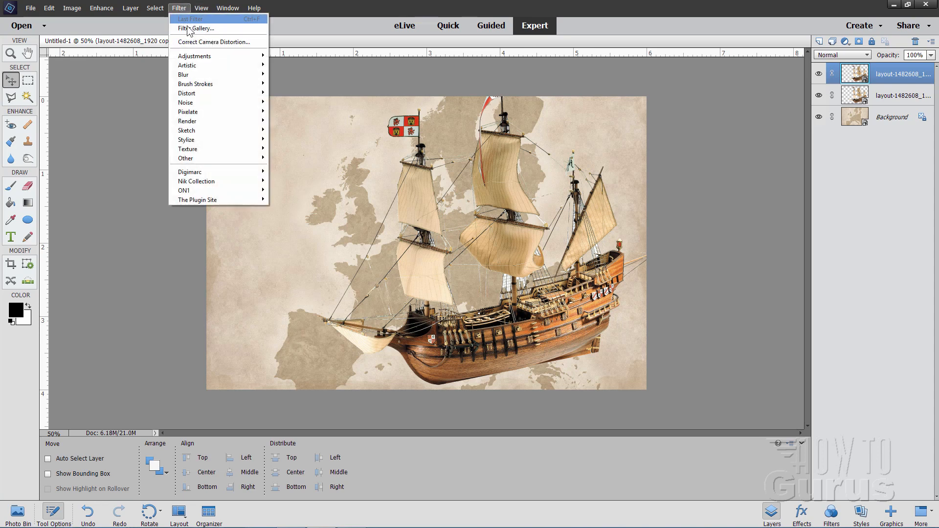
left_click(186, 30)
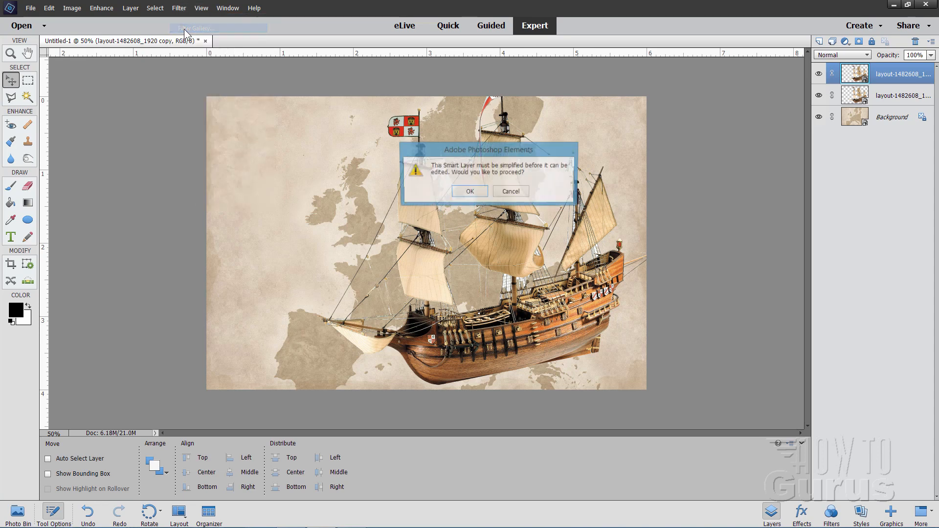
left_click(471, 192)
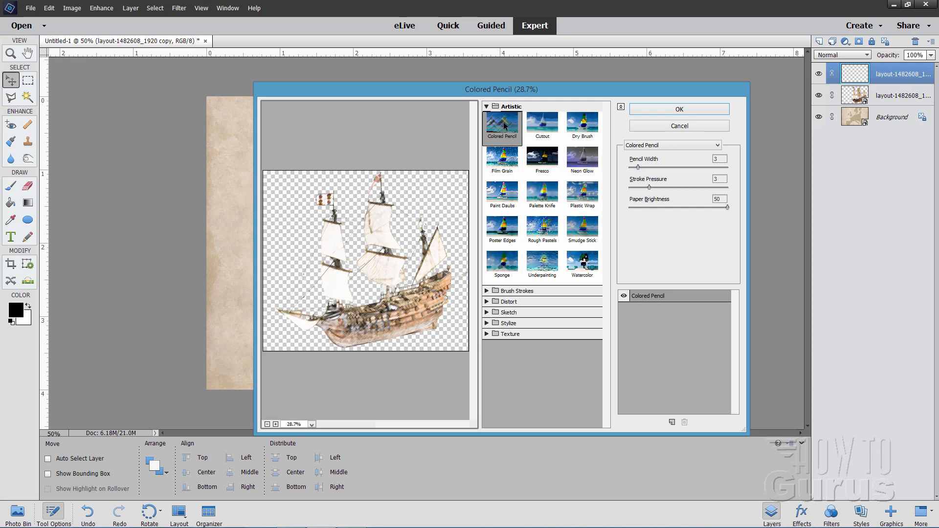
left_click(487, 107)
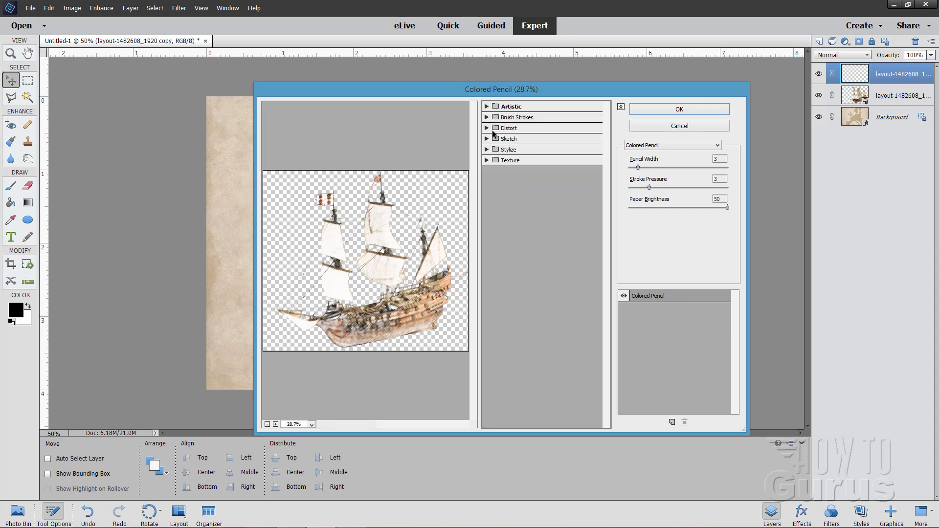
left_click(486, 150)
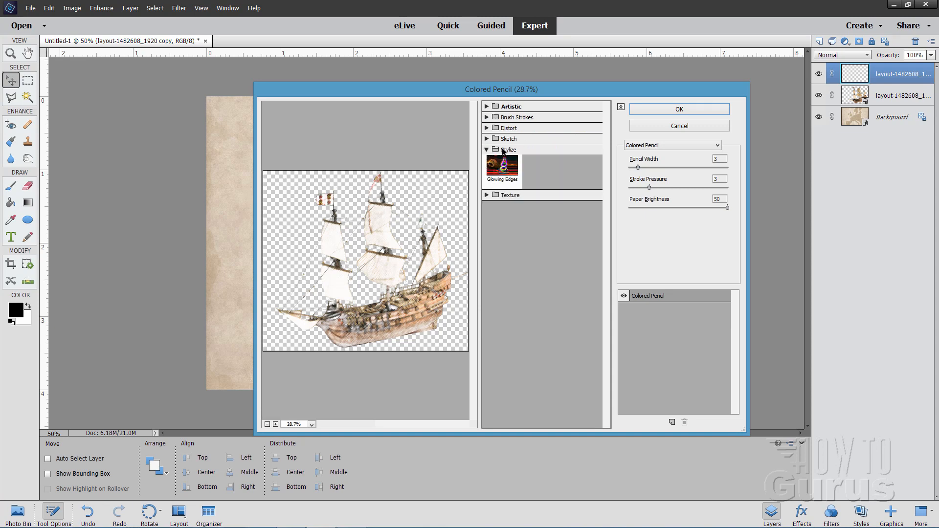
left_click(502, 175)
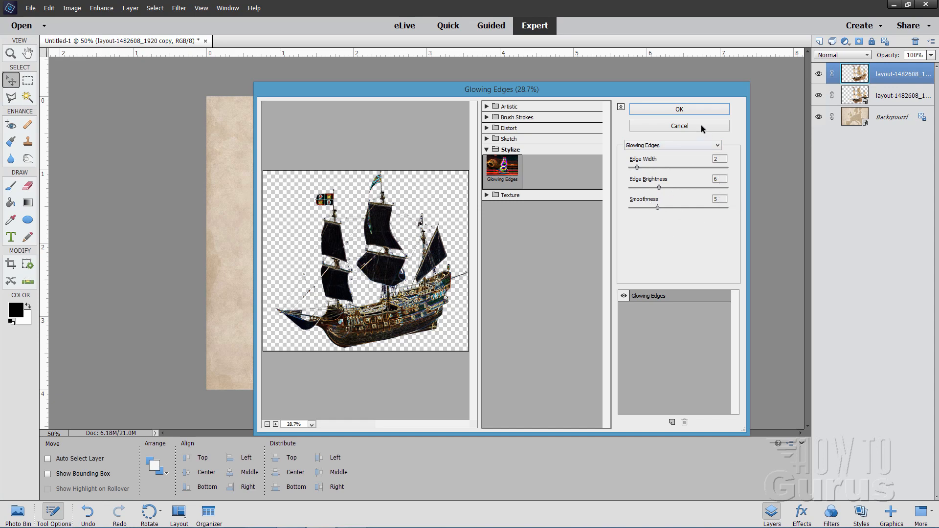
left_click(679, 110)
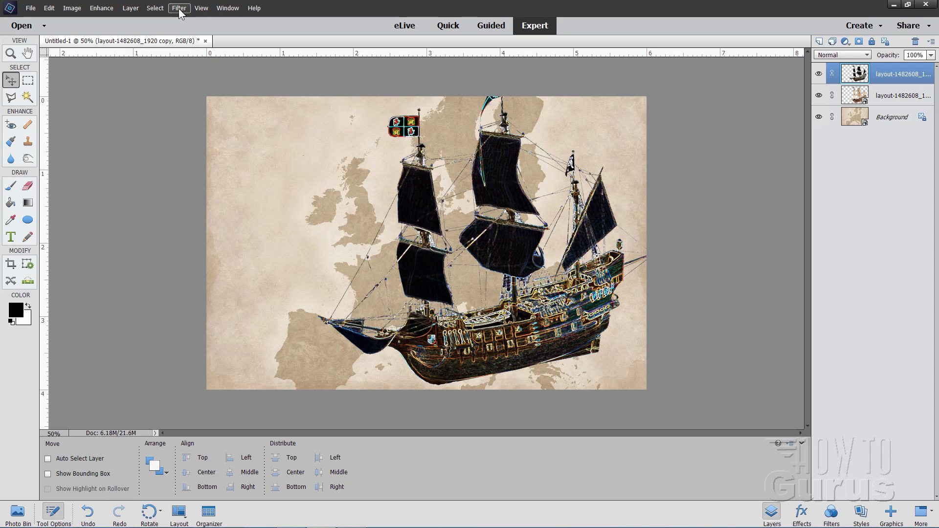
- Open Convert to Black and White for the Glowing Edges ship copy and move the dialog aside
left_click(100, 8)
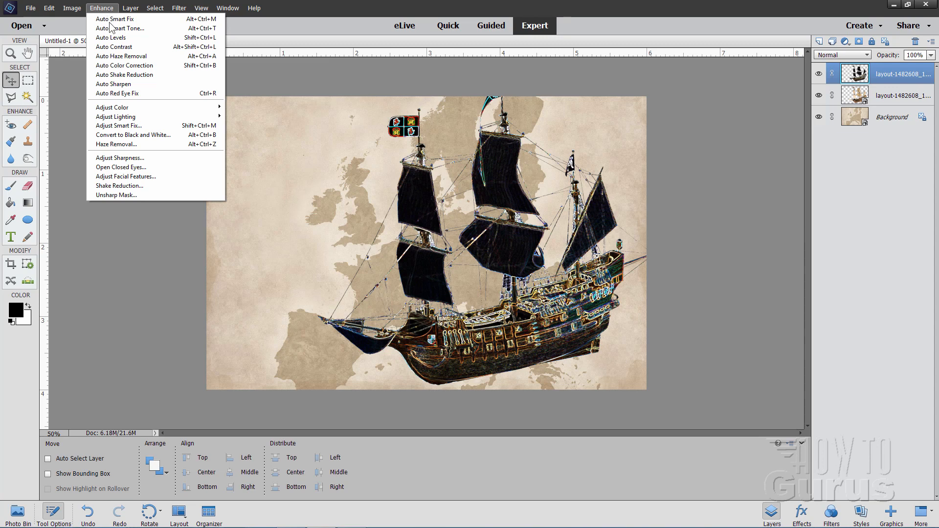
left_click(146, 134)
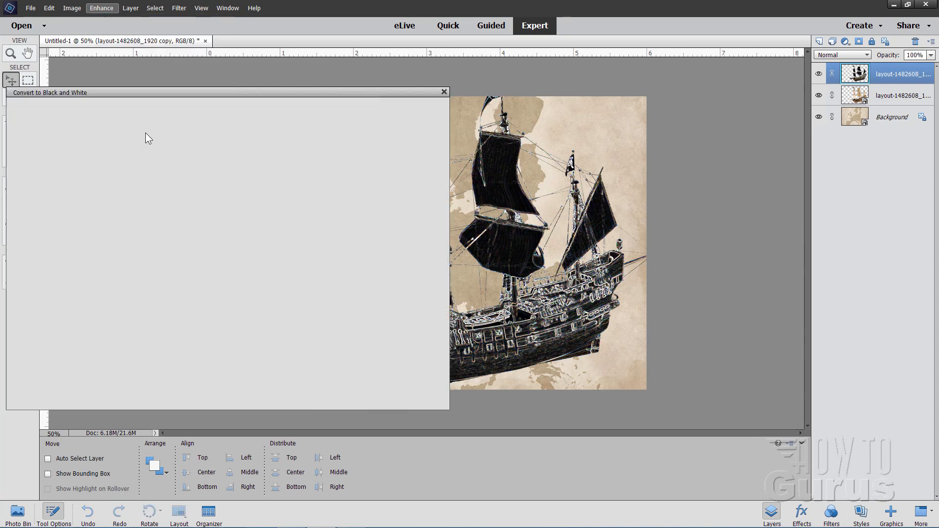
left_click_drag(160, 89, 261, 99)
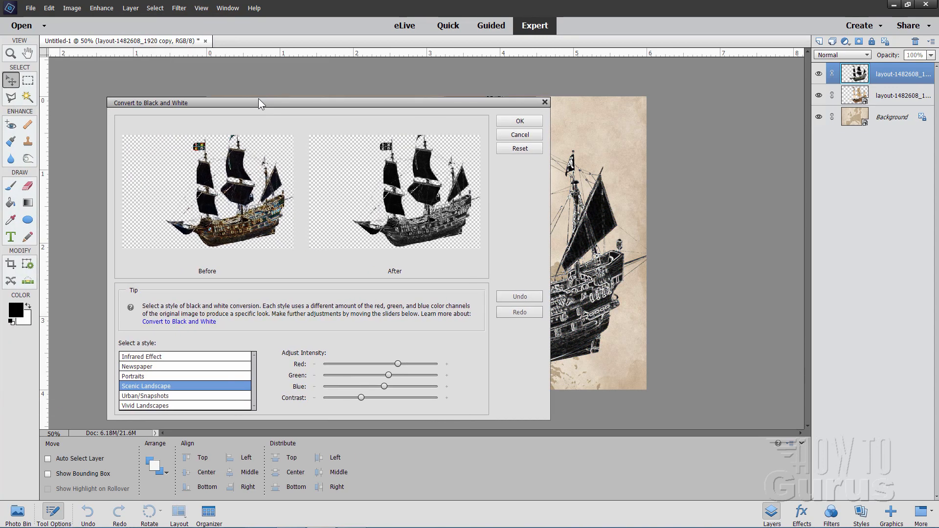
- Compare the black and white conversion styles from Infrared Effect through Vivid Landscapes on the ship copy, keeping the ship's hull in view
left_click(197, 358)
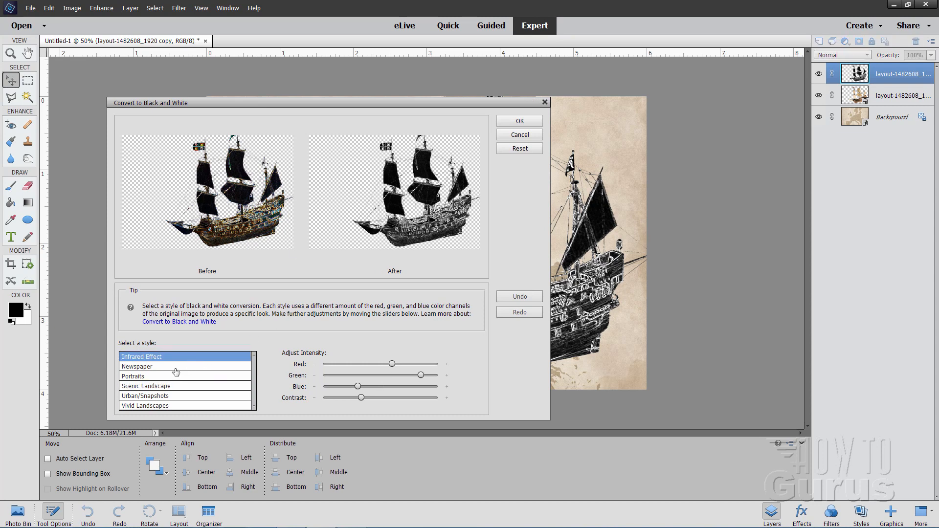
left_click(175, 368)
left_click(172, 377)
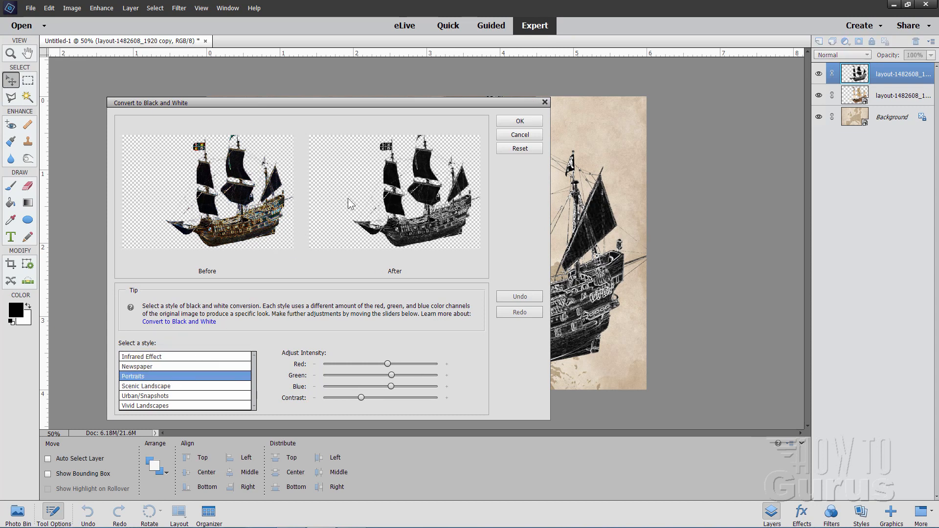
left_click_drag(438, 99, 346, 94)
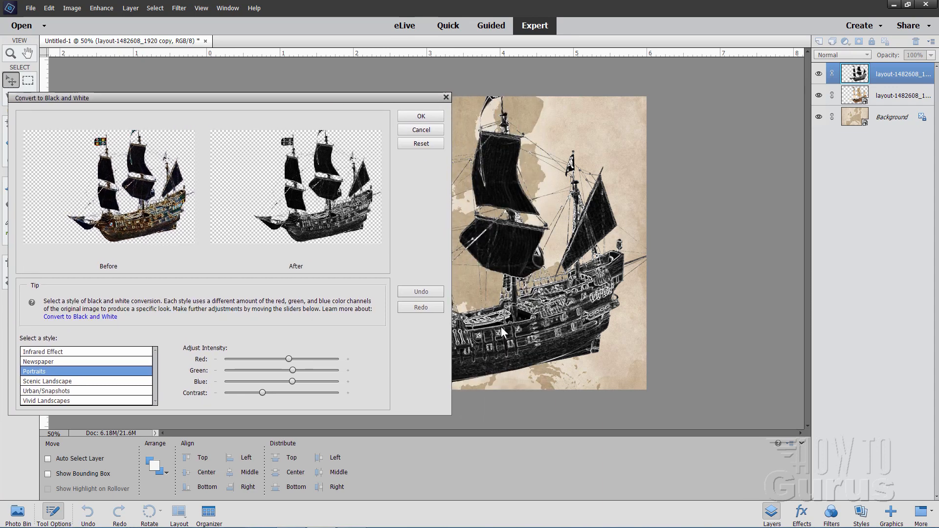
left_click(47, 353)
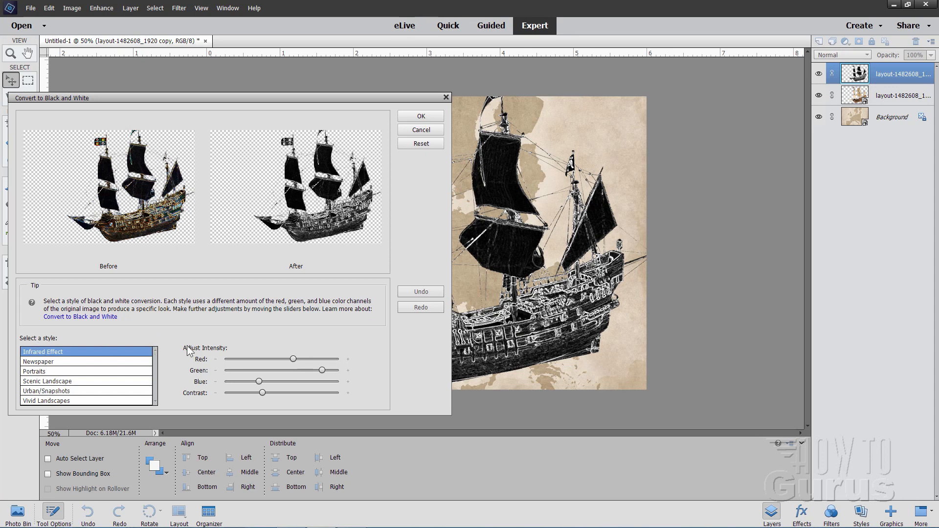
left_click(38, 363)
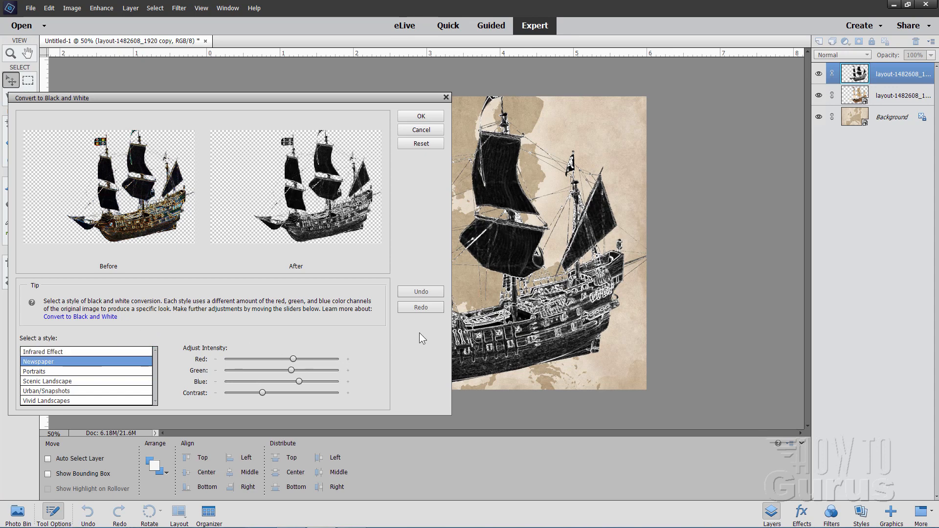
left_click(50, 372)
left_click(65, 381)
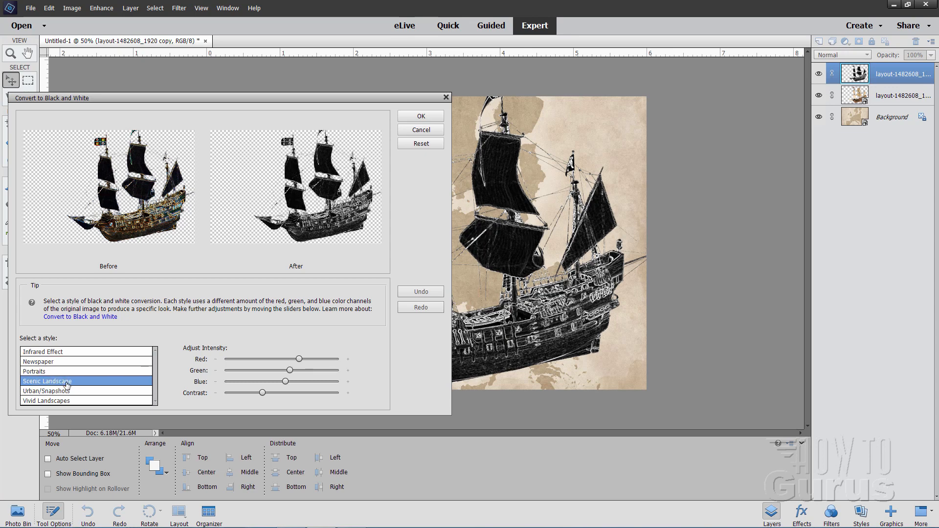
left_click(61, 391)
left_click(65, 402)
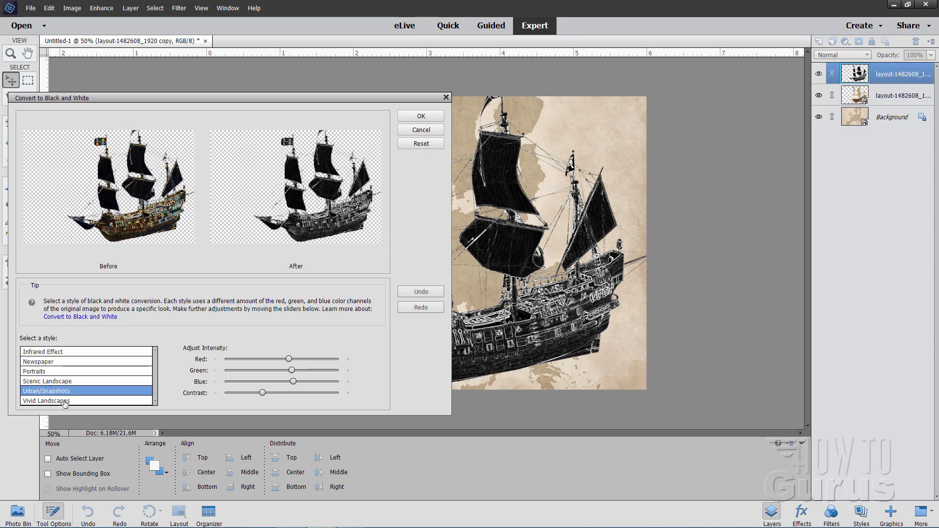
- Convert the Glowing Edges ship copy to black and white with the Infrared Effect style
left_click(65, 352)
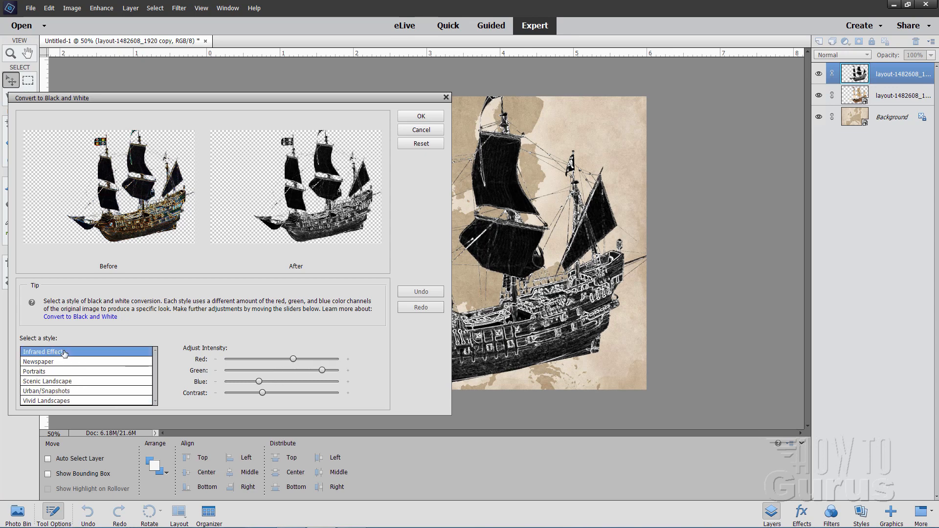
left_click(60, 363)
left_click(61, 353)
left_click(422, 116)
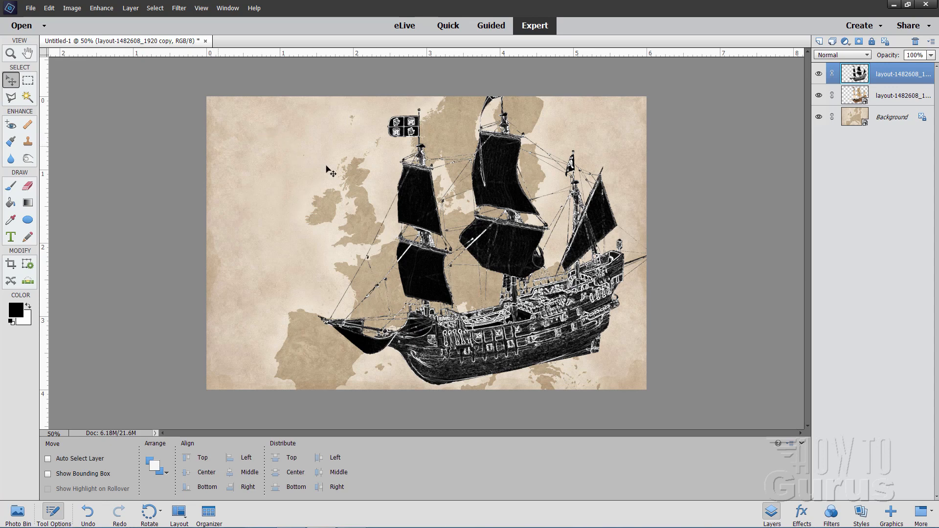
- Invert the black and white ship copy into dark lines on white
left_click(179, 7)
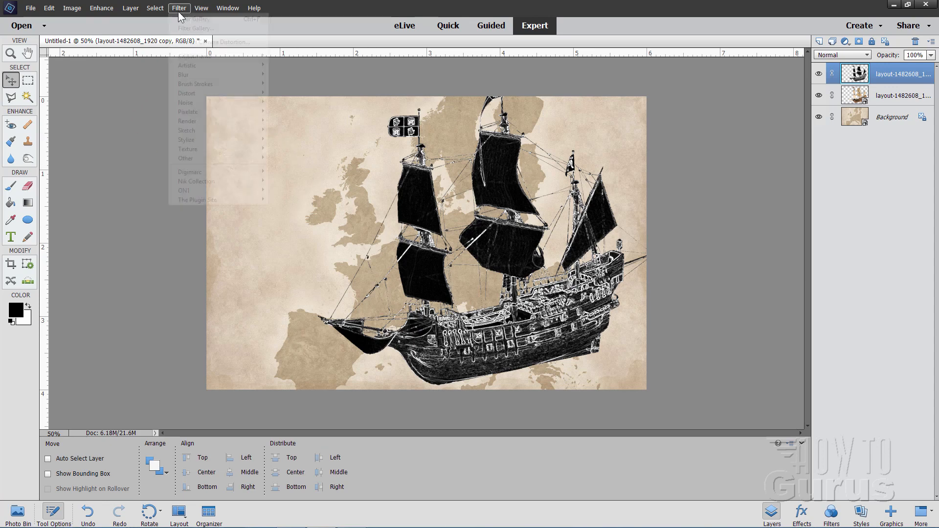
mouse_move(201, 57)
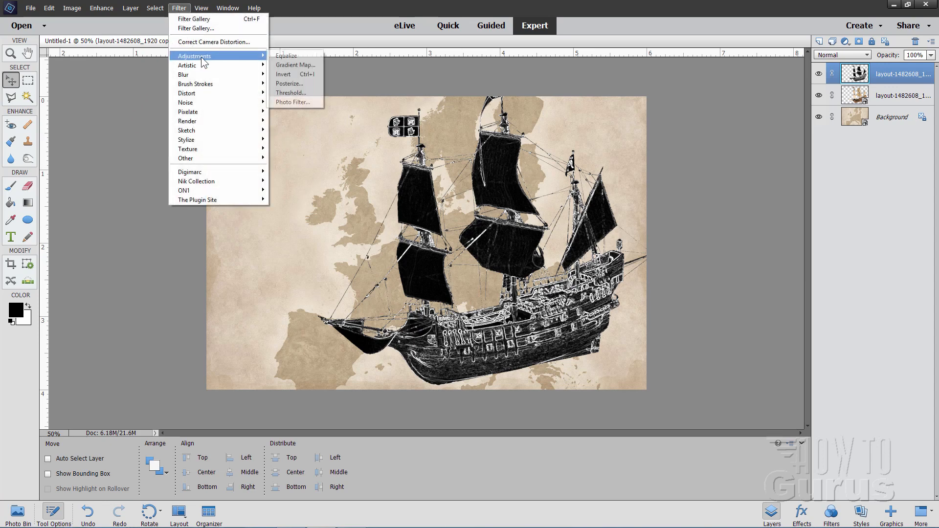
left_click(283, 75)
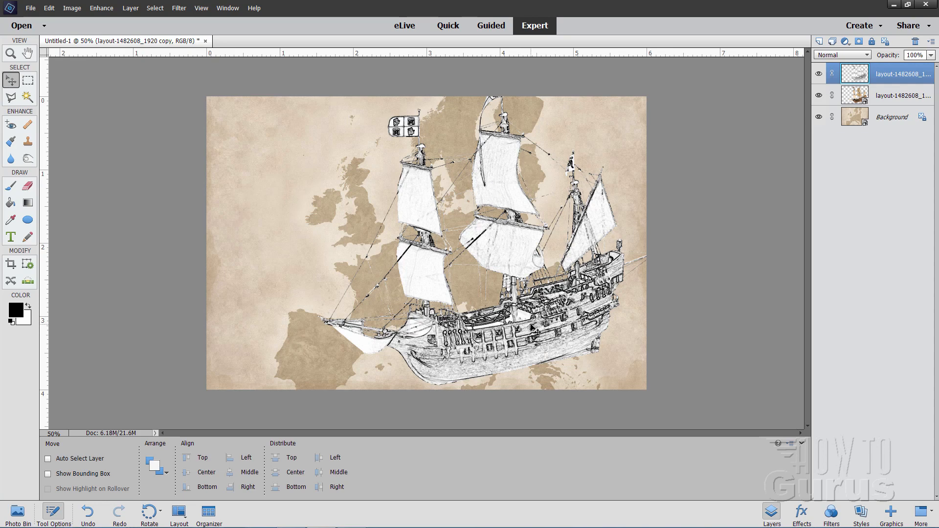
- Duplicate the original ship layer and hide the line drawing layer above it
left_click(851, 101)
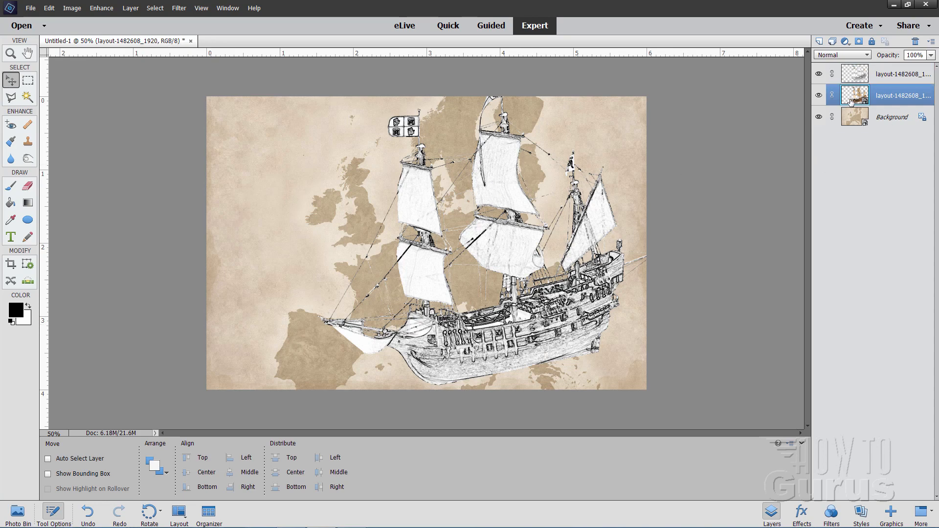
left_click_drag(876, 99, 820, 42)
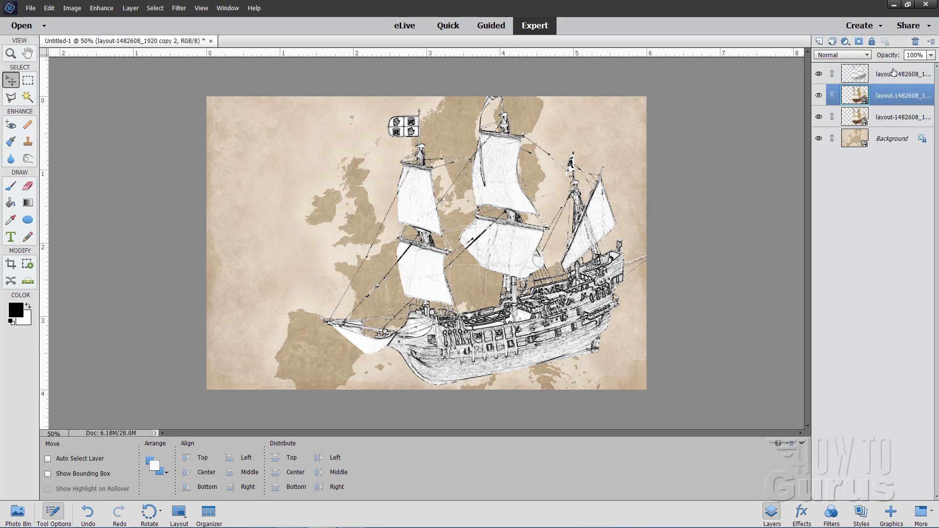
left_click(819, 74)
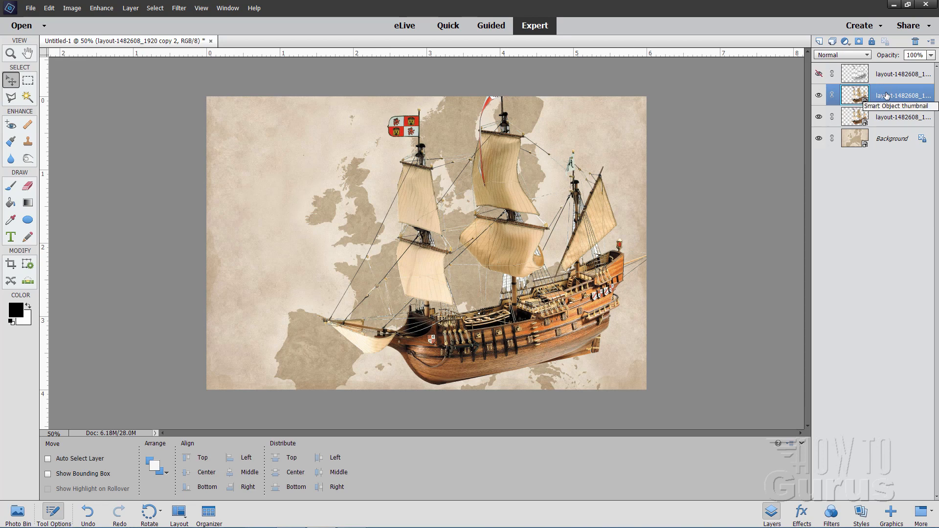
- Simplify the new ship copy and apply Colored Pencil with Pencil Width 3, Stroke Pressure 3 and Paper Brightness 50
left_click(179, 8)
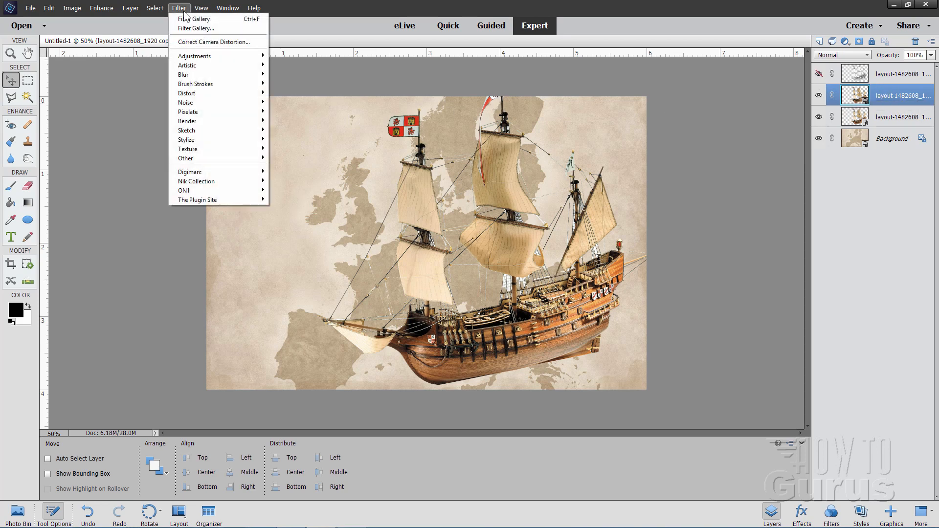
left_click(206, 29)
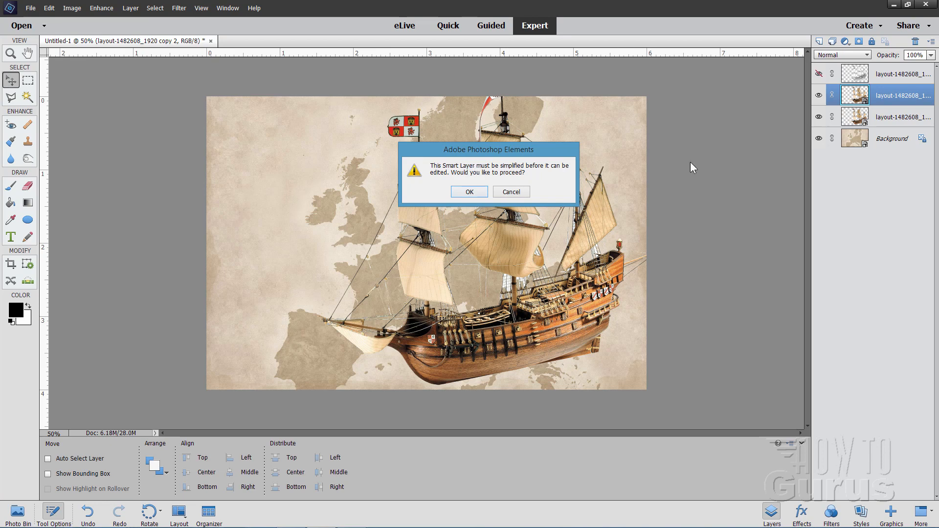
left_click(469, 192)
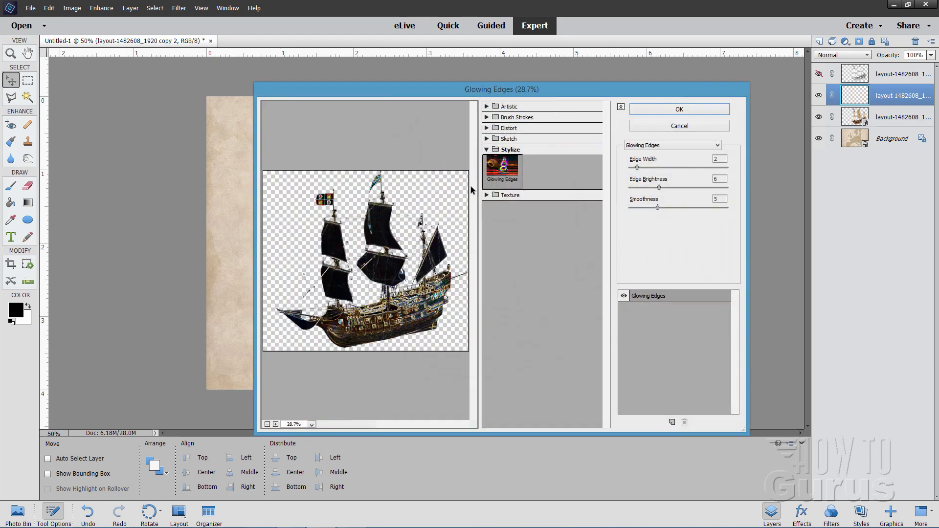
left_click(487, 149)
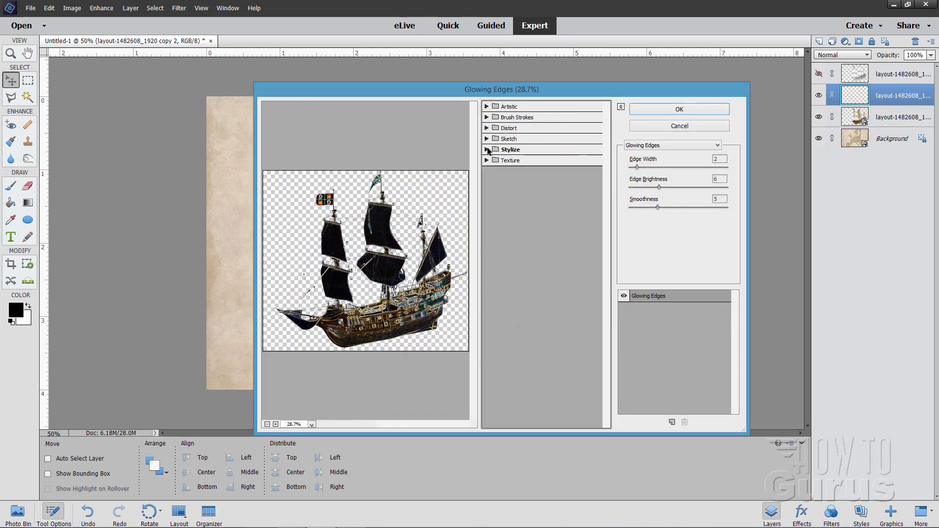
left_click(487, 107)
left_click(509, 127)
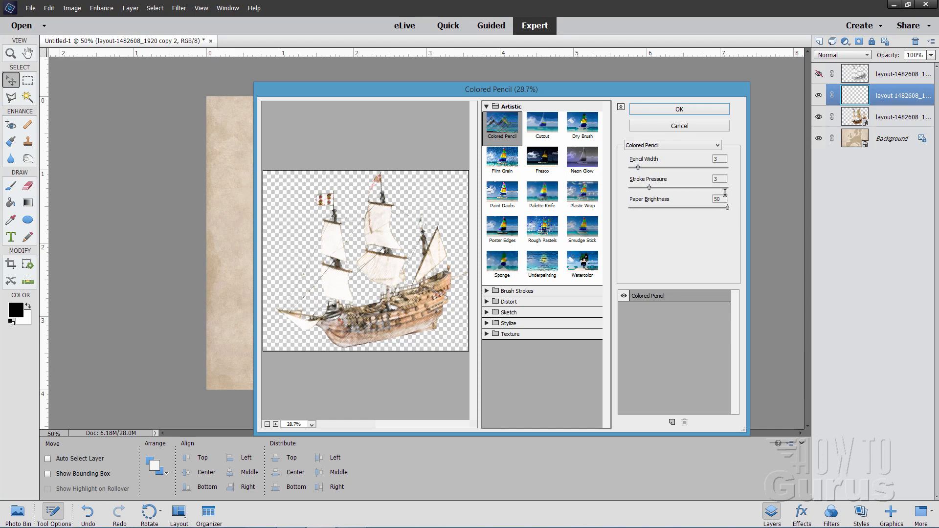
left_click(682, 115)
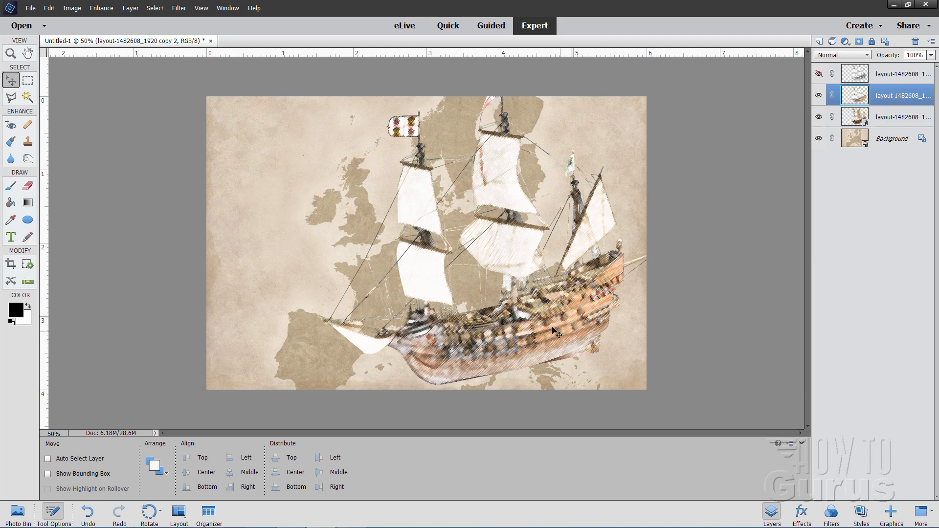
- Show the line drawing layer again and set its blend mode to Linear Burn
left_click(818, 74)
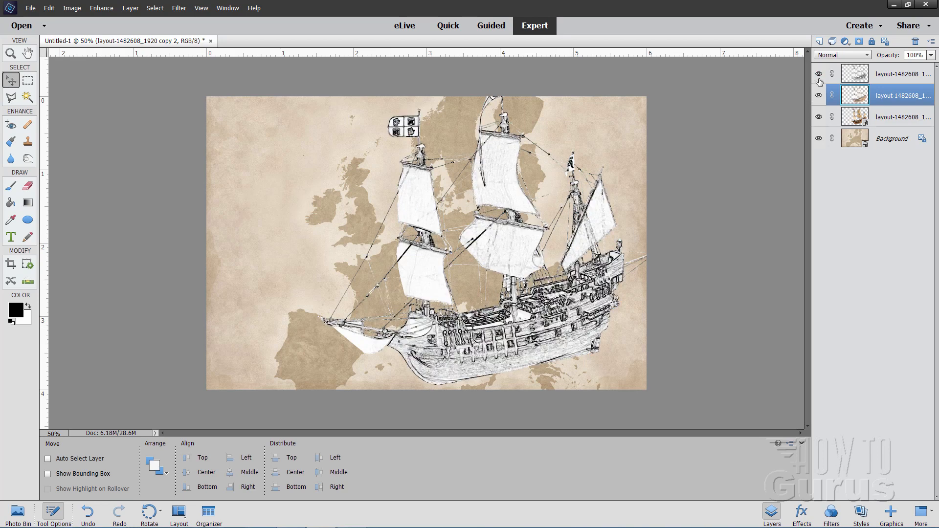
left_click(889, 77)
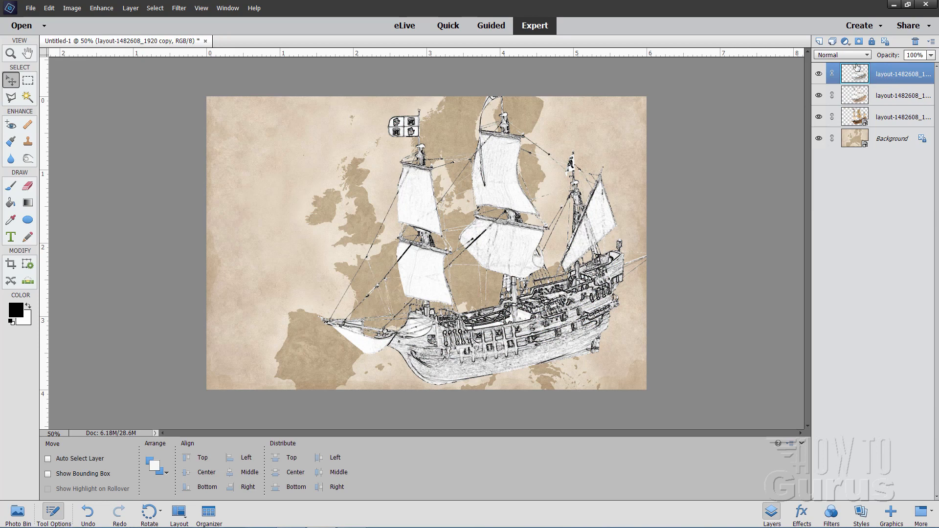
left_click(844, 54)
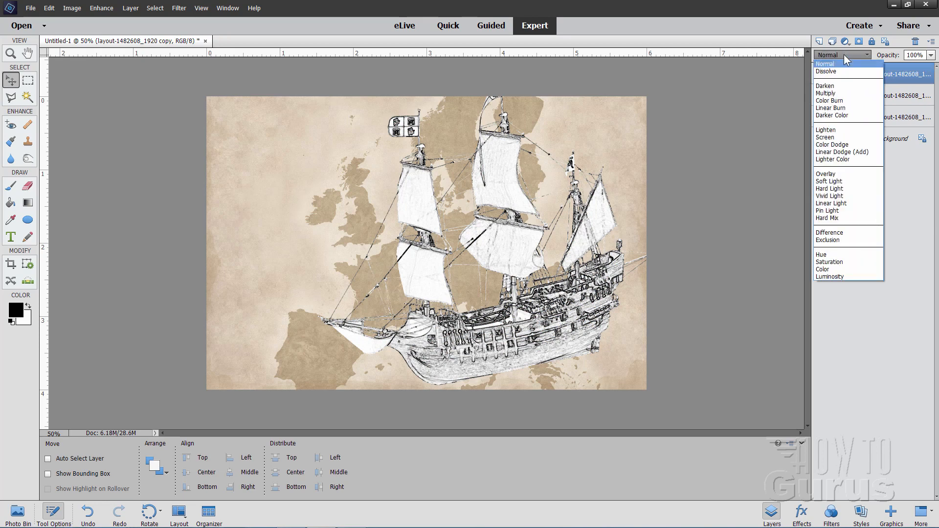
left_click(835, 107)
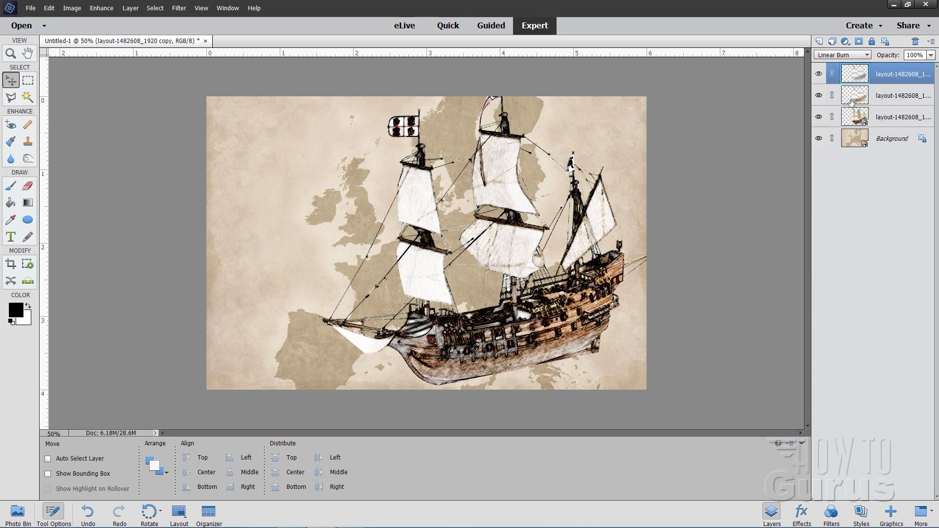
- Set the Colored Pencil ship layer's blend mode to Multiply
left_click(879, 98)
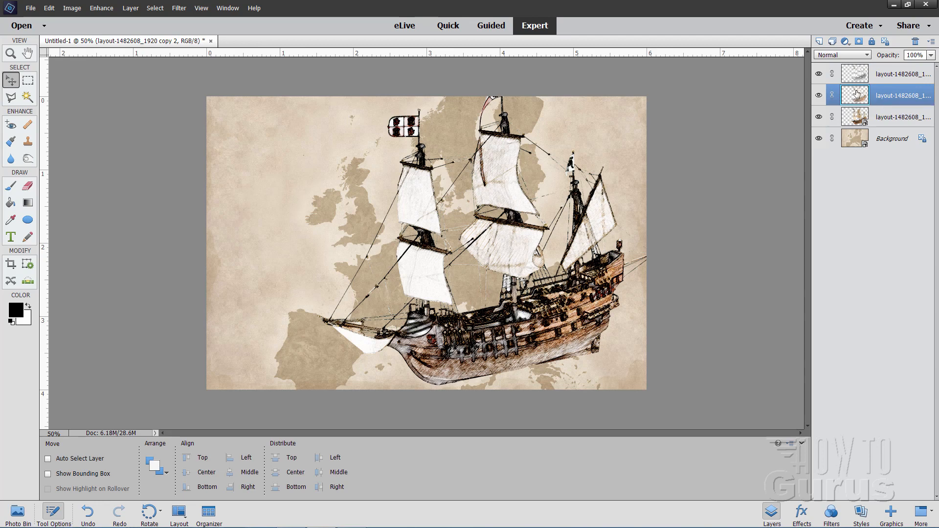
left_click(835, 57)
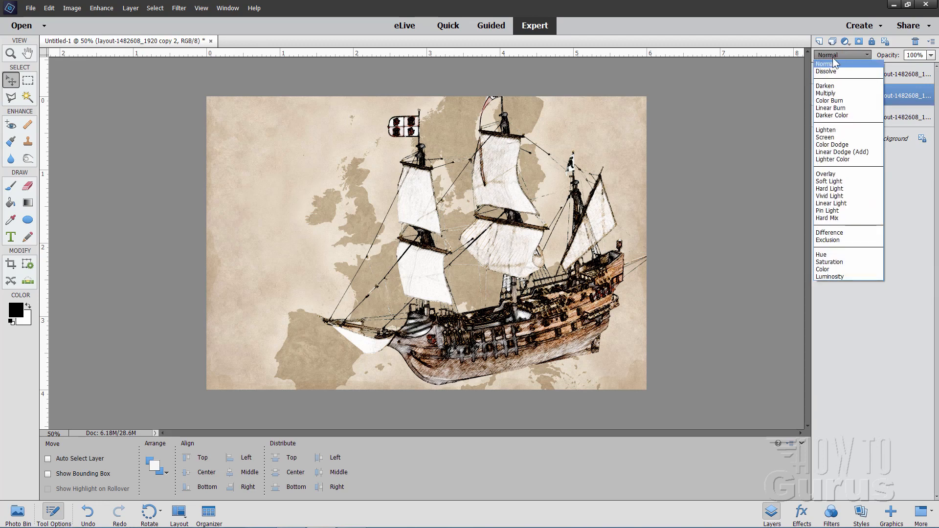
left_click(835, 93)
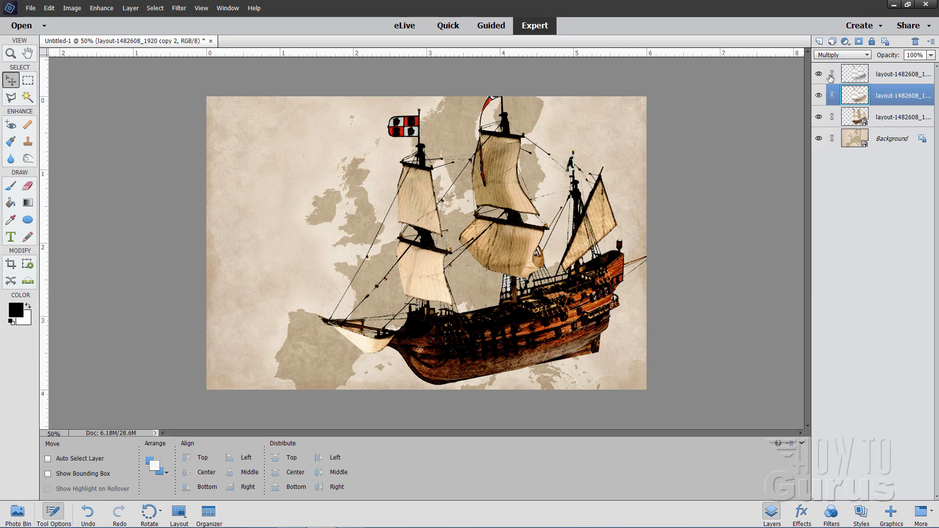
- Add a layer mask to the original ship layer and paint out the ship's rear half with a soft black 250 px brush
left_click(832, 126)
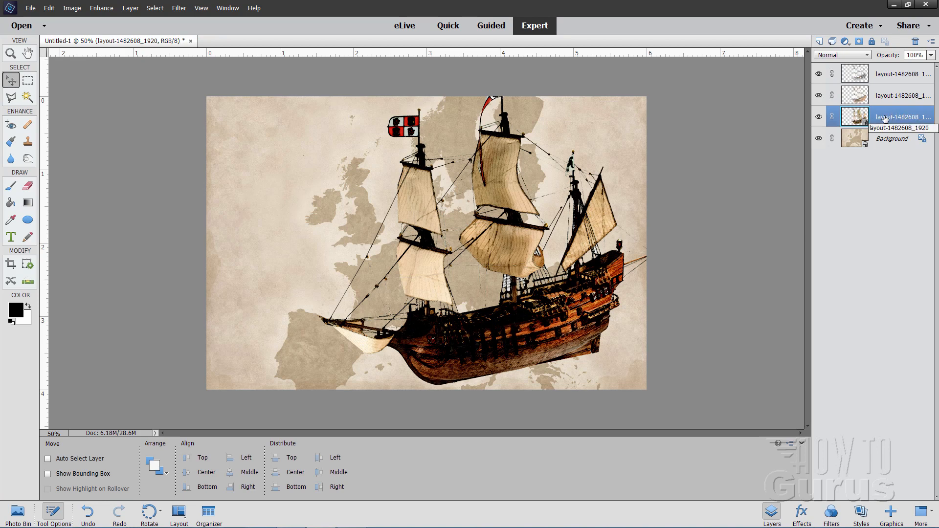
left_click(859, 41)
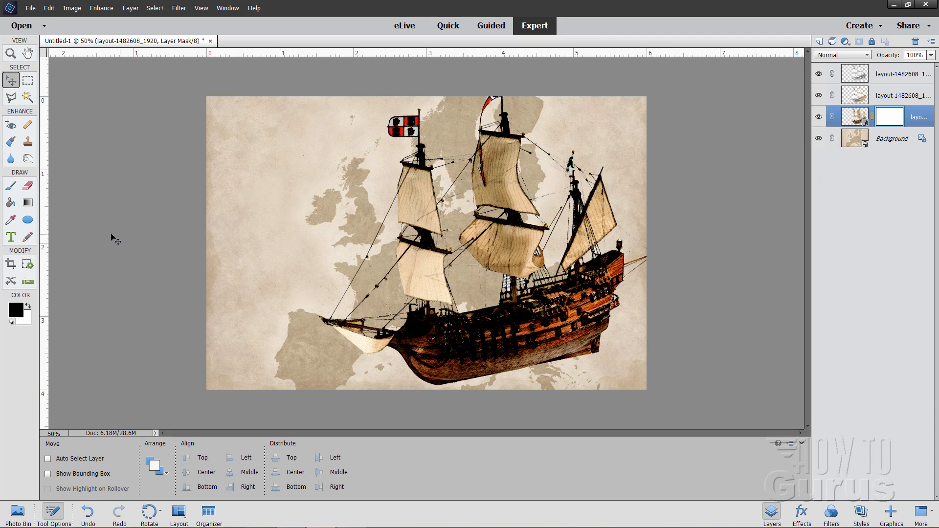
left_click(16, 189)
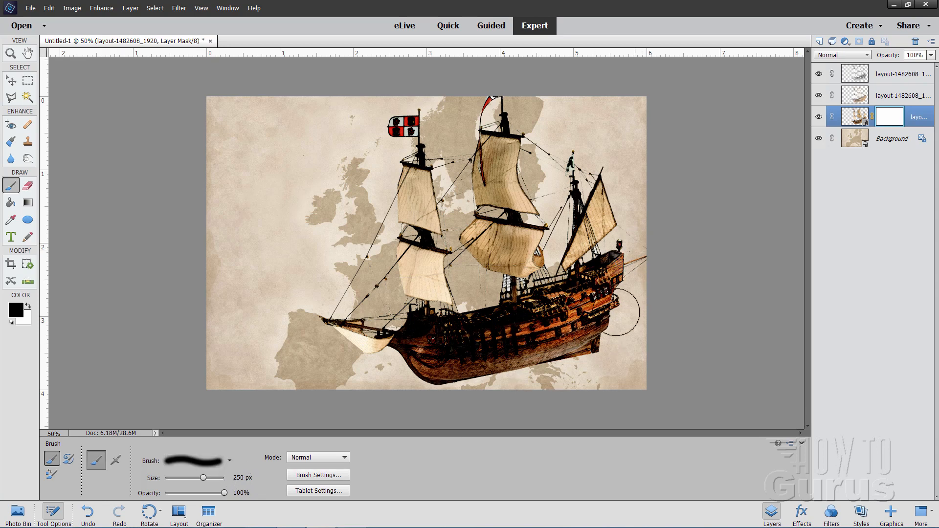
mouse_move(585, 288)
left_mouse_down()
mouse_move(531, 239)
mouse_move(533, 195)
mouse_move(494, 122)
mouse_move(579, 161)
left_mouse_up()
mouse_move(552, 258)
left_mouse_down()
mouse_move(532, 341)
mouse_move(586, 346)
mouse_move(510, 351)
mouse_move(484, 377)
mouse_move(495, 384)
mouse_move(517, 340)
mouse_move(505, 347)
mouse_move(513, 379)
left_mouse_up()
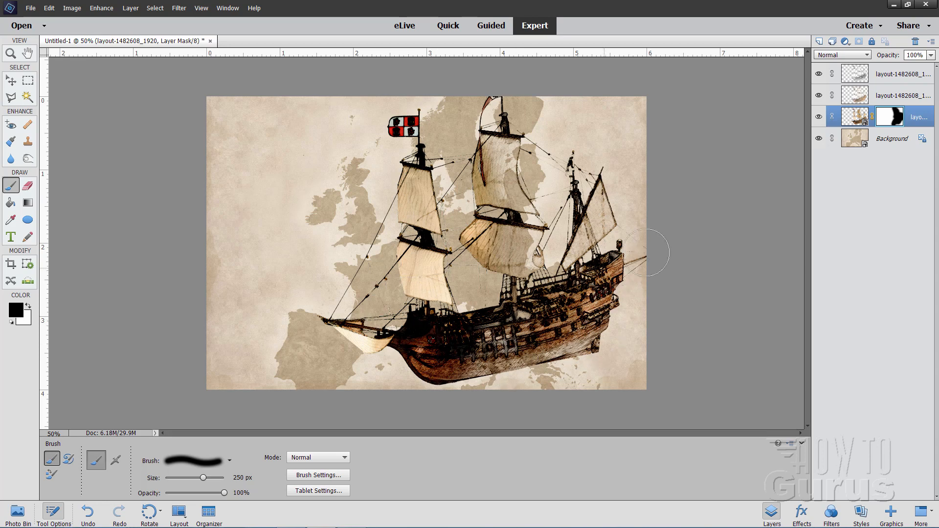
- Add a layer mask to the Colored Pencil ship layer and paint out the ship's rear half with the soft black brush
left_click(890, 97)
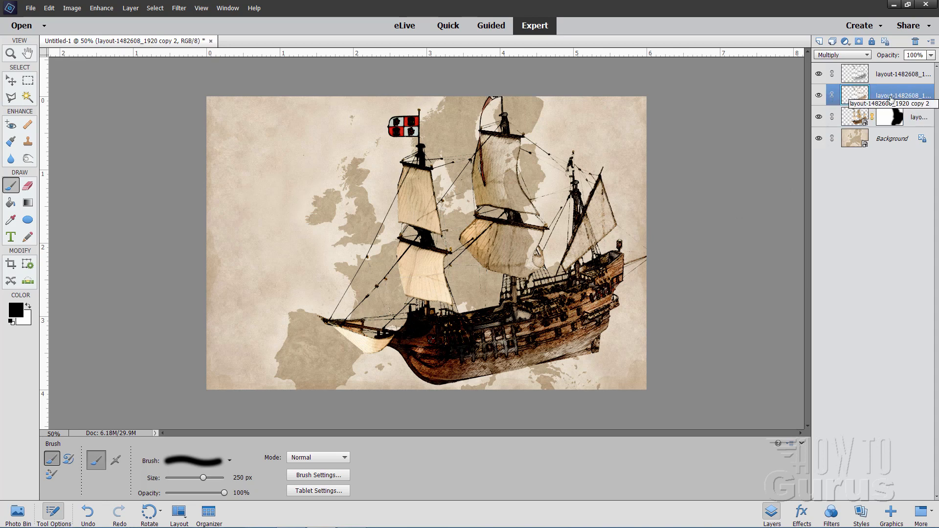
left_click(859, 41)
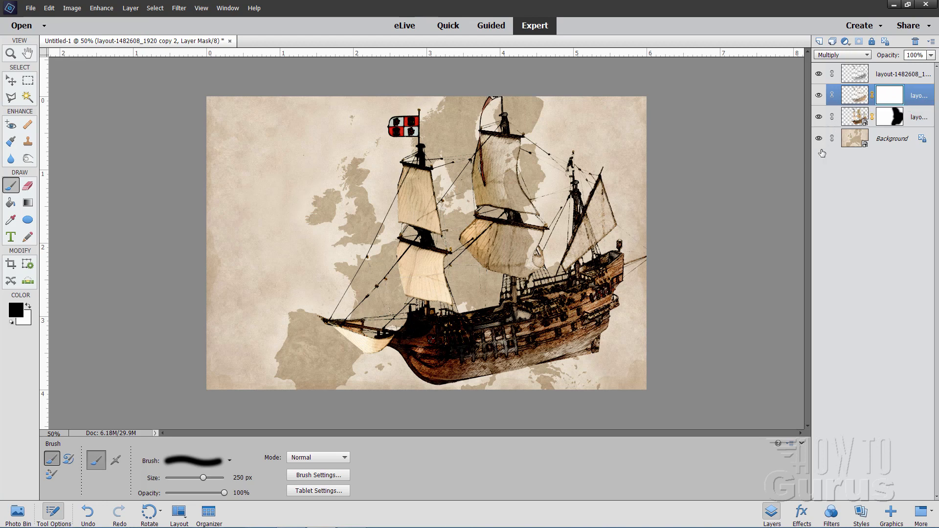
mouse_move(600, 272)
left_mouse_down()
mouse_move(606, 265)
mouse_move(592, 324)
mouse_move(577, 337)
mouse_move(587, 354)
mouse_move(568, 337)
mouse_move(568, 289)
mouse_move(554, 369)
left_mouse_up()
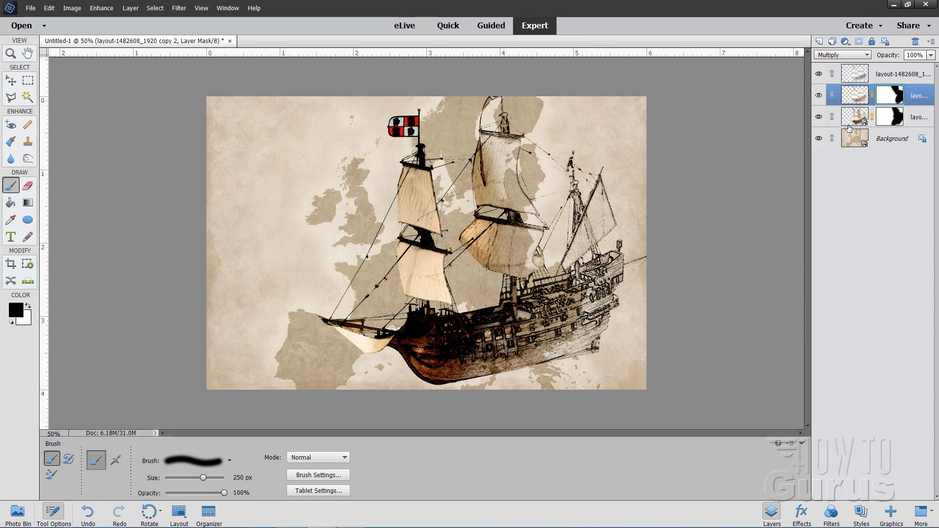
left_click(11, 80)
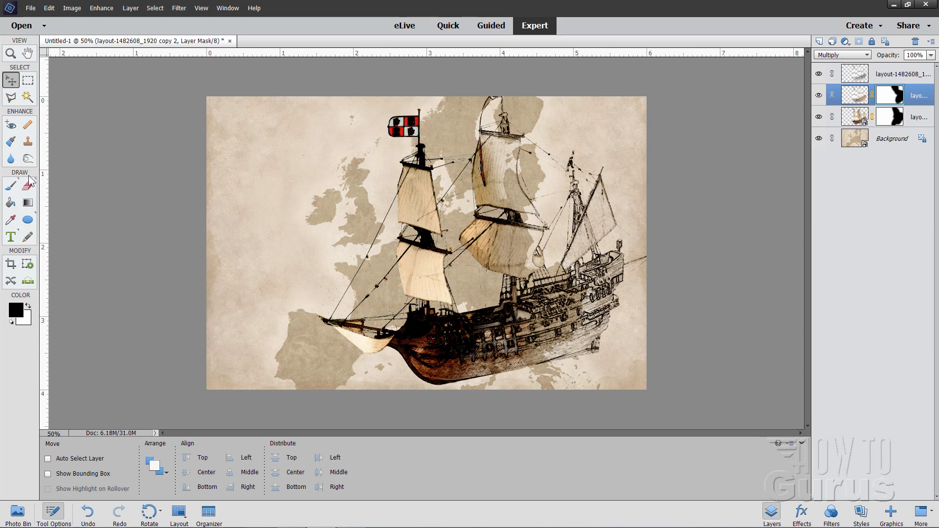
- Add a new empty layer above the line drawing layer for recoloring the ship's flag
left_click(11, 55)
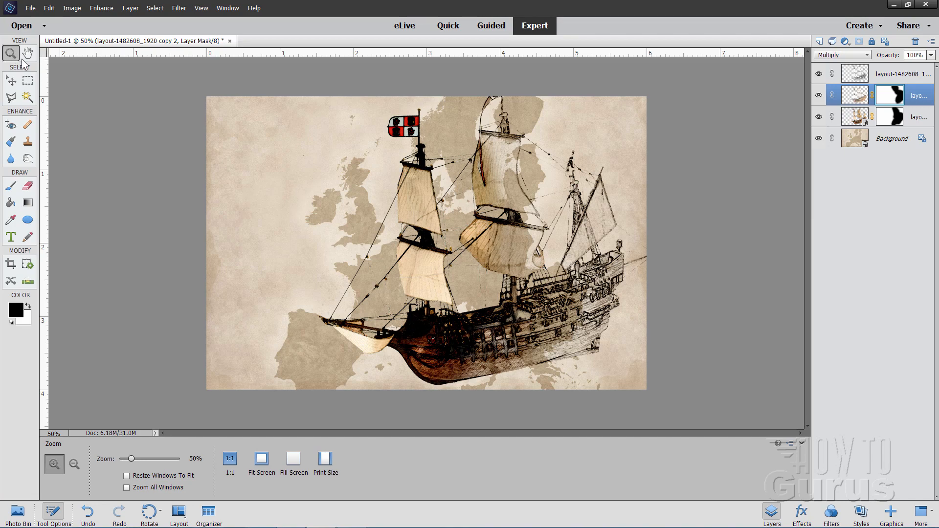
left_click(398, 134)
left_click(399, 133)
left_click(402, 131)
scroll(463, 146, "up", 3)
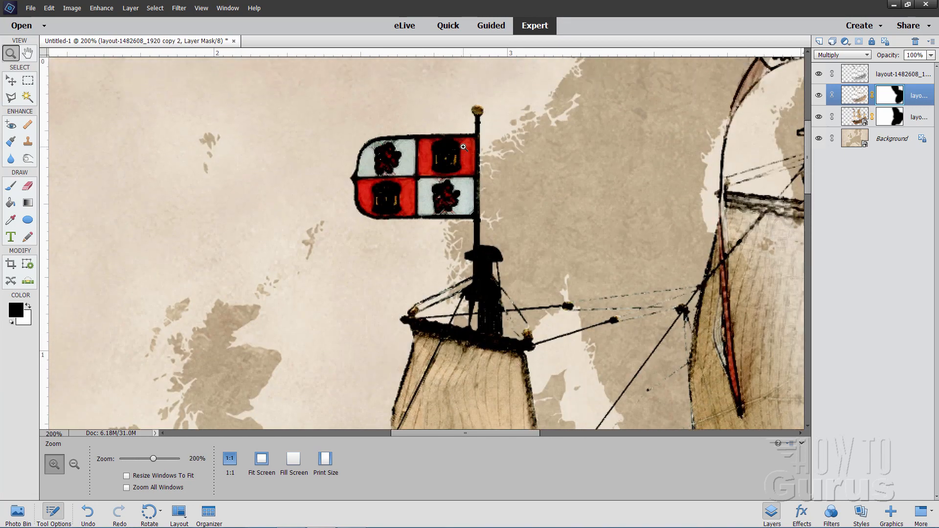
left_click(432, 181)
scroll(433, 186, "up", 3)
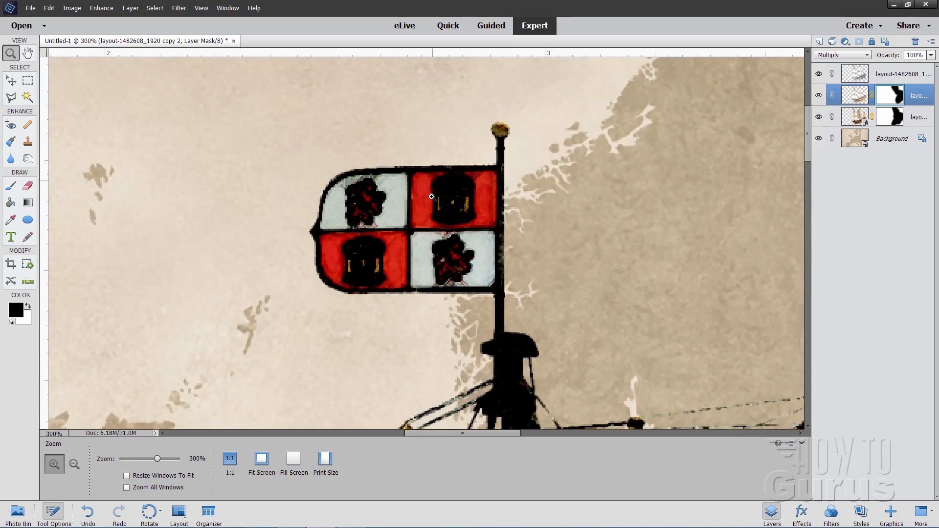
left_click(418, 231)
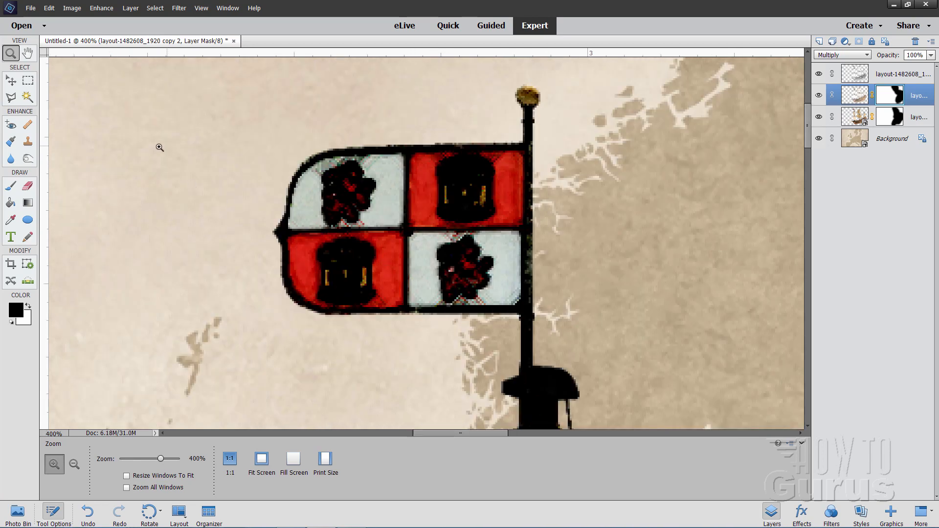
left_click(10, 80)
left_click(895, 75)
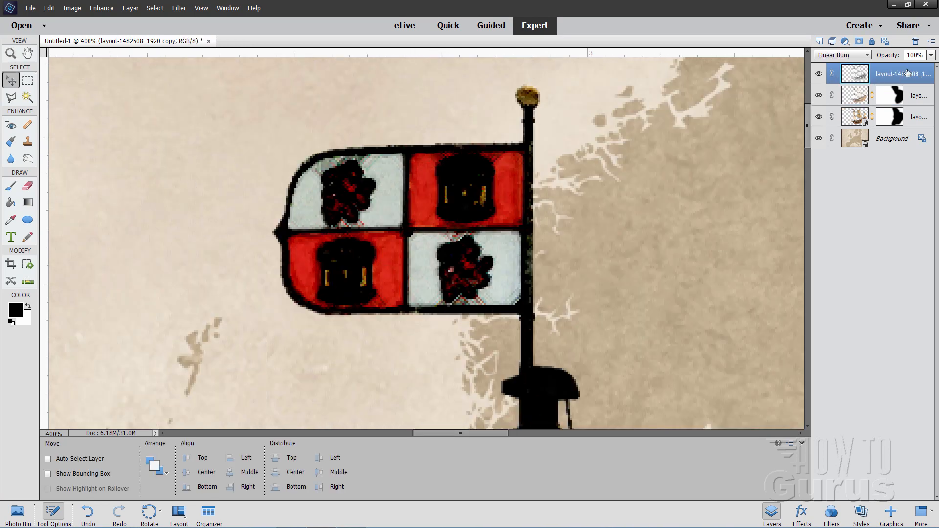
left_click(819, 41)
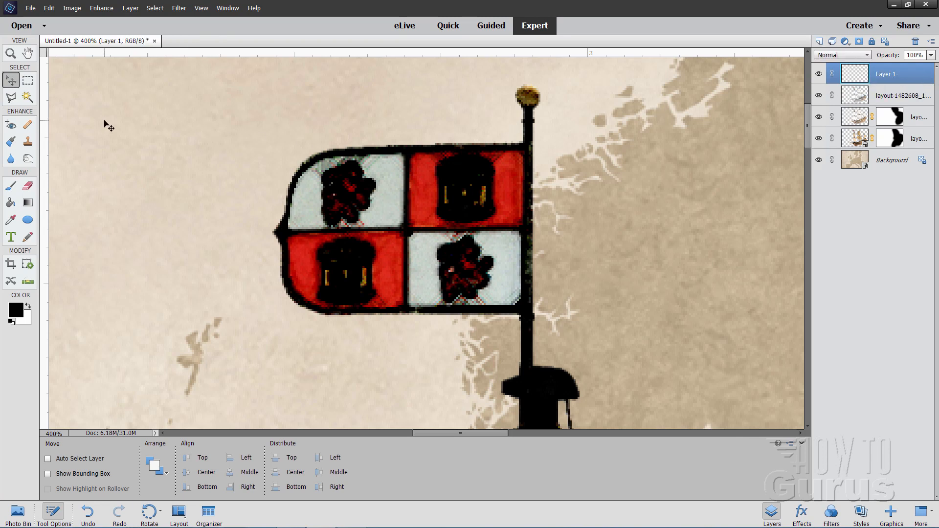
- Select the flag on the front mast by tracing its black outline with the Polygonal Lasso
left_click(11, 100)
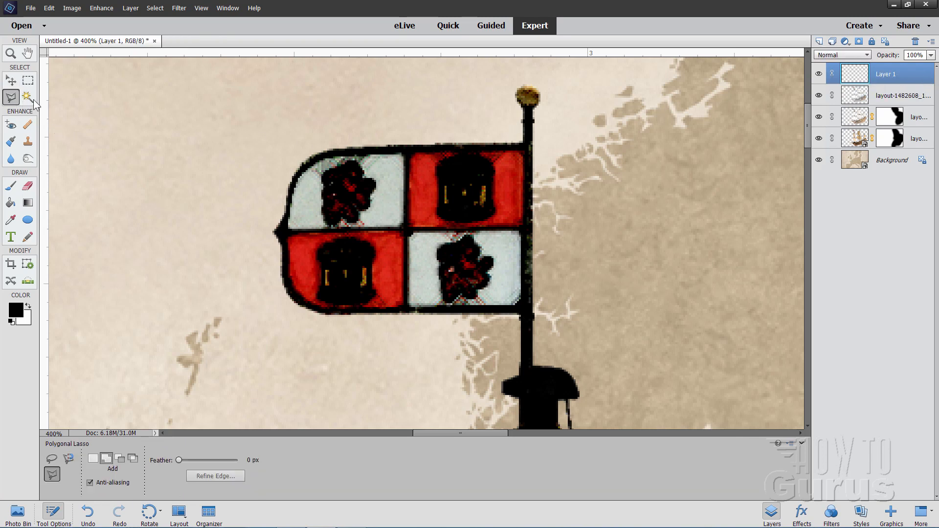
left_click(285, 231)
left_click(299, 172)
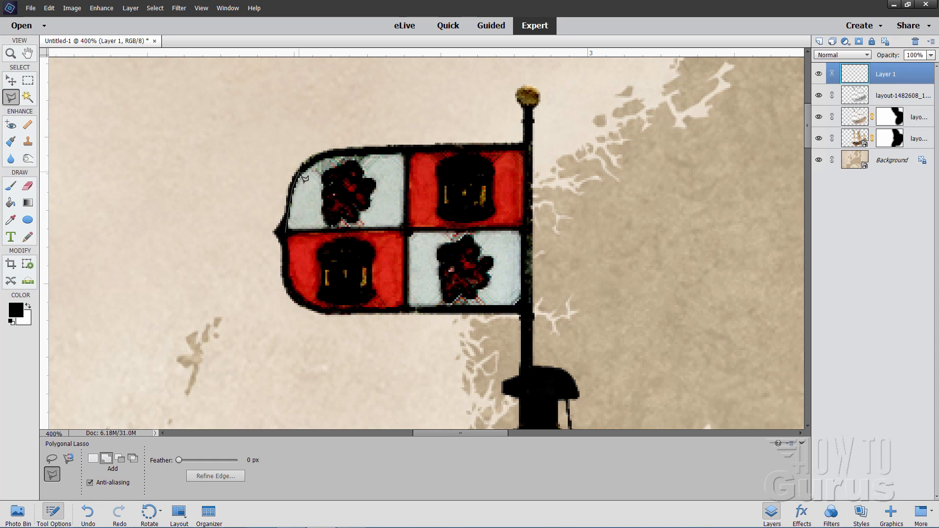
left_click(330, 155)
left_click(529, 147)
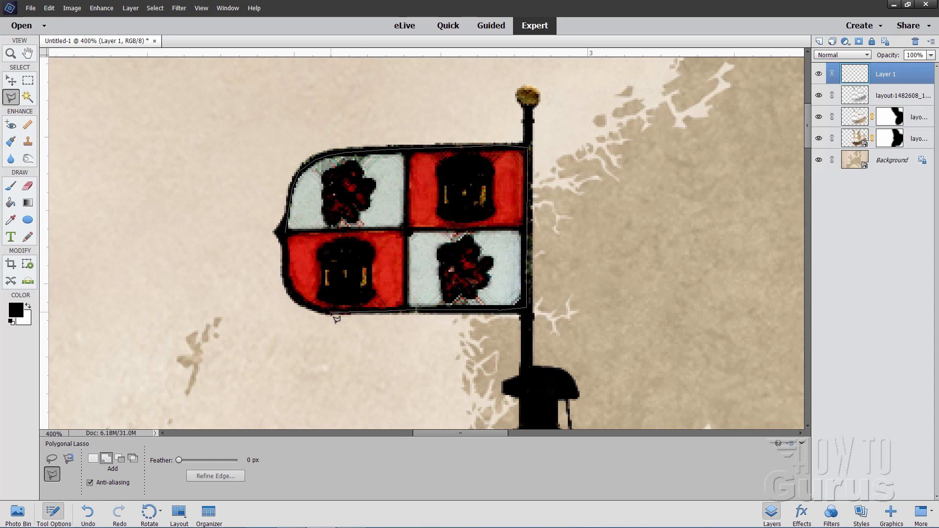
left_click(303, 308)
left_click(288, 286)
left_click(285, 267)
left_click(290, 239)
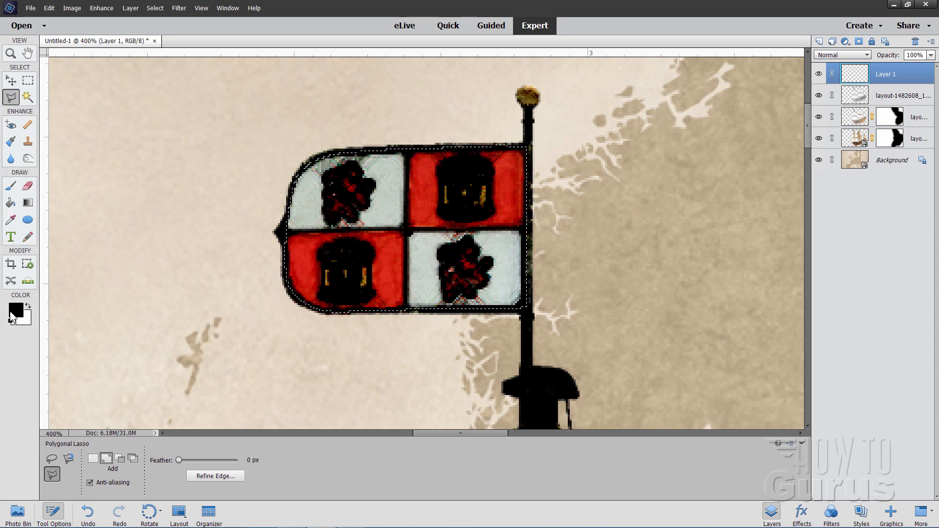
- Fill the flag selection with black on the new layer using the Paint Bucket, and deselect it
left_click(12, 205)
left_click(356, 232)
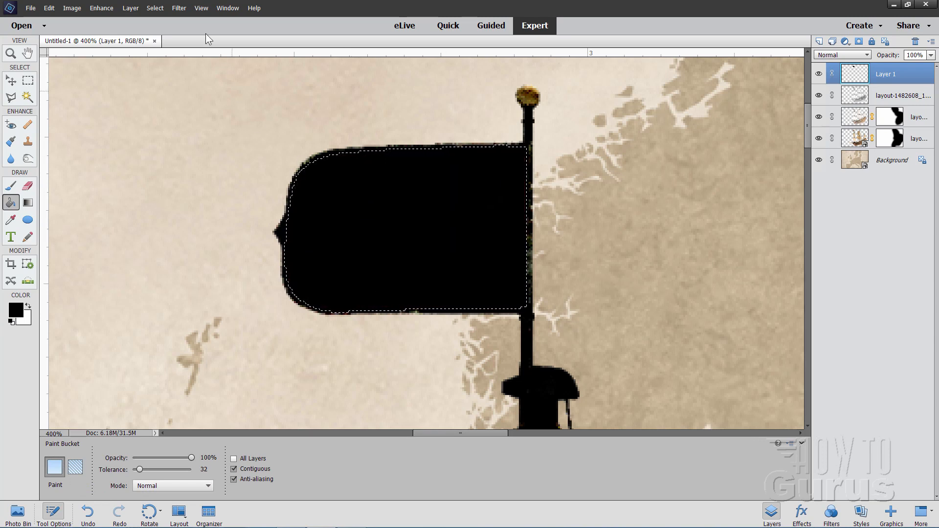
left_click(154, 8)
left_click(163, 28)
left_click(12, 80)
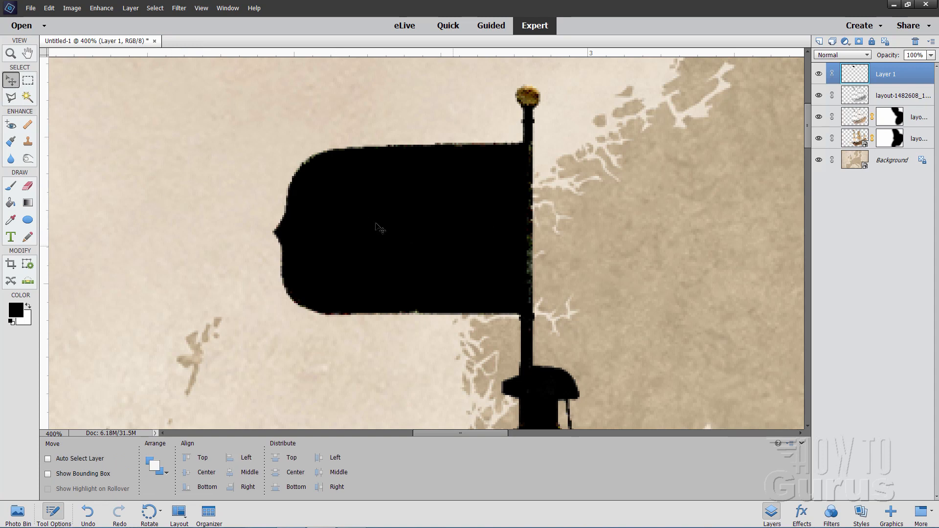
- Place the image skull-307778.png from the Pirate Ship folder into the artwork as a new layer
left_click(11, 54)
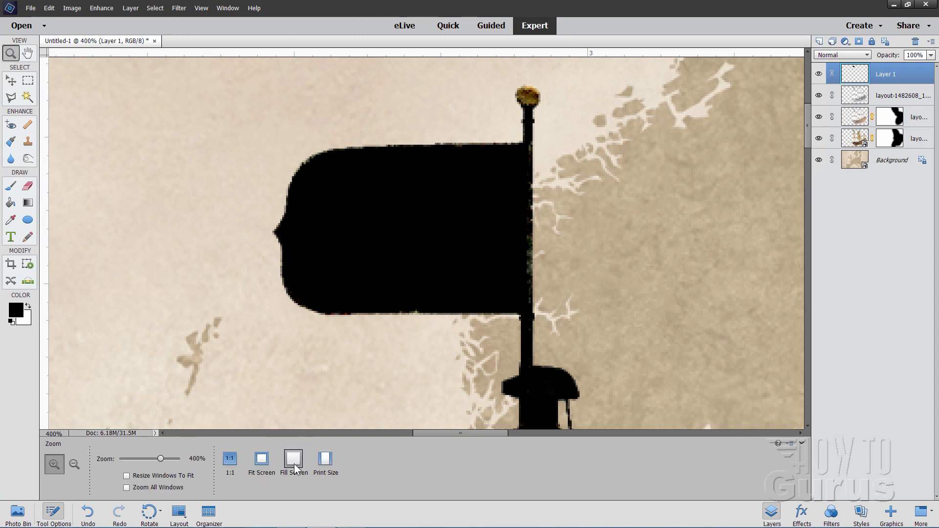
left_click(262, 459)
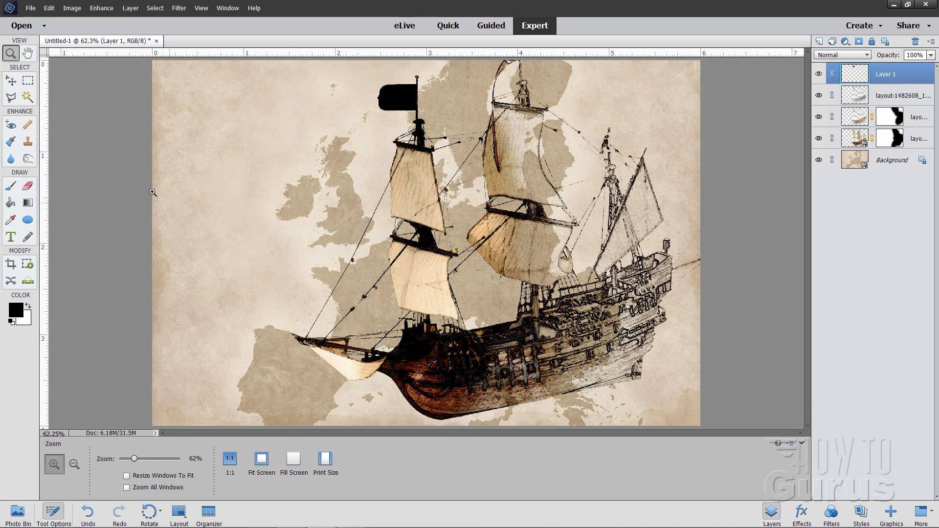
left_click(11, 81)
left_click(31, 9)
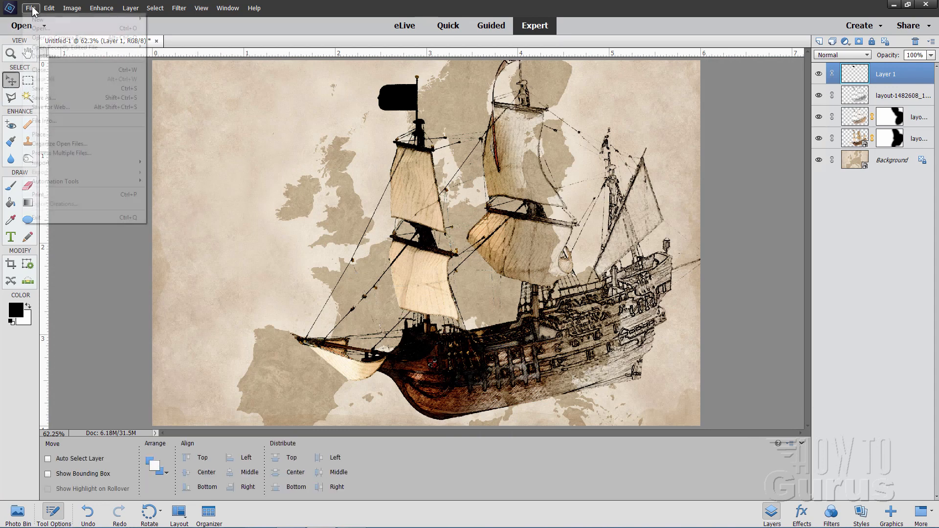
left_click(55, 135)
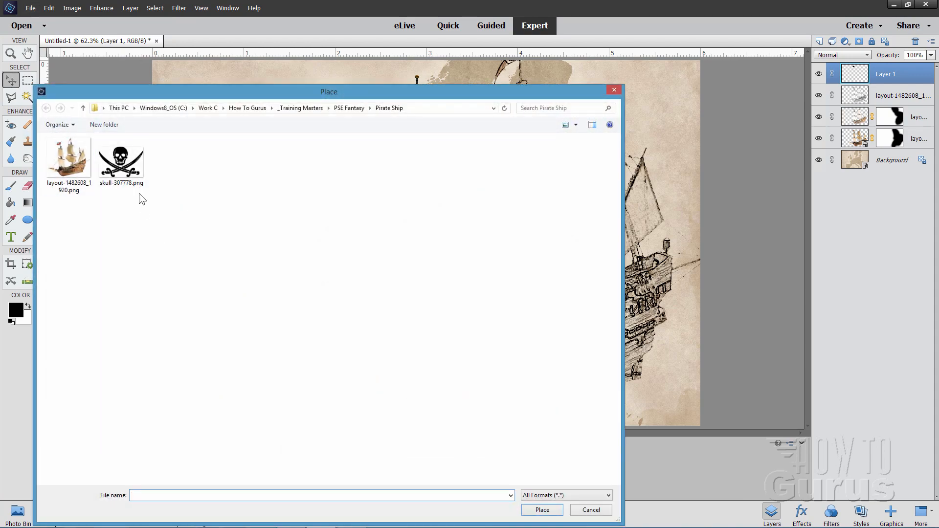
left_click(133, 180)
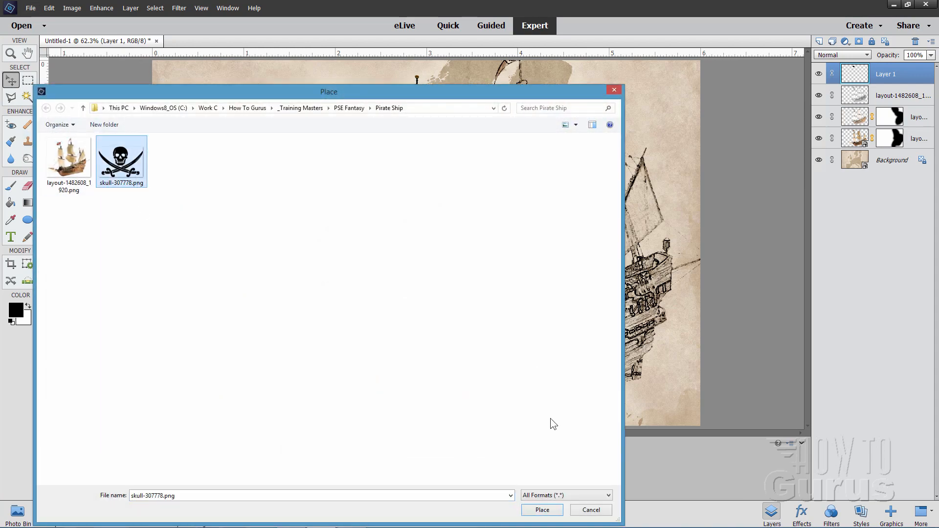
left_click(542, 510)
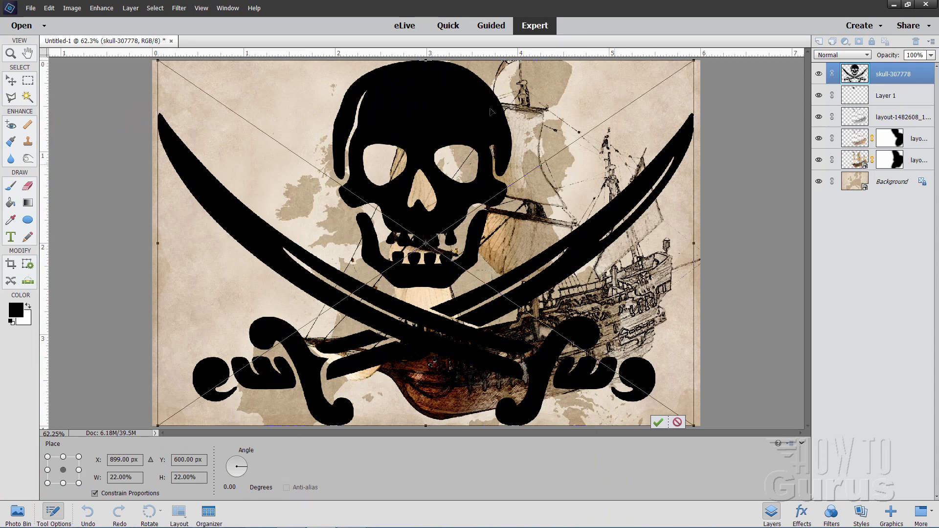
left_click(656, 423)
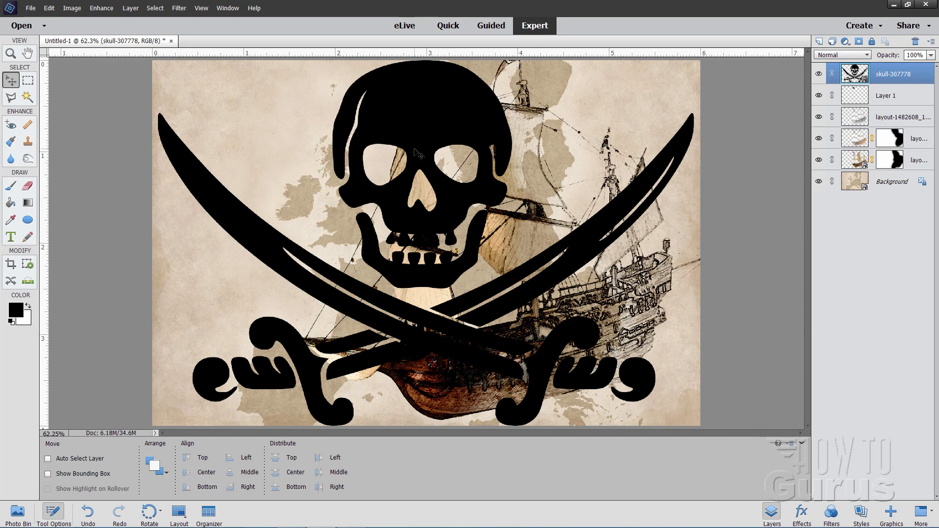
- Scale the skull and swords down to about 1.98% and position them on the map just left of the black flag
key("ctrl+t")
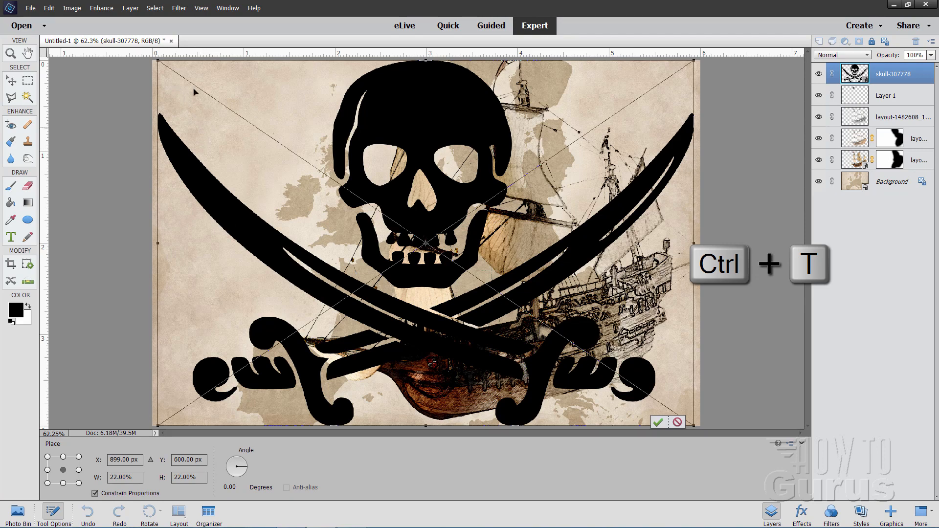
left_click_drag(159, 63, 563, 331)
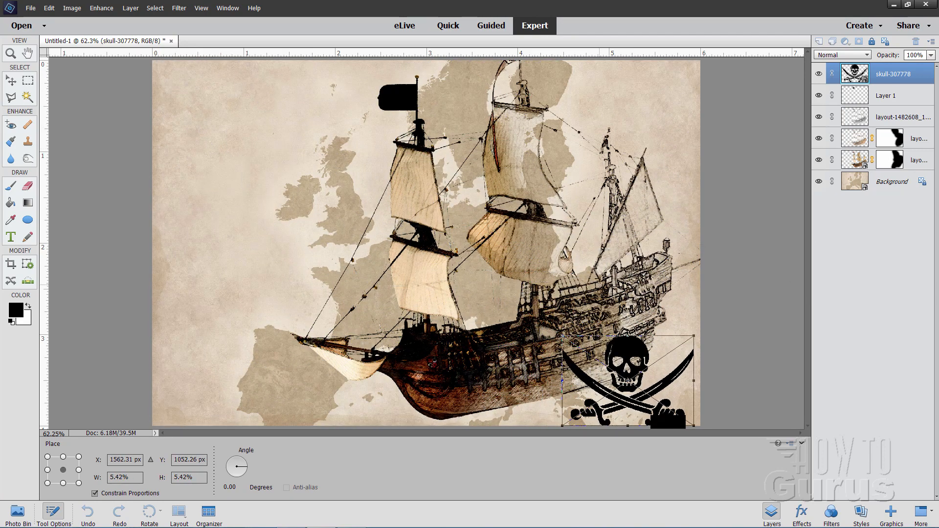
left_click_drag(622, 350, 290, 104)
left_click_drag(233, 183, 297, 97)
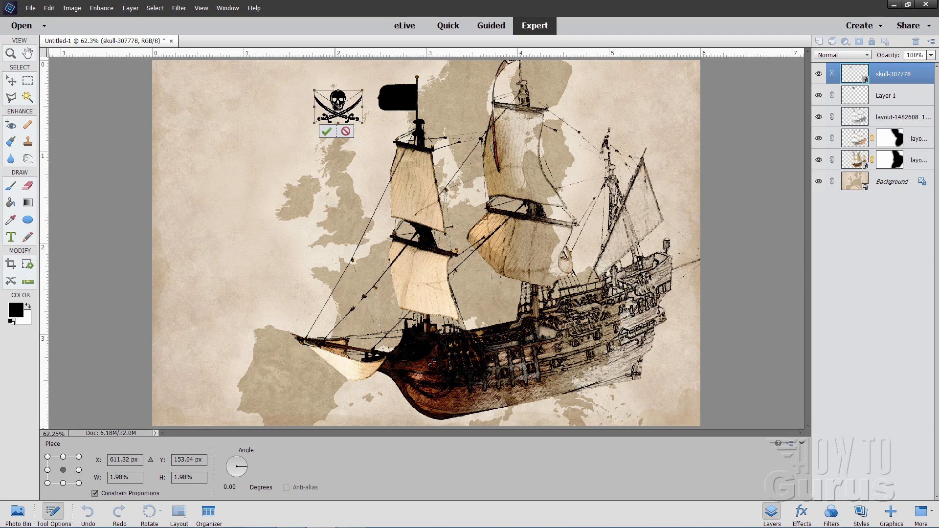
left_click(327, 132)
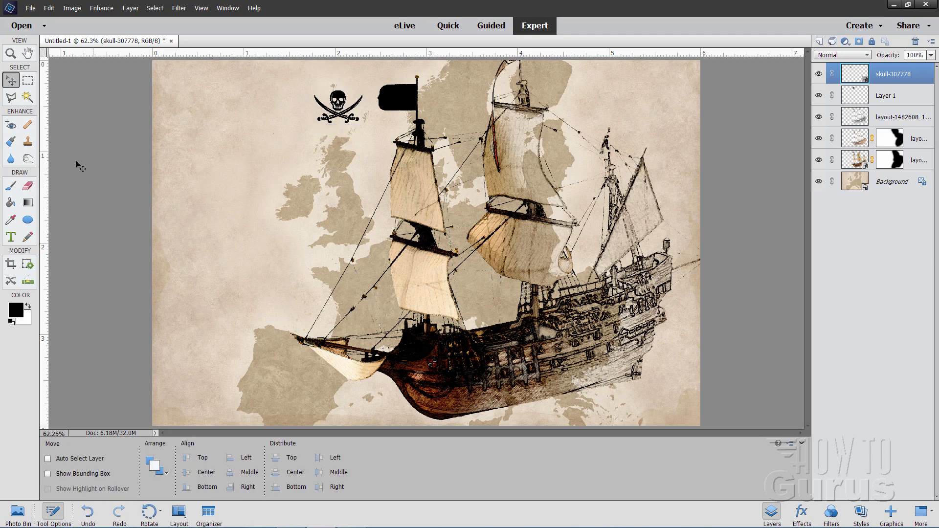
- Move the skull emblem slightly up and to the right, closer to the black flag
left_click(10, 54)
left_click(380, 98)
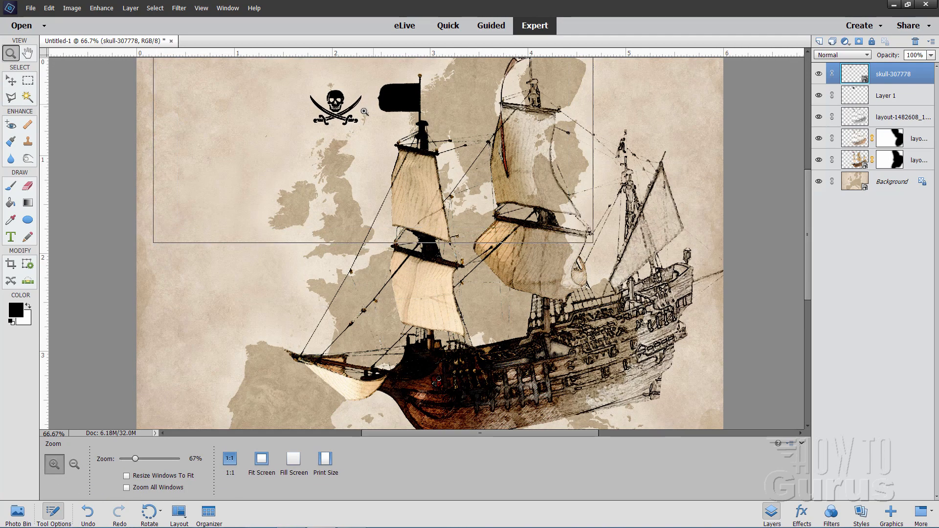
left_click(364, 111)
left_click(363, 112)
left_click(368, 100)
scroll(368, 100, "up", 8)
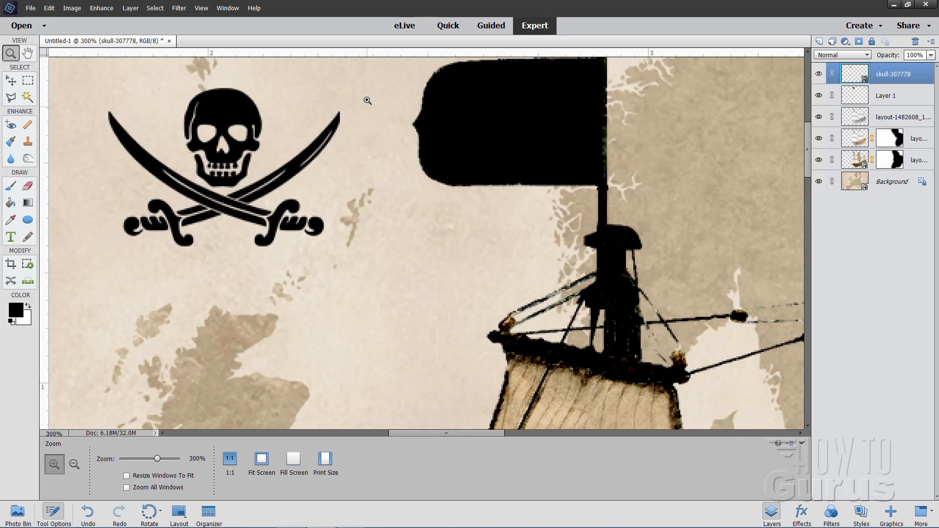
scroll(371, 228, "down", 1)
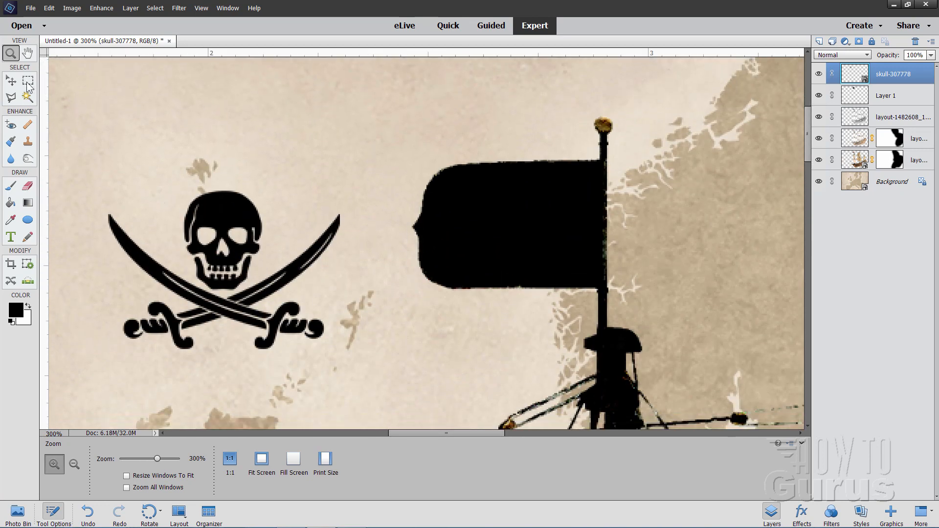
key("v")
left_click_drag(221, 226, 247, 197)
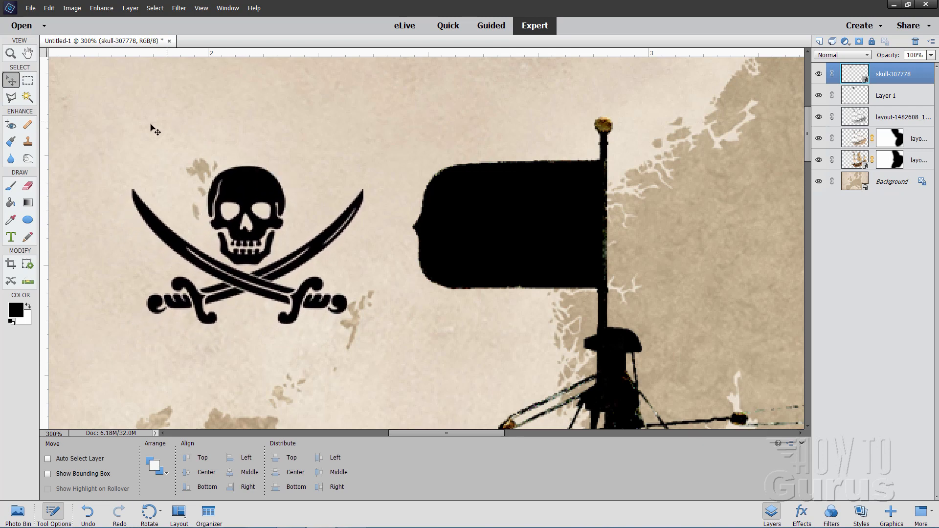
- Simplify the skull layer, invert its color to white, and move the emblem over the black flag
left_click(176, 7)
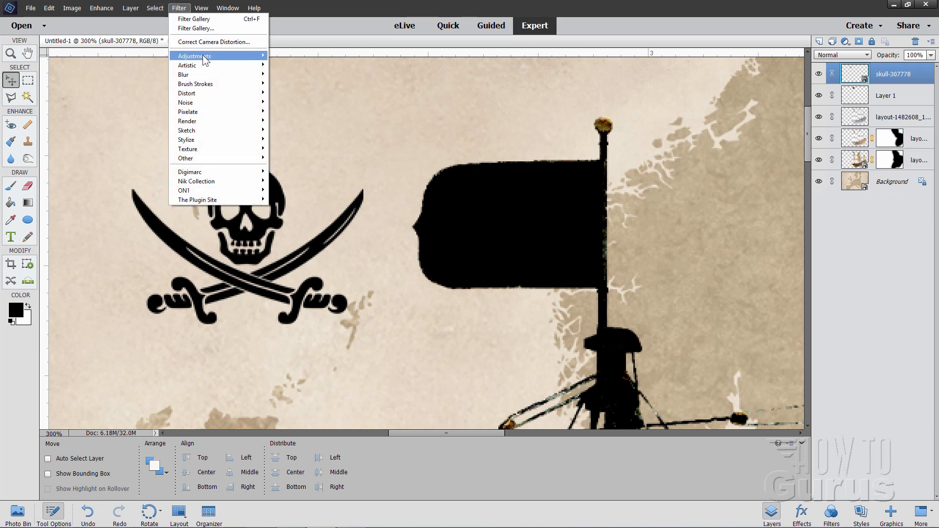
mouse_move(203, 54)
left_click(290, 74)
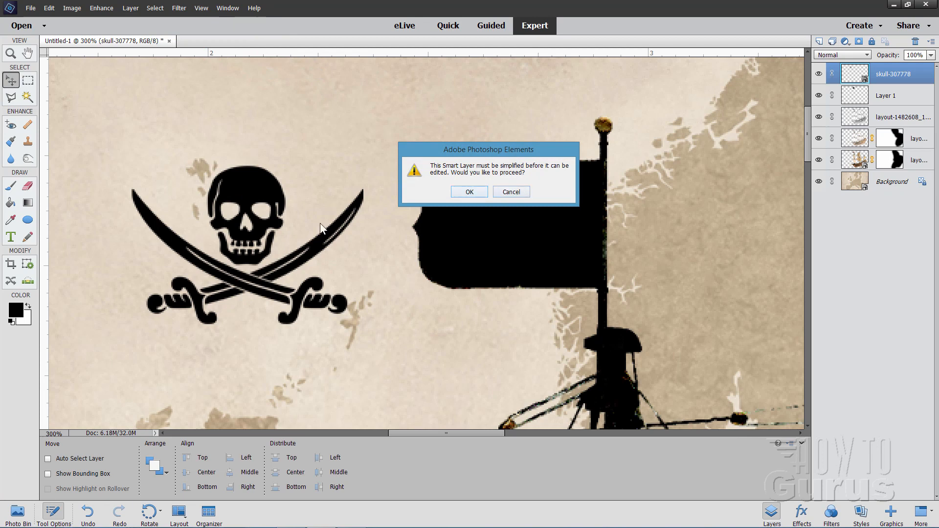
left_click(470, 192)
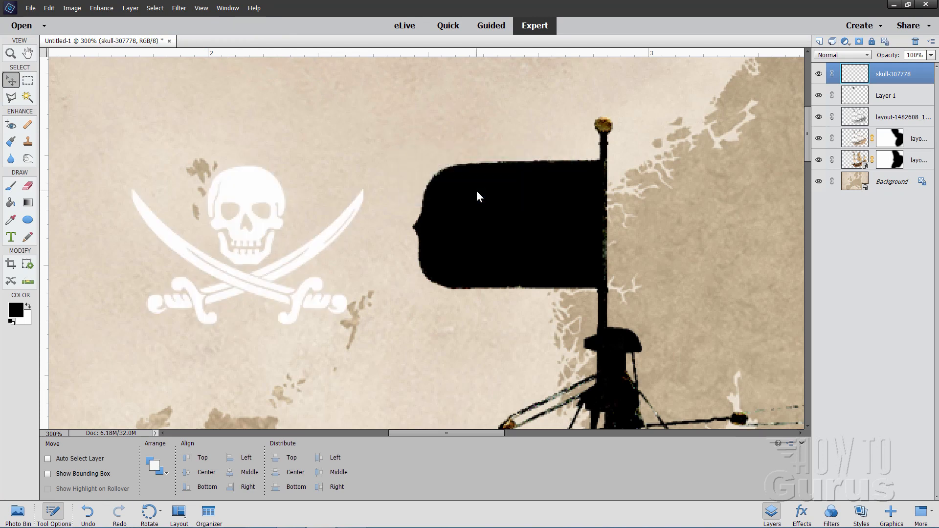
left_click_drag(247, 204, 469, 193)
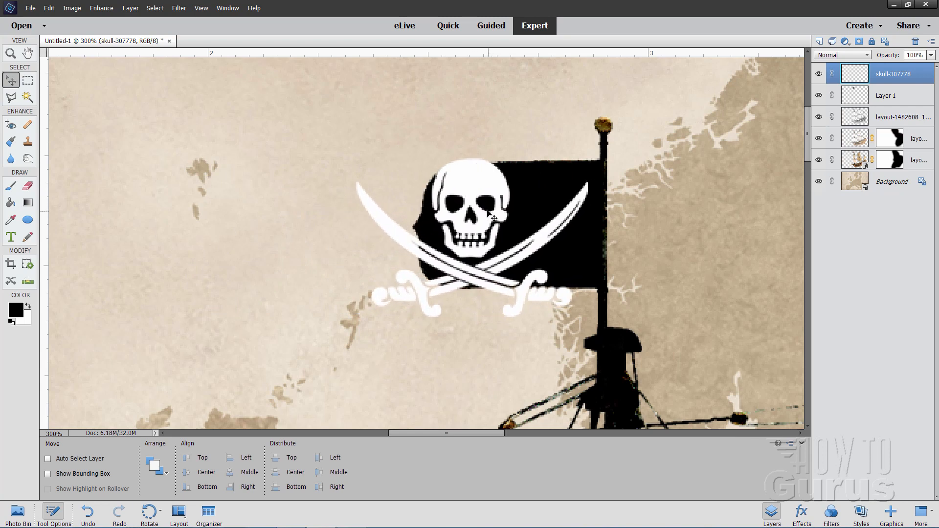
- Scale the skull and swords emblem to 64.44% and center it within the black flag
key("ctrl+t")
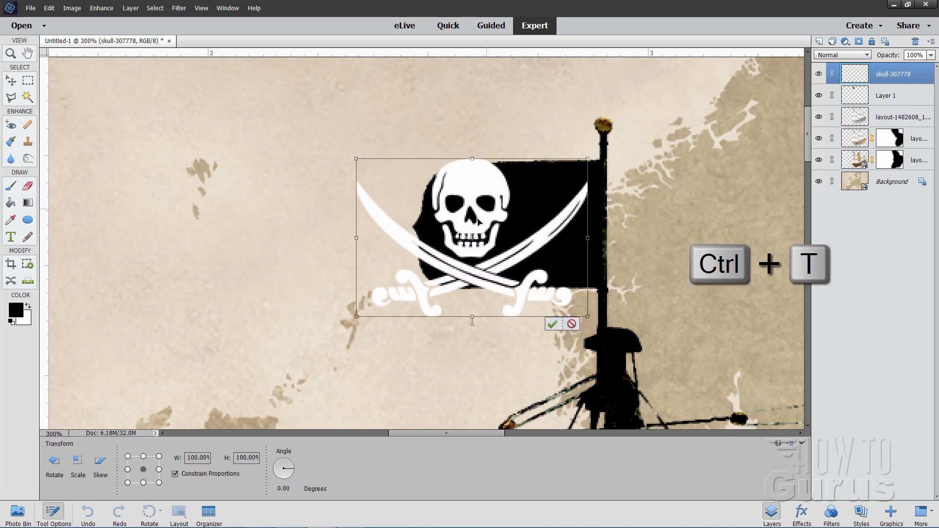
left_click_drag(358, 317, 449, 268)
left_click_drag(508, 194, 516, 213)
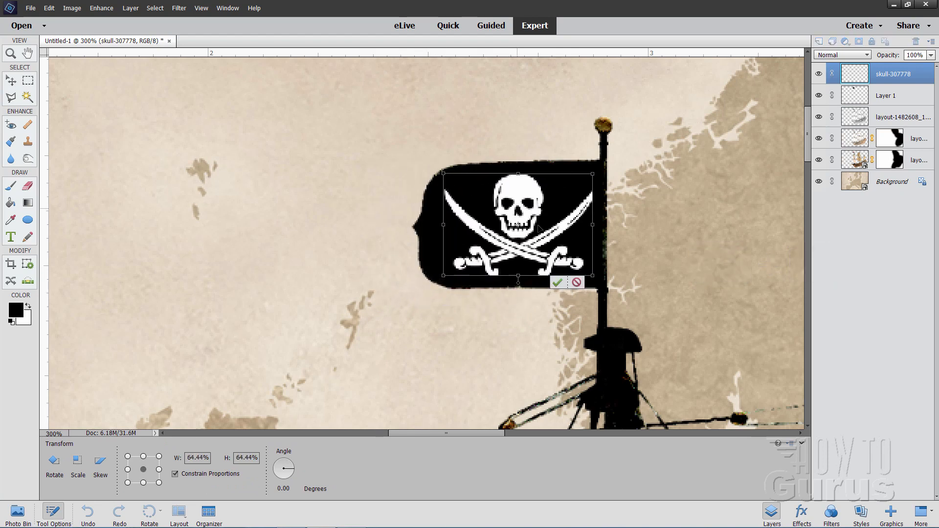
left_click(556, 282)
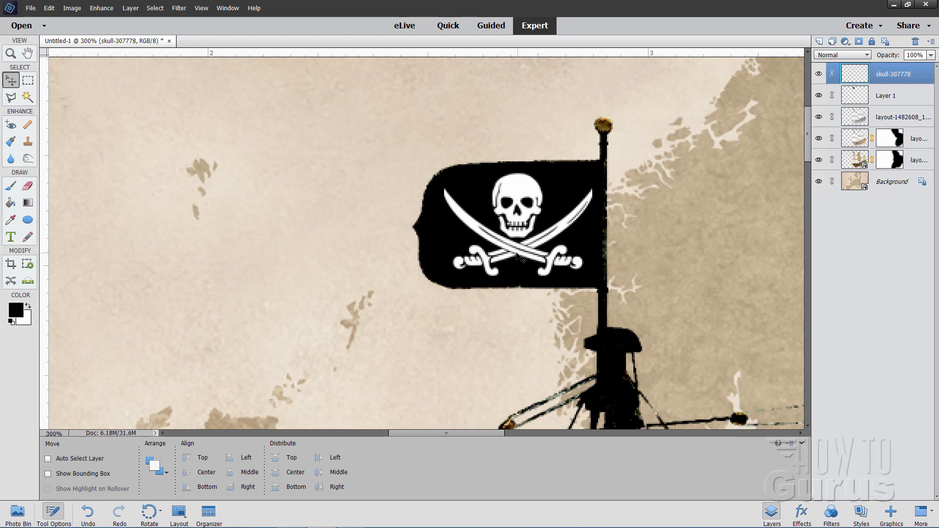
left_click_drag(517, 255, 515, 254)
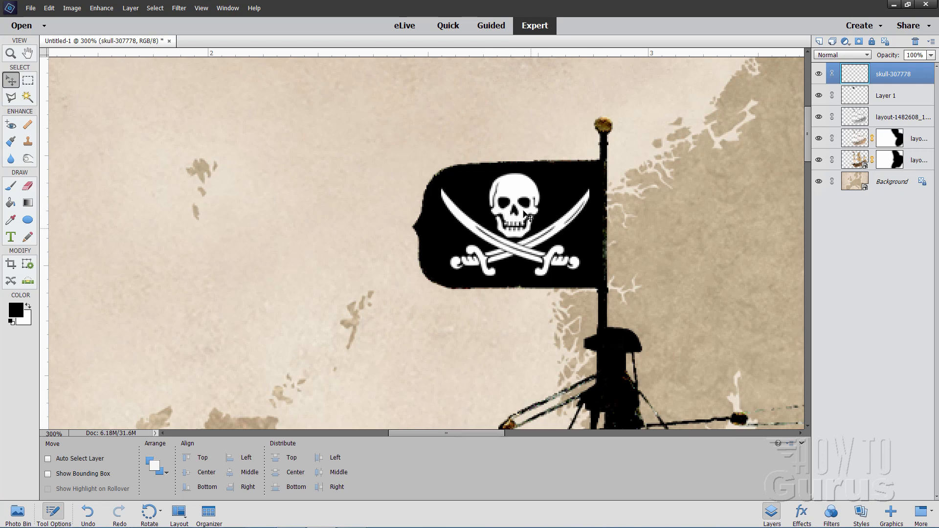
- Add a Hue/Saturation adjustment layer above the skull, using the previous layer to create a clipping mask
left_click(131, 8)
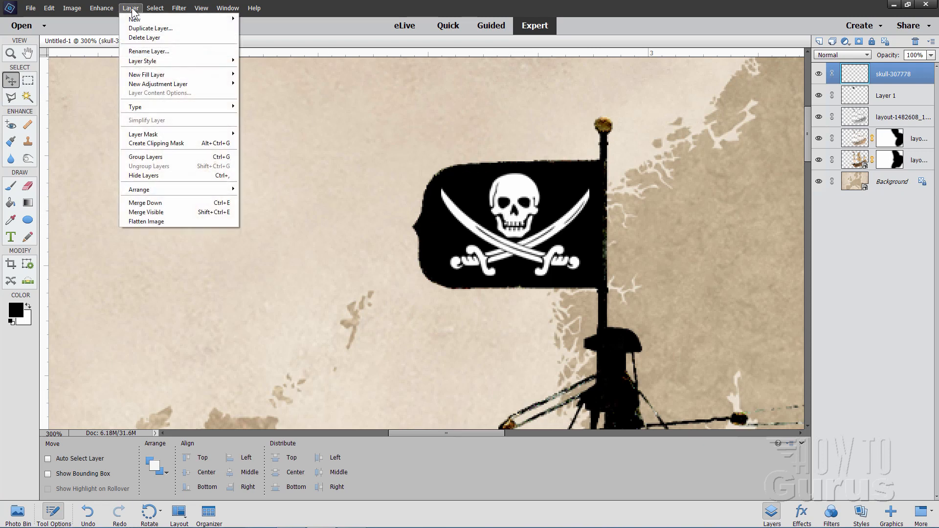
mouse_move(160, 81)
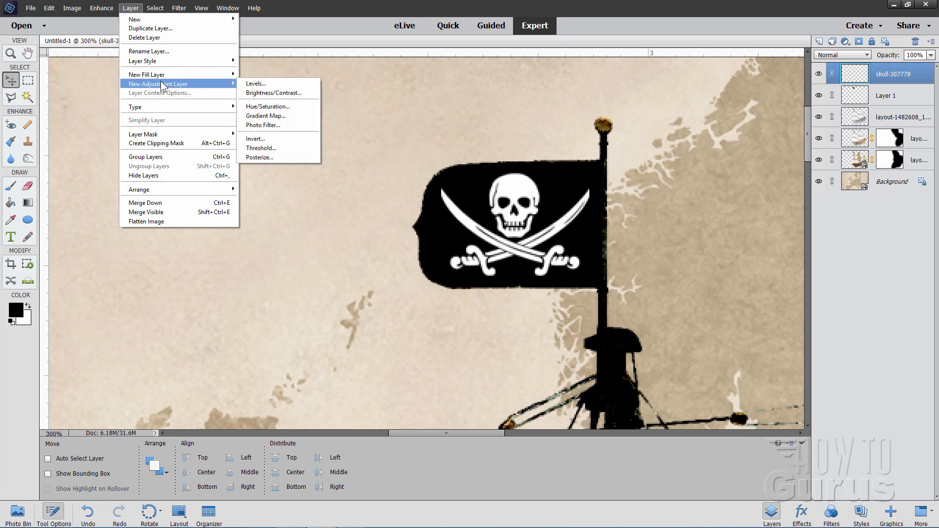
left_click(281, 107)
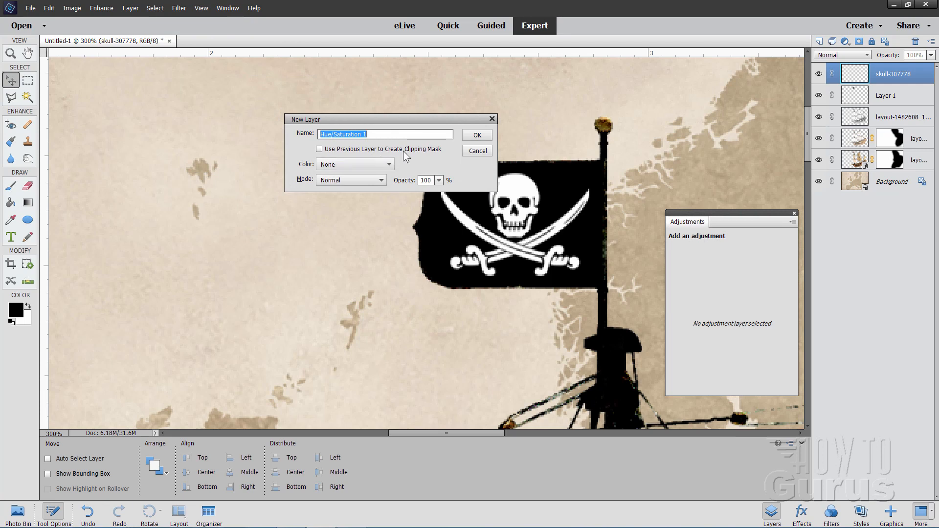
left_click(320, 149)
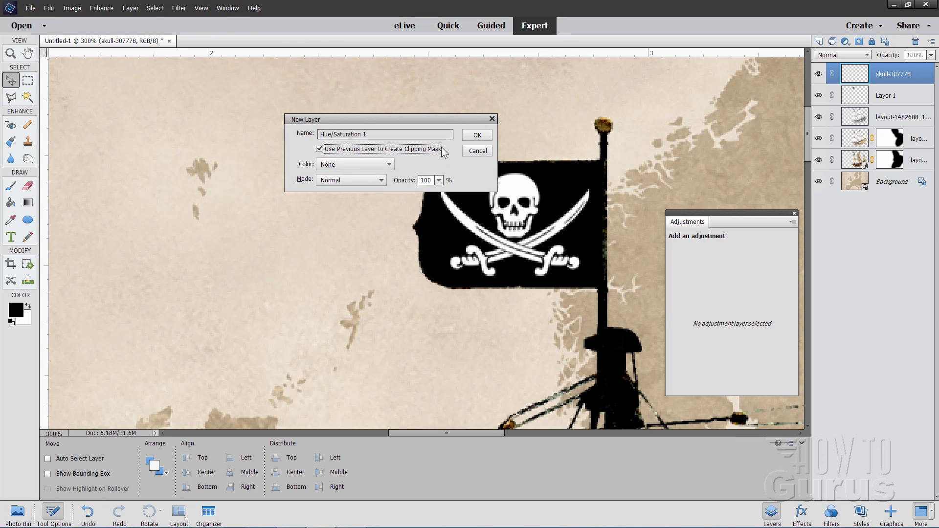
left_click(472, 136)
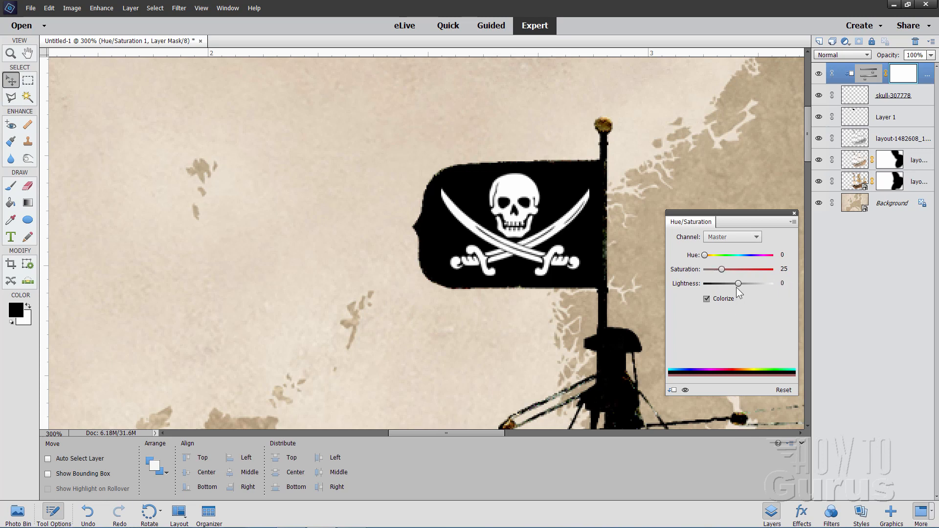
- Tint the skull using Colorize with hue 0, saturation 25 and lightness -7, and compare it with the adjustment turned off
mouse_move(739, 285)
left_mouse_down()
mouse_move(727, 289)
mouse_move(738, 289)
left_mouse_up()
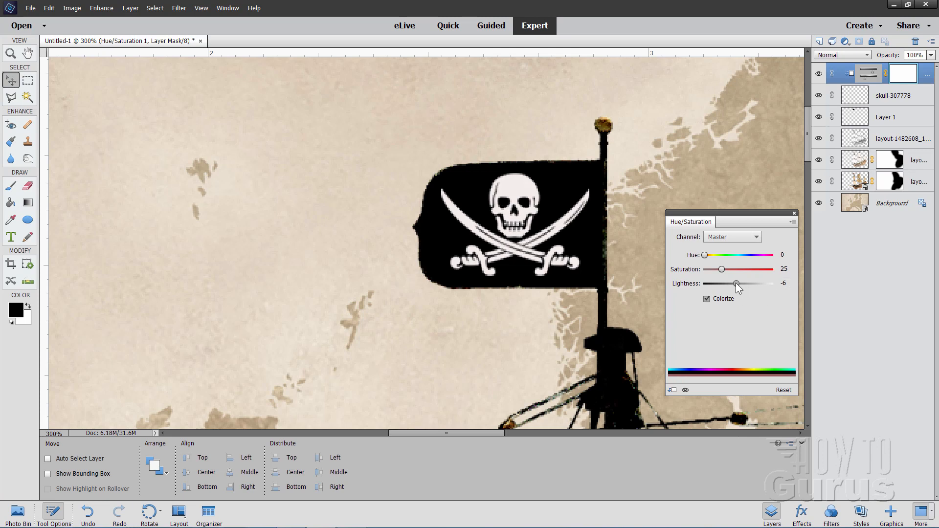
left_click_drag(736, 283, 736, 283)
left_click(685, 391)
left_click(685, 391)
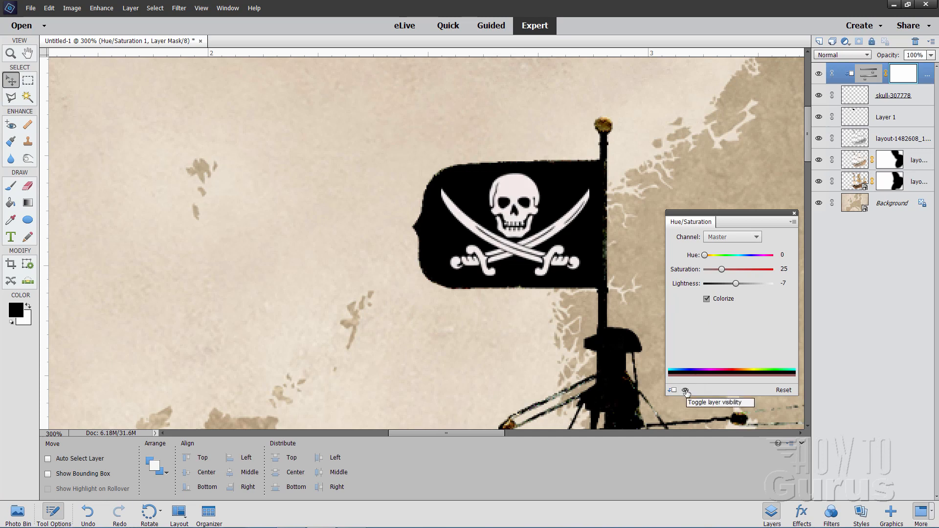
left_click(685, 391)
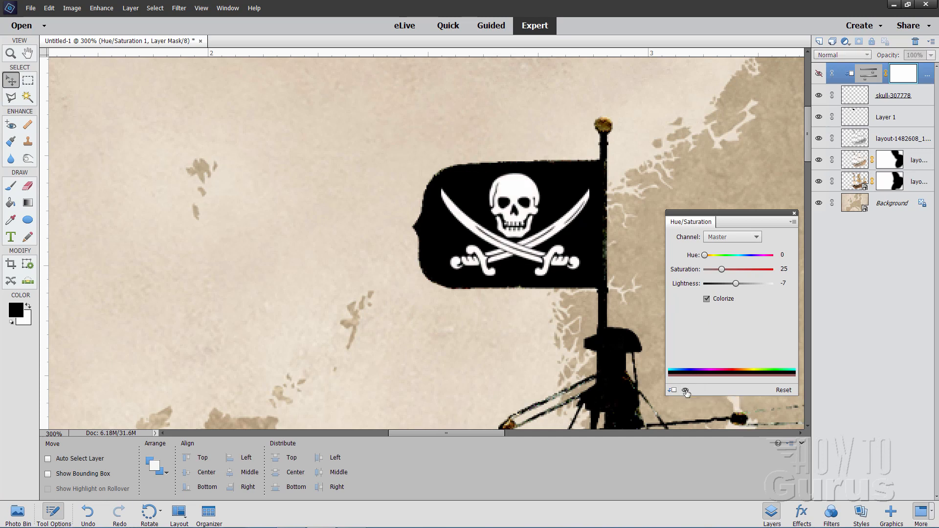
left_click(685, 391)
left_click(685, 392)
left_click(686, 392)
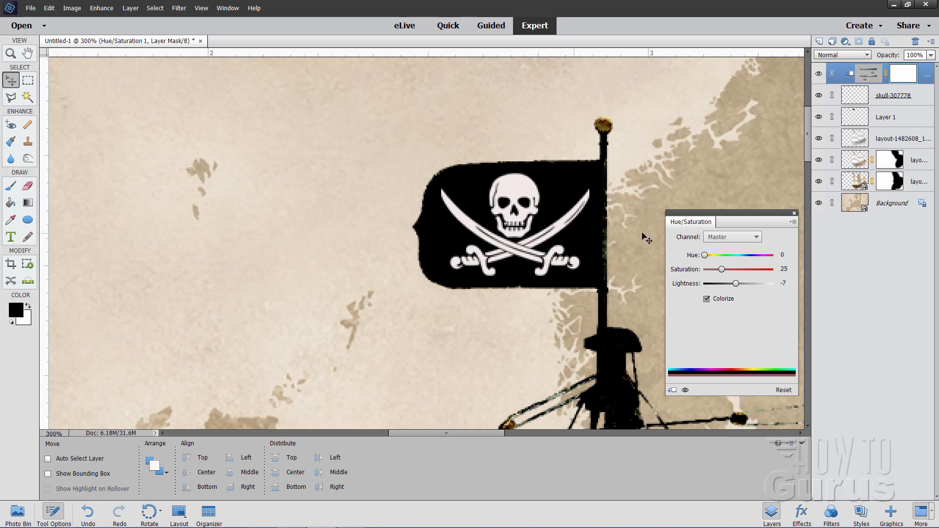
left_click(794, 214)
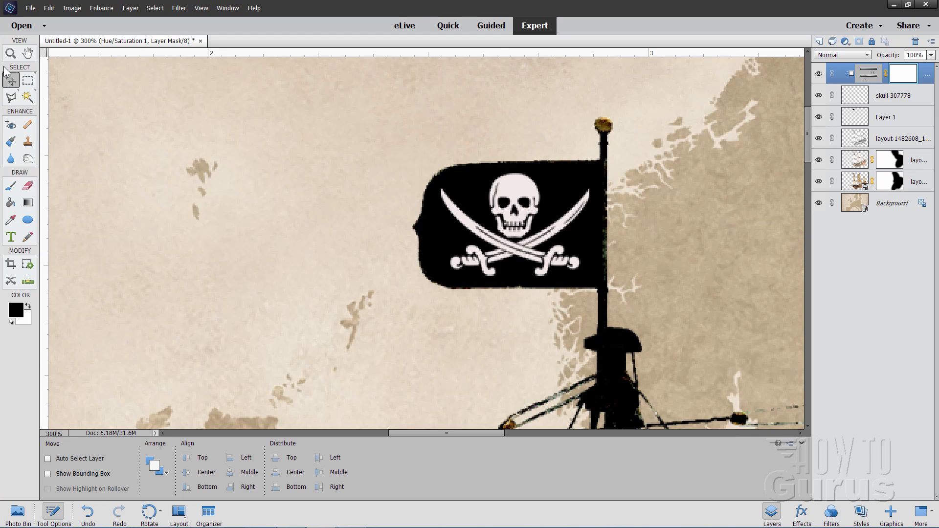
- Fit the whole image in view and shift all layers above the Background together slightly up and to the right
left_click(9, 54)
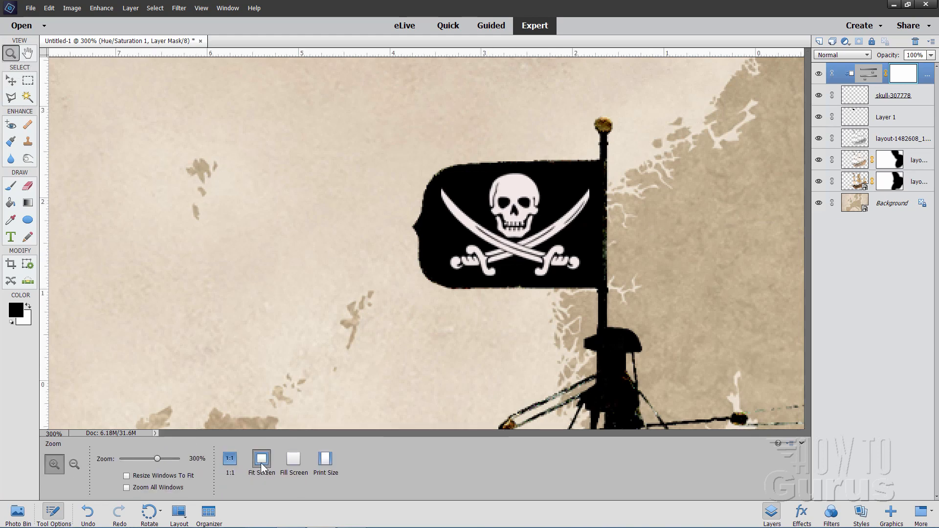
left_click(261, 463)
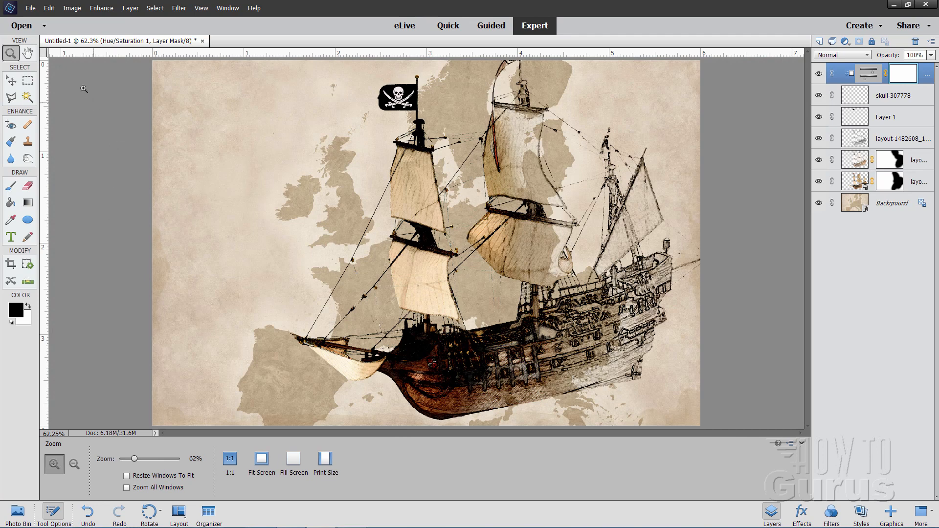
left_click(15, 81)
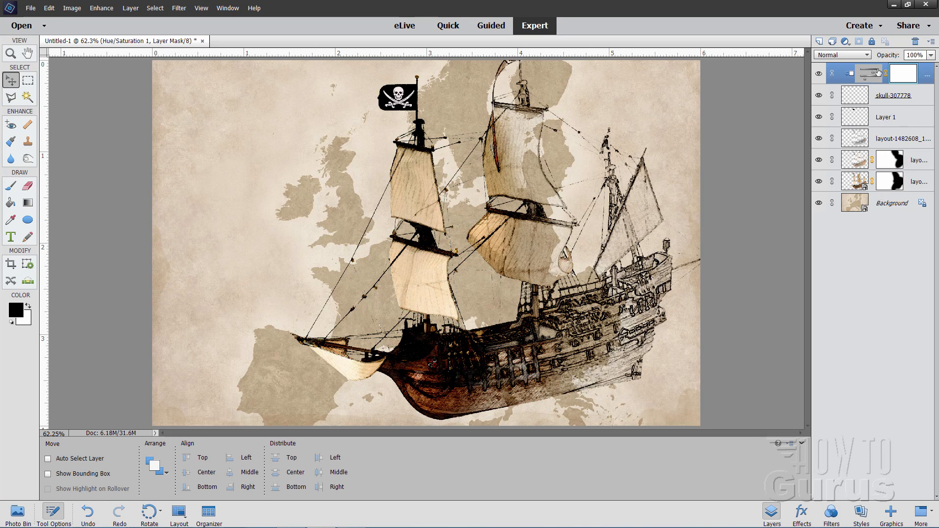
left_click(914, 182, "shift")
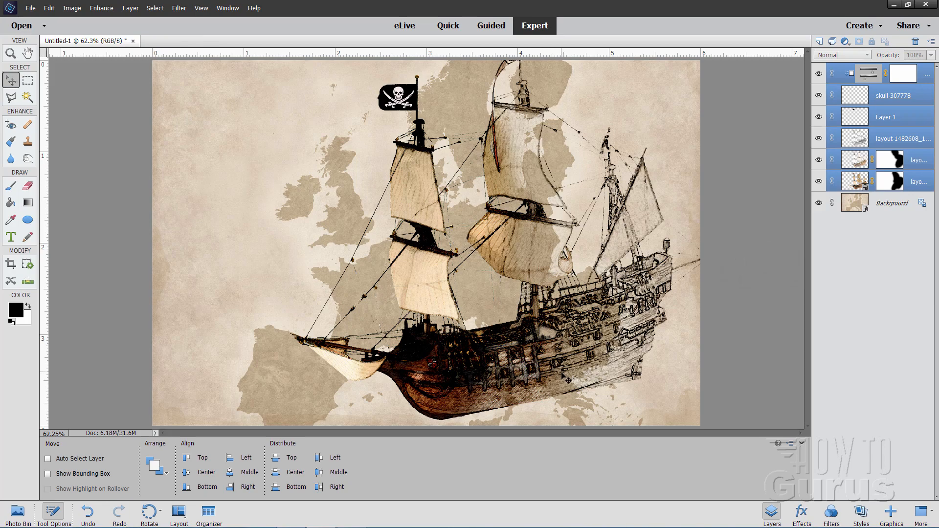
left_click_drag(557, 375, 572, 368)
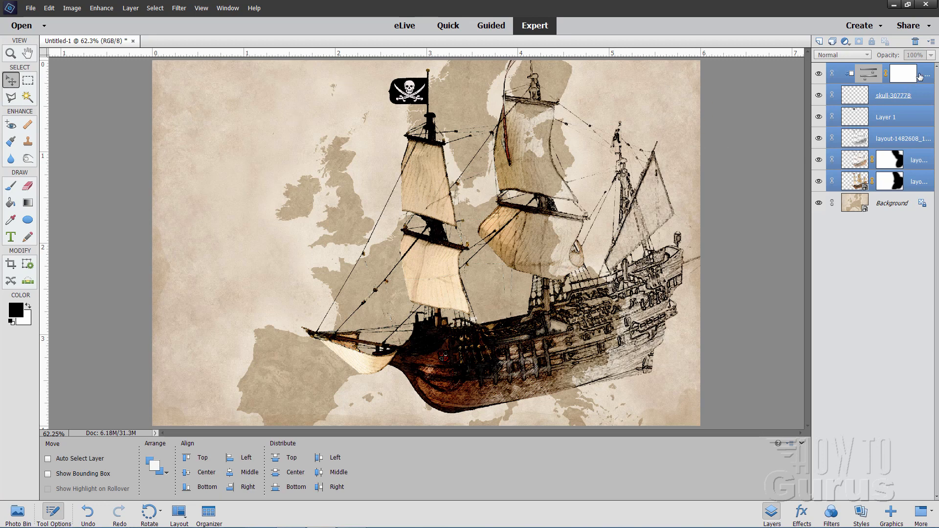
left_click(903, 74)
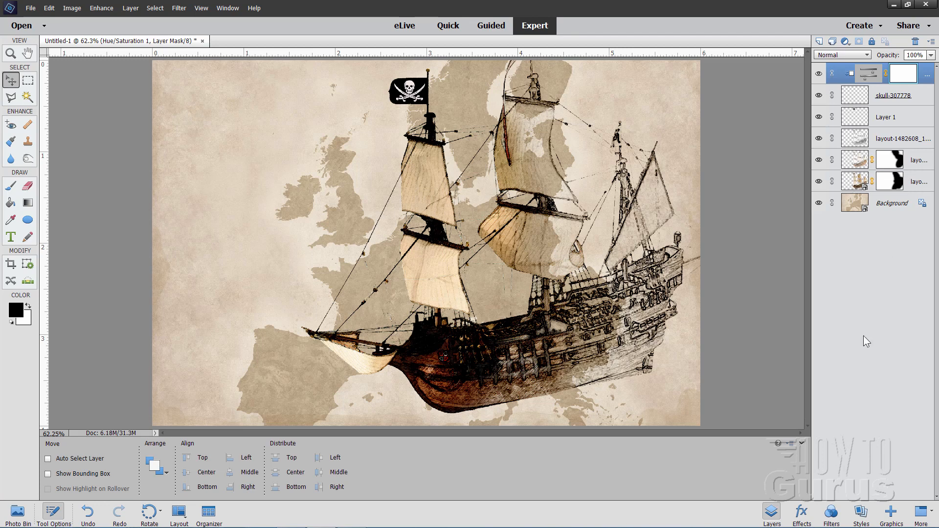
- Add the gold Compass 02 graphic from the Graphics library and place it in the map's upper-left corner
left_click(891, 512)
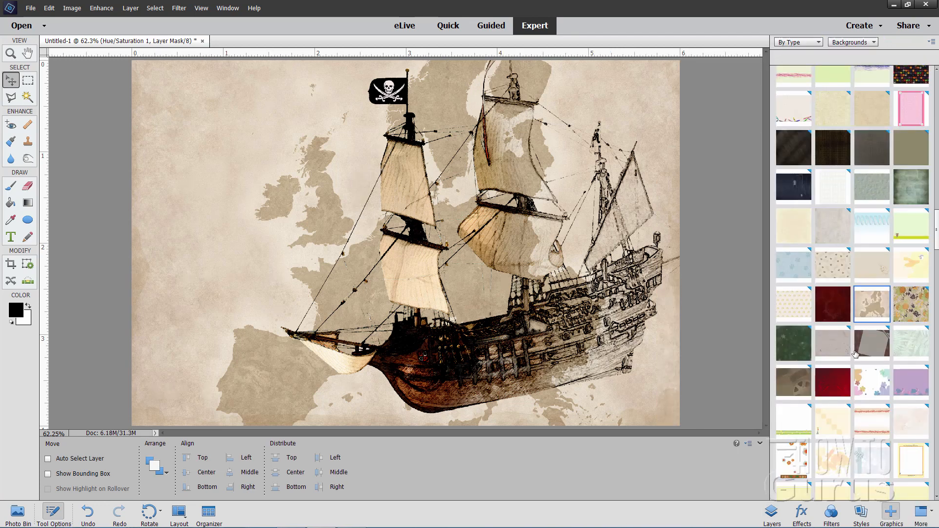
left_click(848, 42)
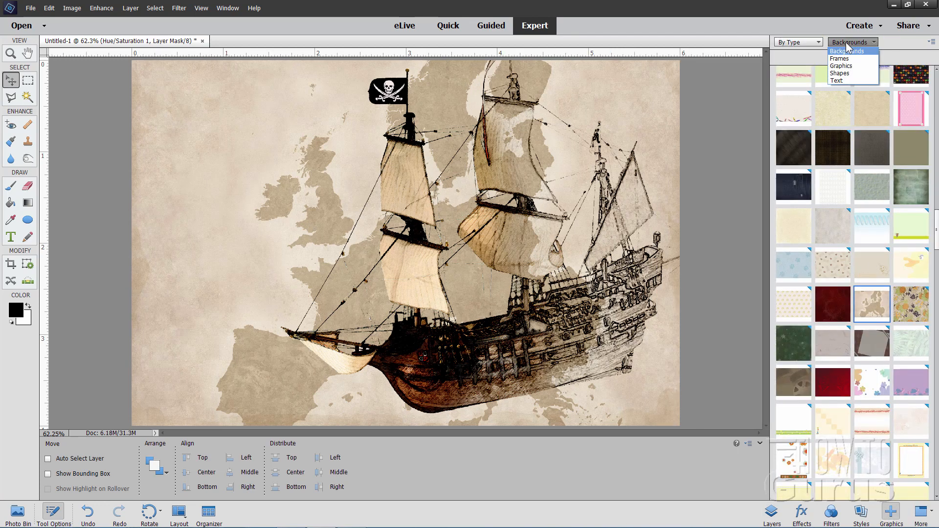
left_click(842, 65)
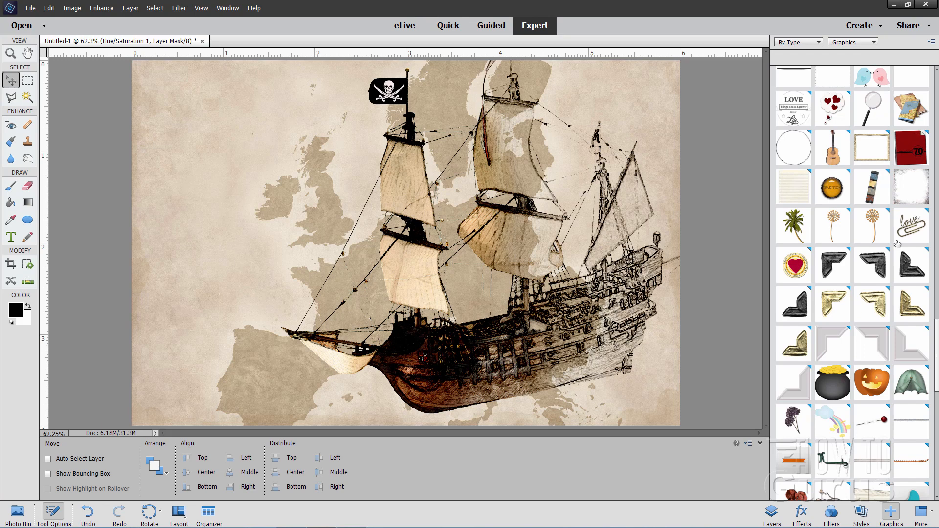
left_click_drag(937, 357, 925, 143)
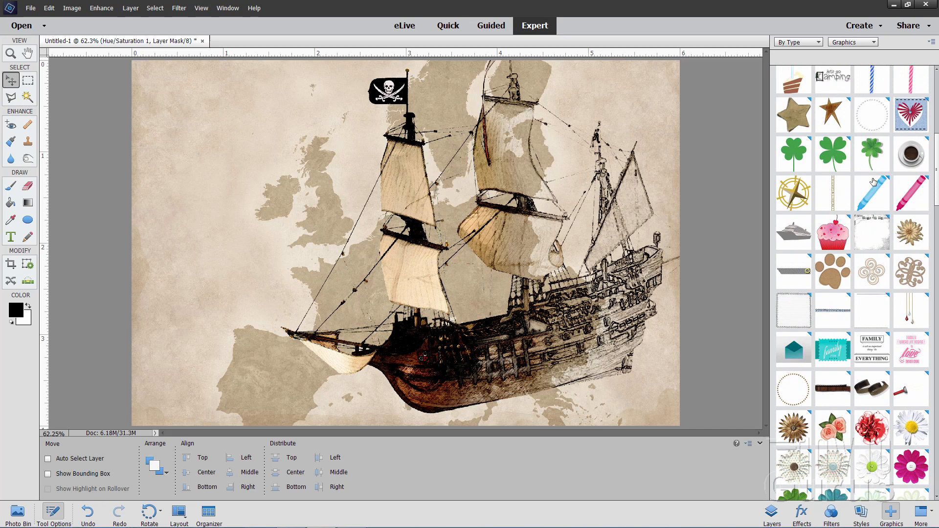
double_click(798, 195)
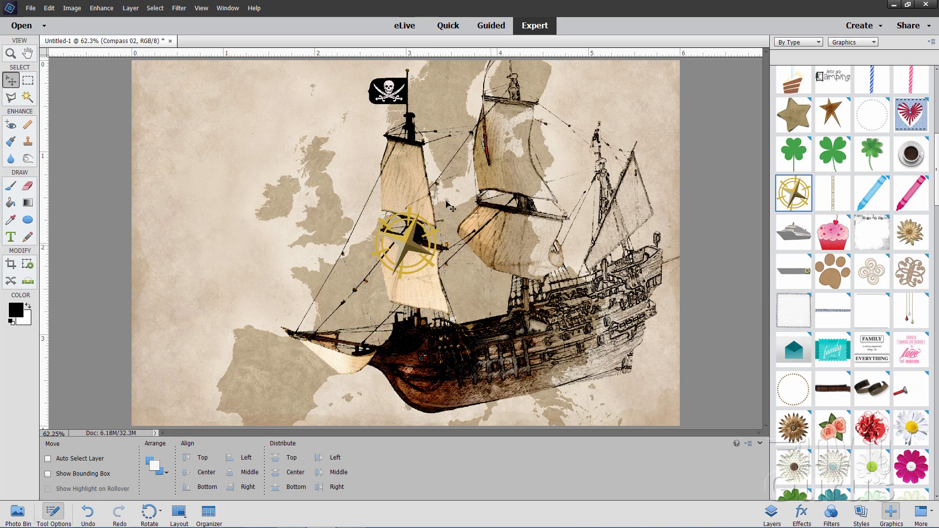
left_click_drag(408, 248, 222, 121)
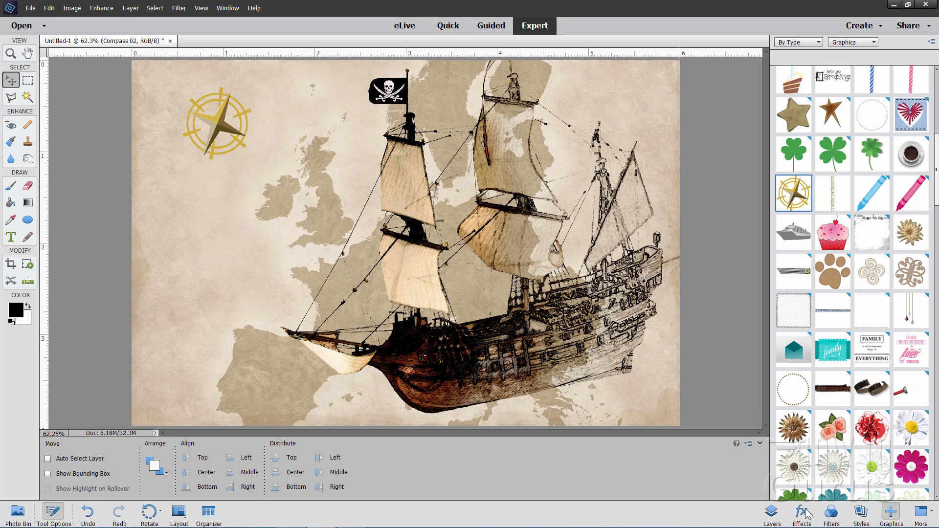
- Blend the compass into the map with the Linear Burn mode and 20% opacity
left_click(777, 509)
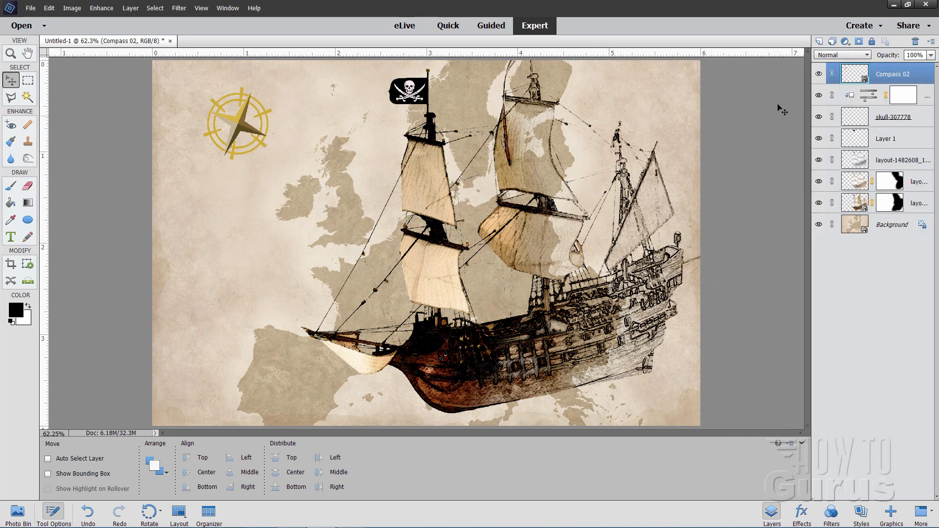
left_click(833, 57)
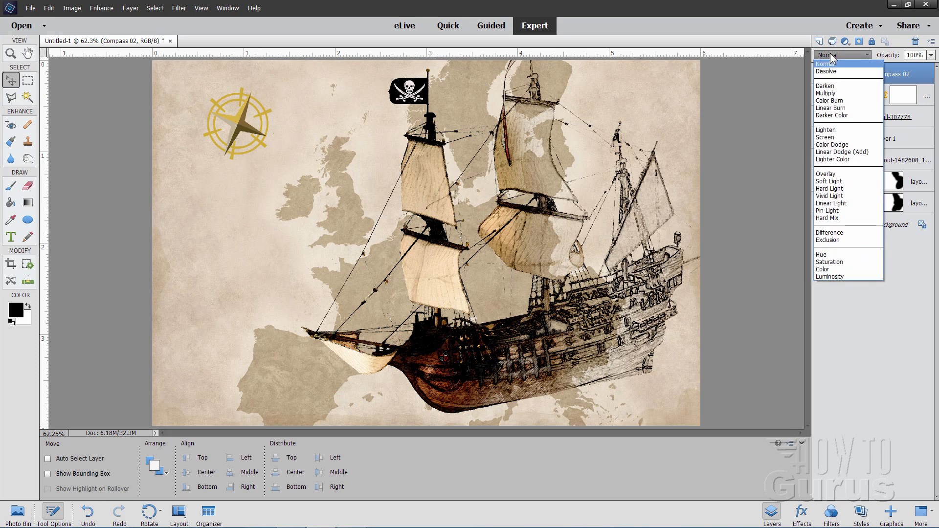
left_click(830, 108)
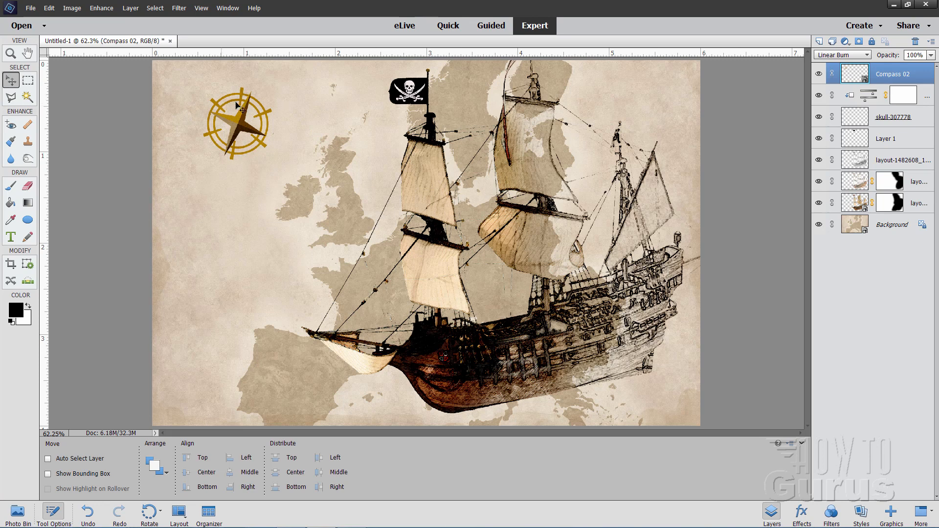
left_click(931, 55)
left_click_drag(931, 68, 898, 71)
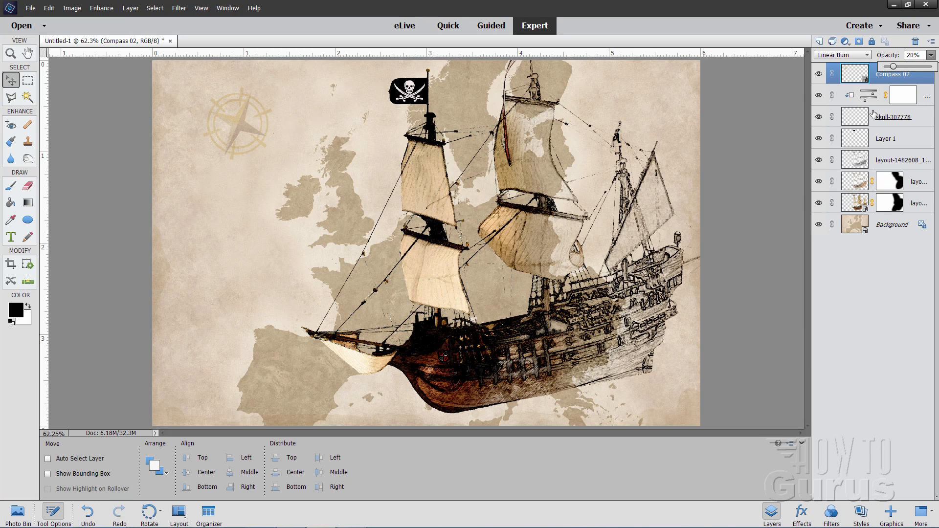
left_click(320, 106)
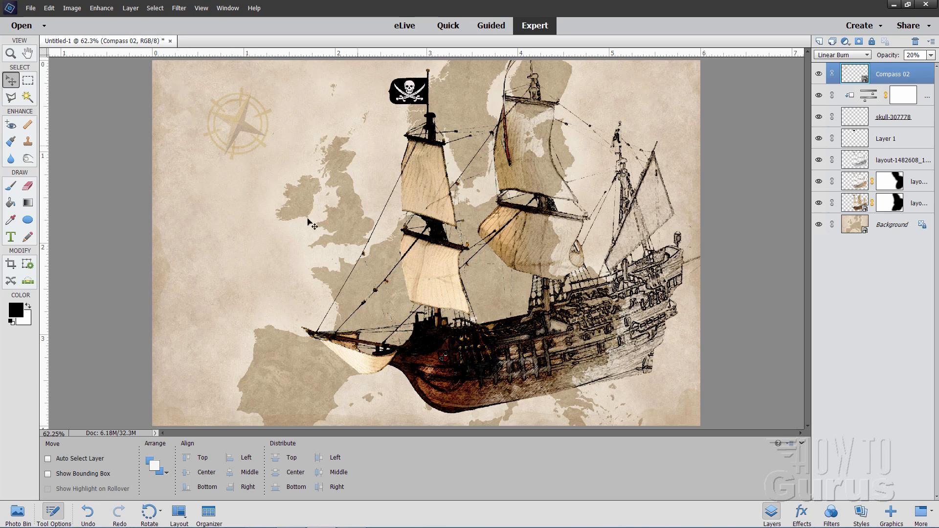
- Convert the locked Background map into a regular layer named Layer 0
left_click(882, 230)
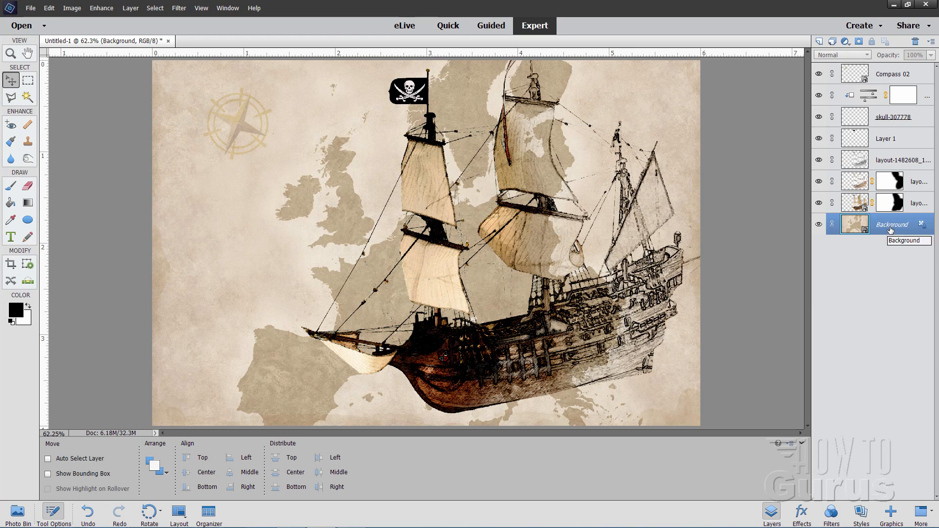
double_click(885, 228)
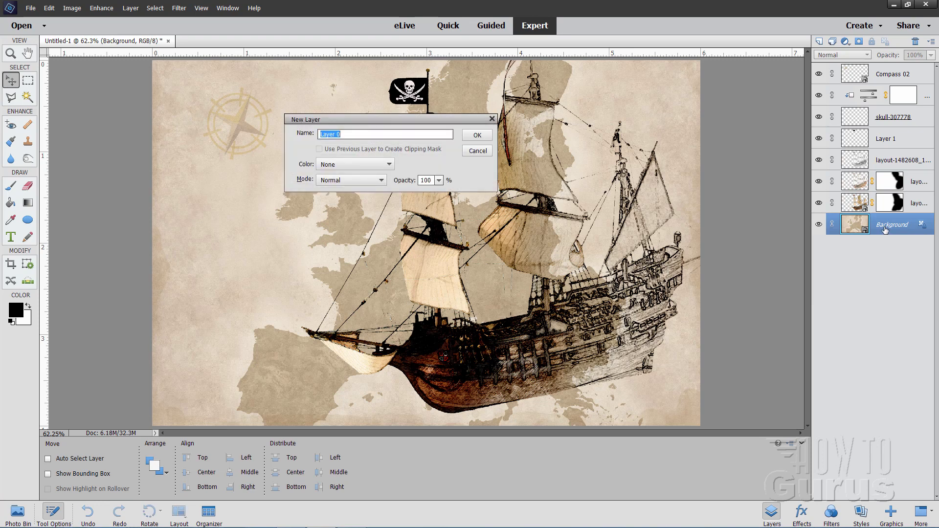
left_click_drag(382, 122, 392, 136)
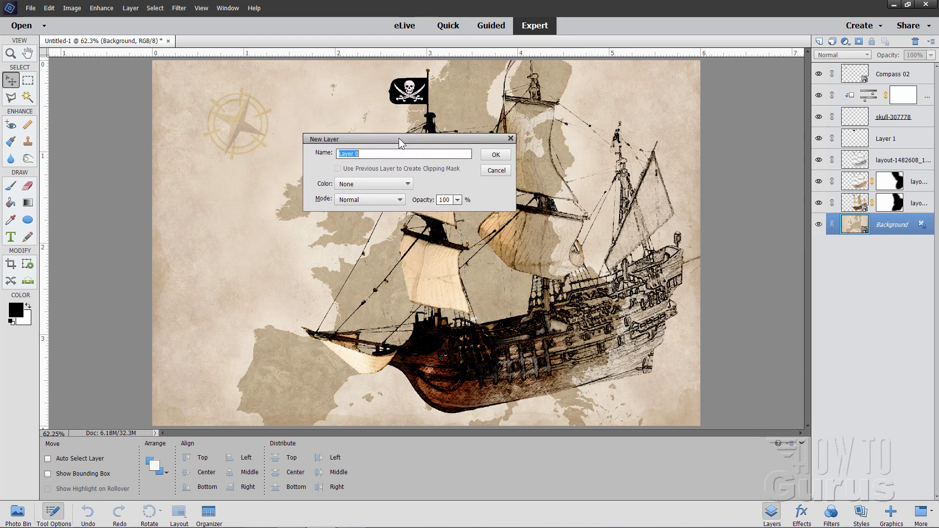
left_click(354, 148)
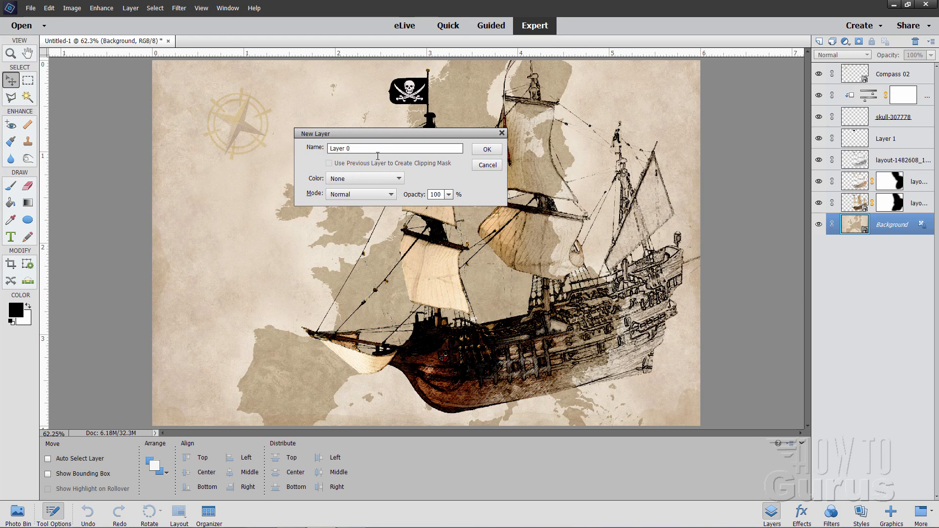
left_click(487, 149)
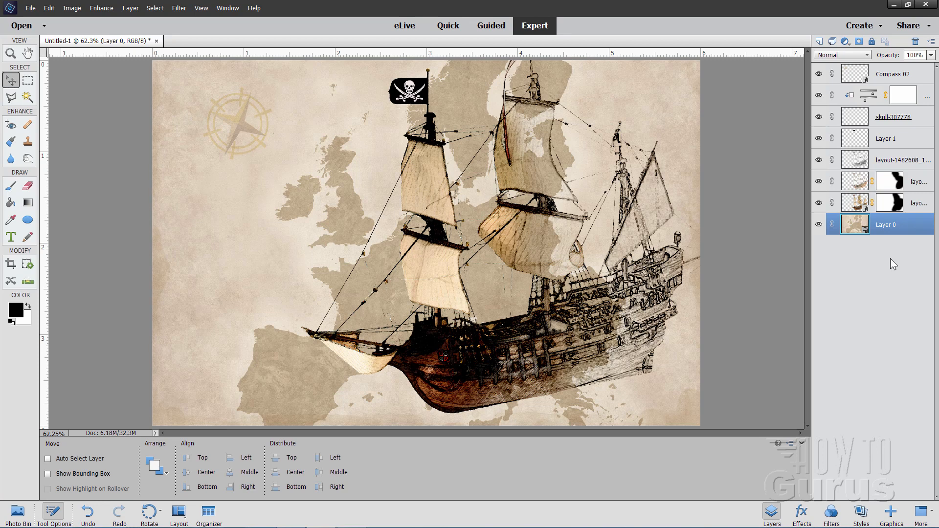
- Create an empty layer beneath the map layer and add a black rectangle with rough, scribbled edges from the Shapes library to it
left_click(818, 42)
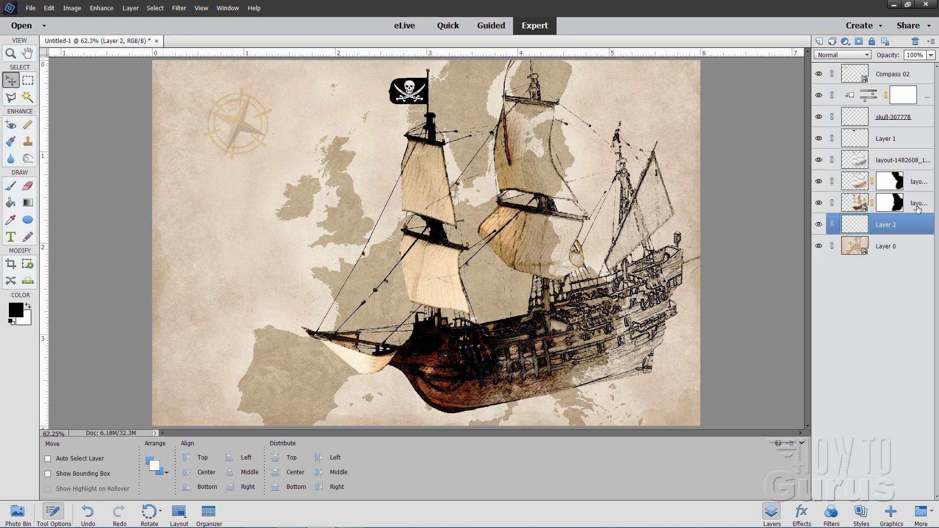
left_click_drag(907, 227, 907, 260)
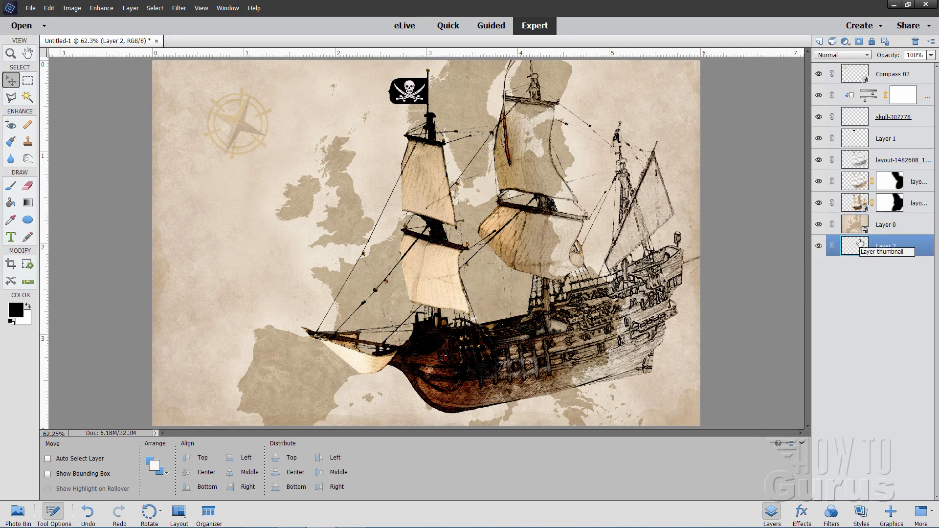
left_click(891, 512)
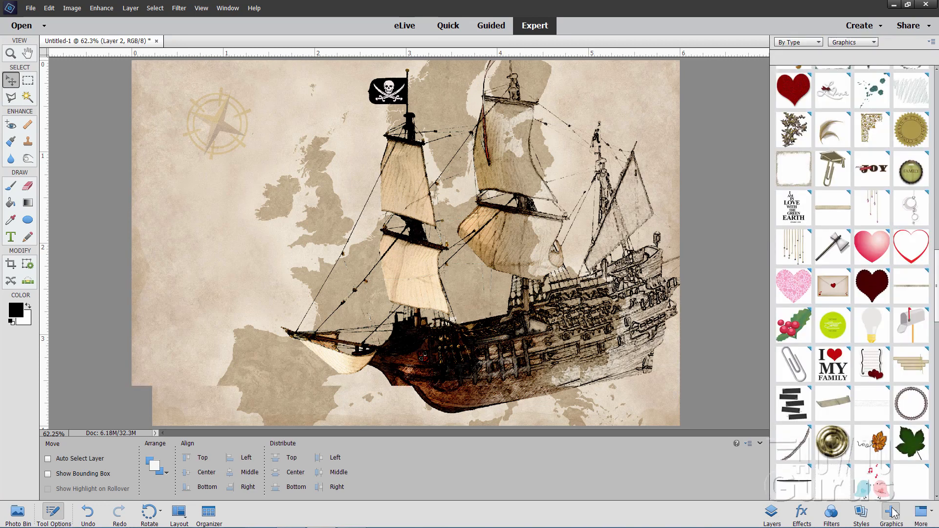
left_click(842, 44)
left_click(843, 73)
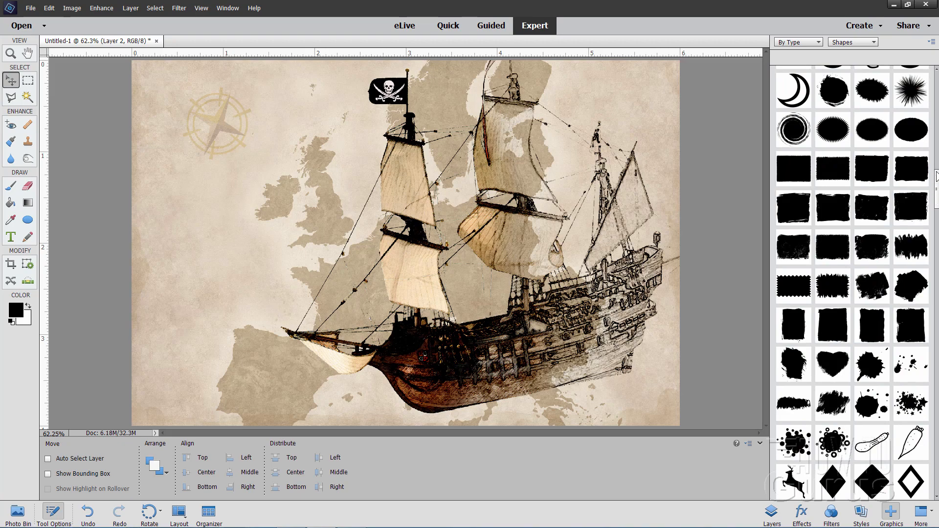
mouse_move(936, 176)
left_mouse_down()
mouse_move(936, 95)
mouse_move(936, 186)
left_mouse_up()
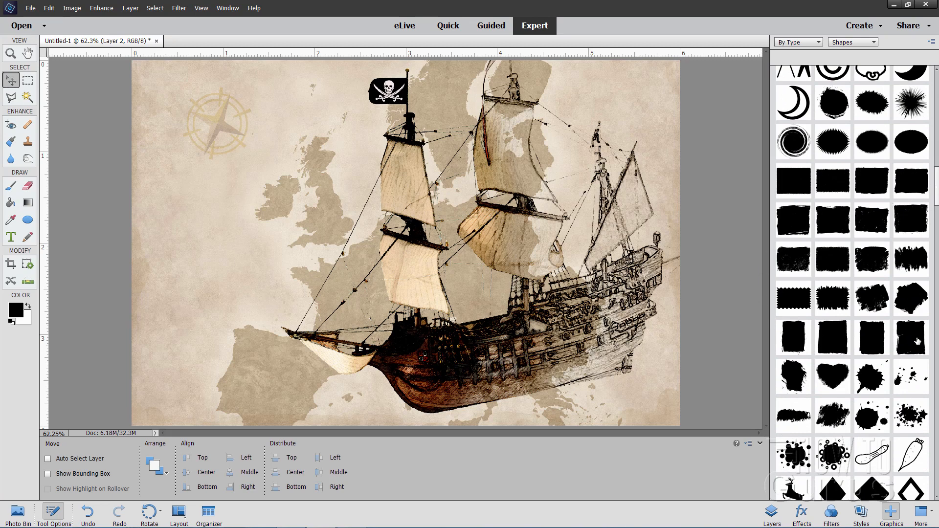
double_click(869, 260)
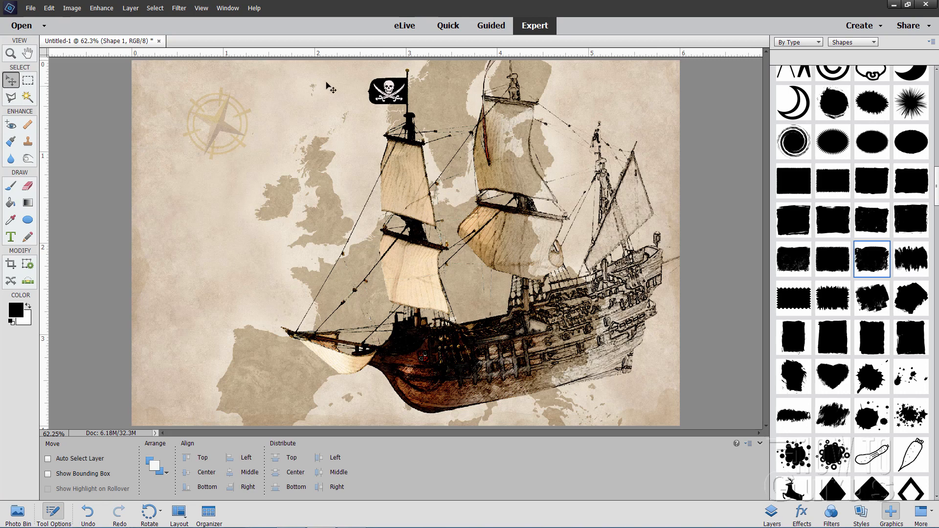
- Hide the map layer, move the black shape away from the ship and stretch it to about 397% width and 355% height across the canvas
left_click(772, 513)
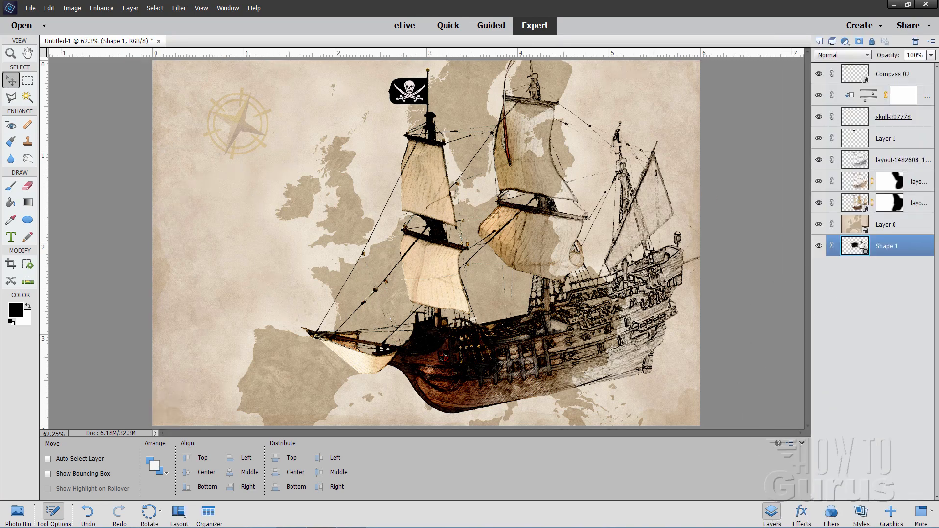
left_click(819, 225)
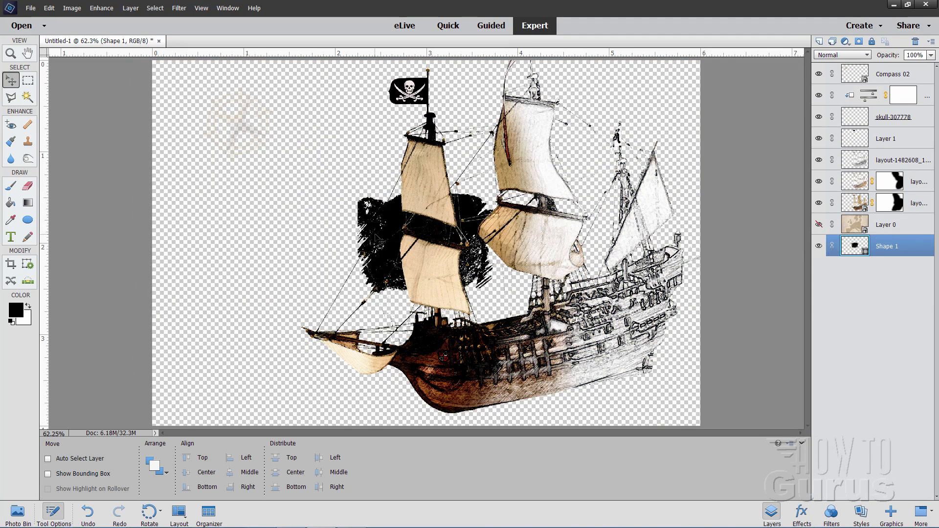
mouse_move(386, 224)
left_mouse_down()
mouse_move(274, 196)
mouse_move(283, 207)
left_mouse_up()
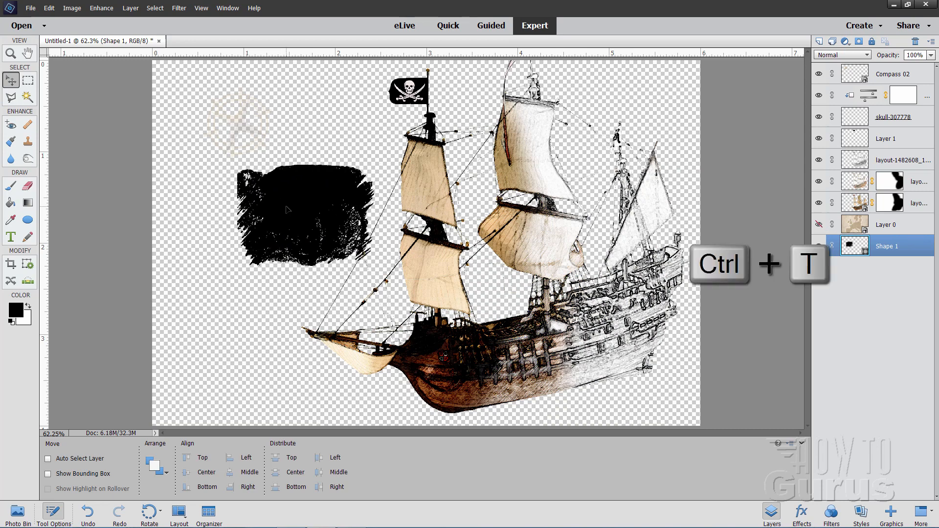
key("ctrl+t")
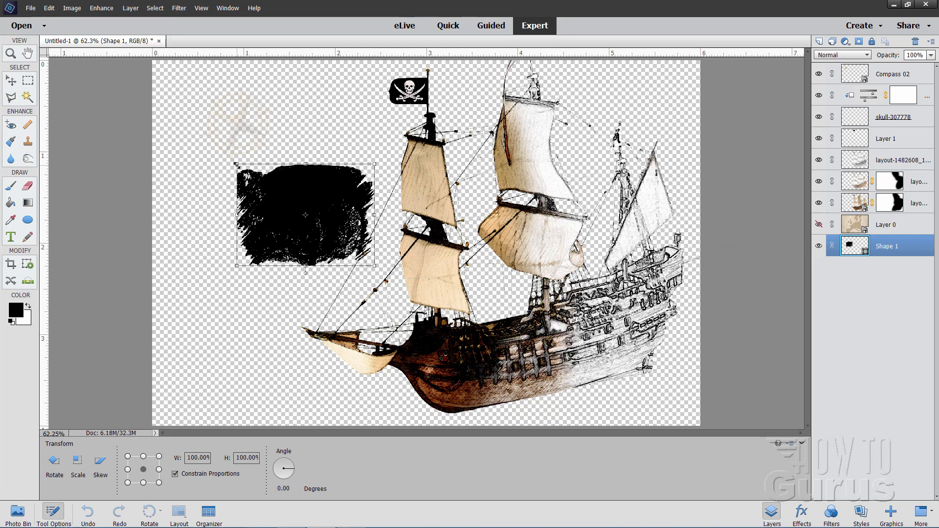
left_click_drag(236, 164, 153, 103)
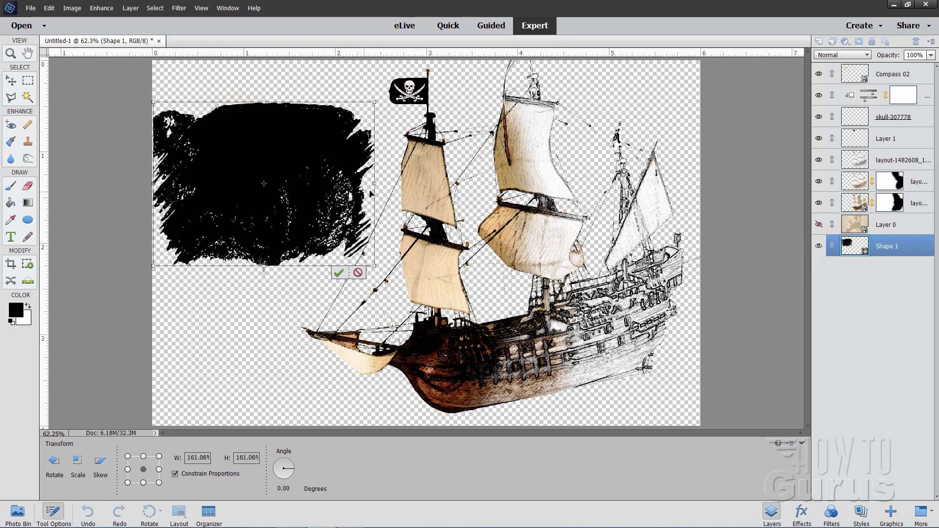
left_click_drag(374, 184, 698, 183)
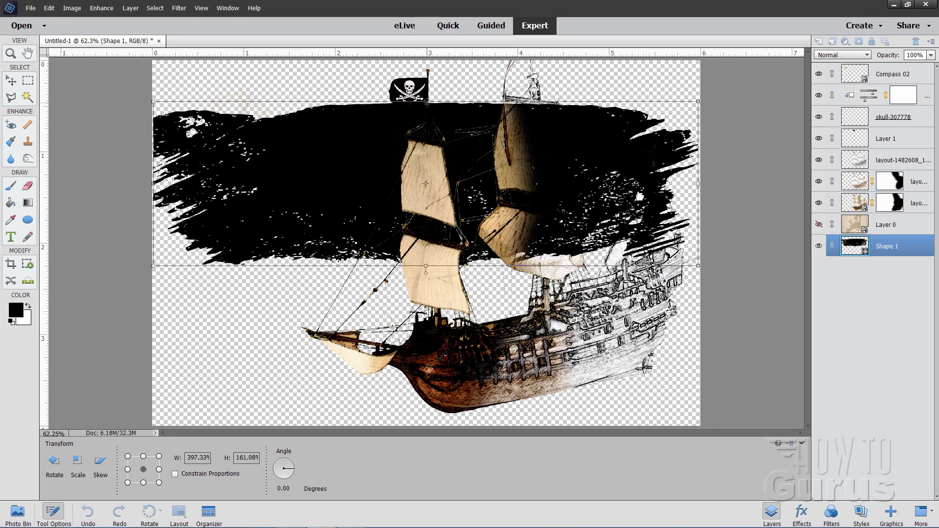
left_click_drag(426, 102, 426, 58)
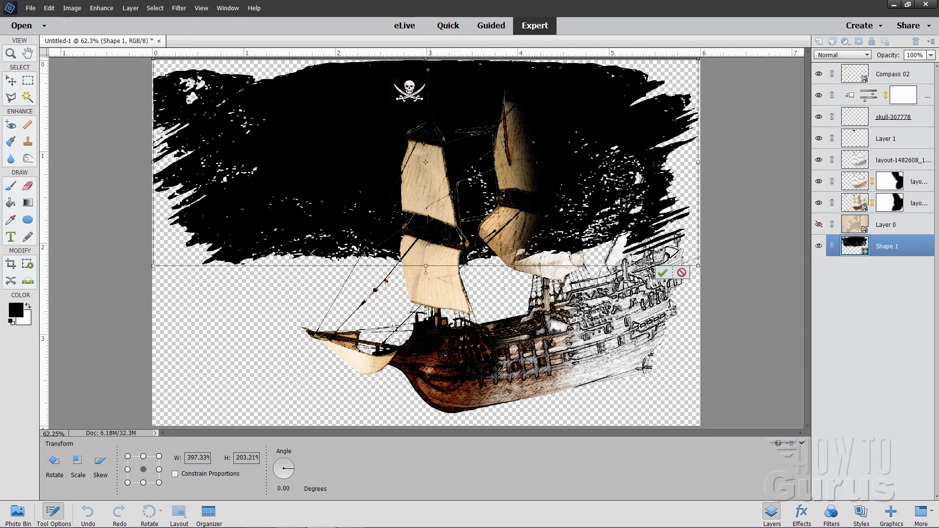
left_click_drag(426, 267, 423, 421)
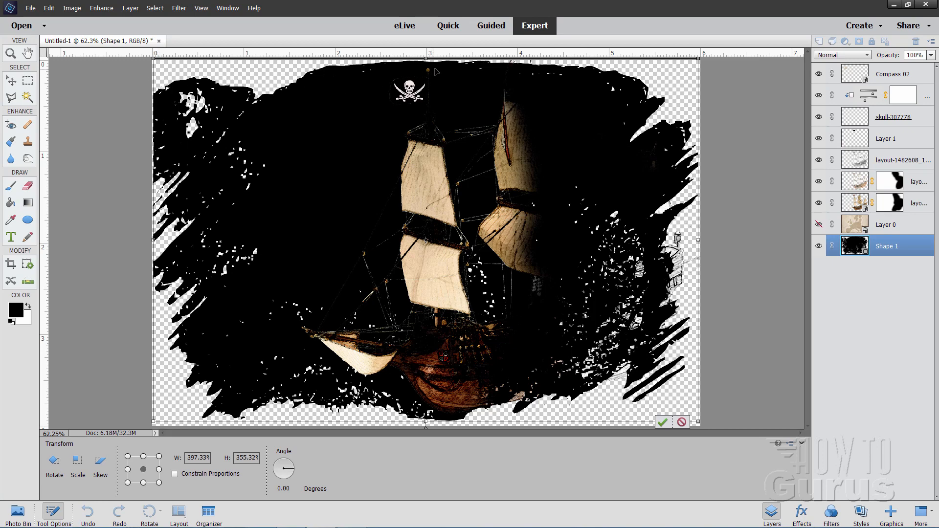
- Fine-tune the black shape's edges to about 398% width and 352% height and apply the transform
key("Return")
left_click_drag(427, 60, 427, 62)
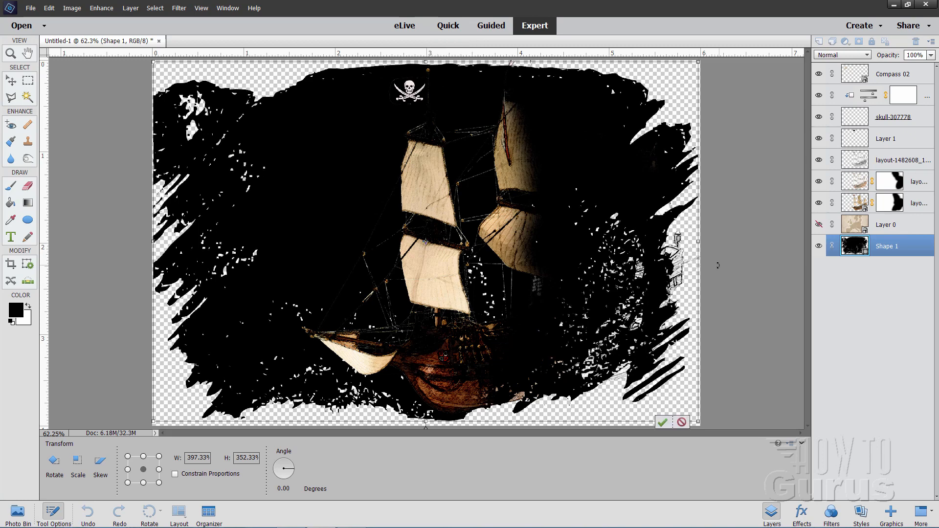
left_click_drag(698, 243, 697, 244)
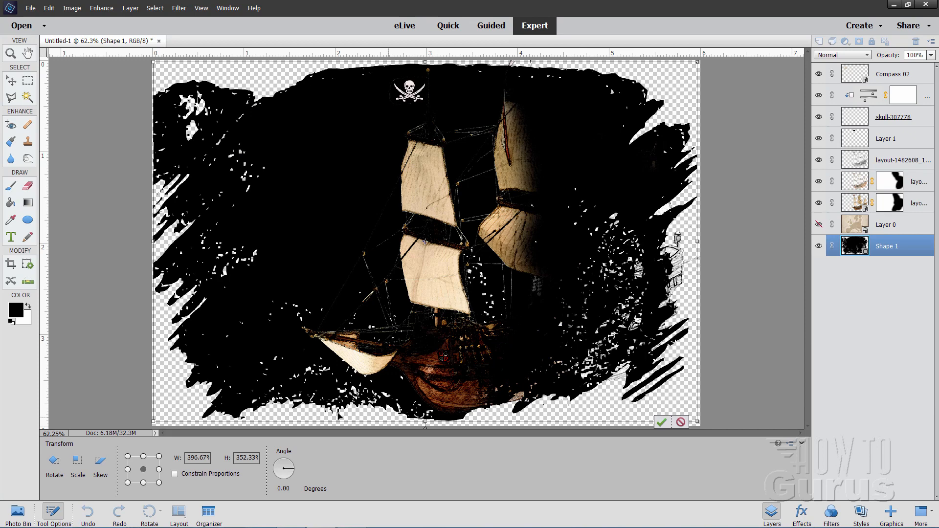
left_click_drag(155, 241, 161, 243)
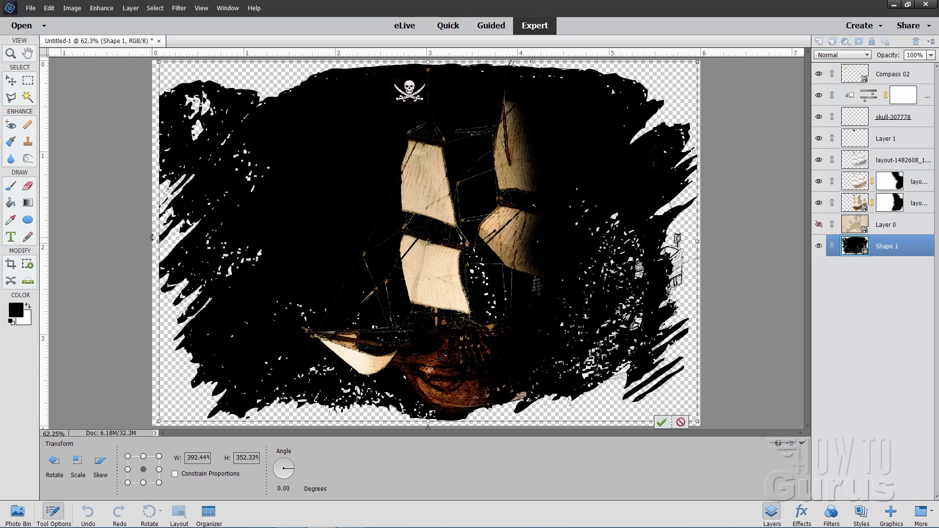
left_click_drag(159, 242, 152, 243)
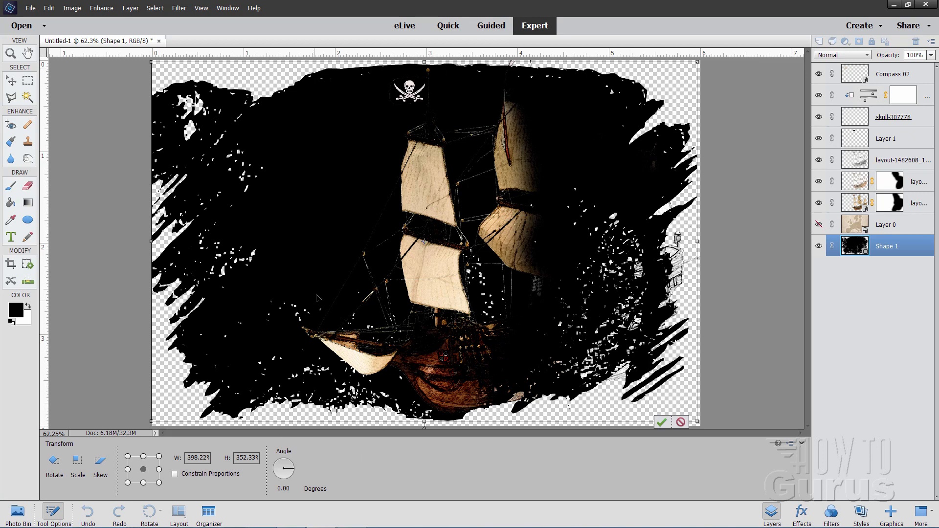
left_click(662, 423)
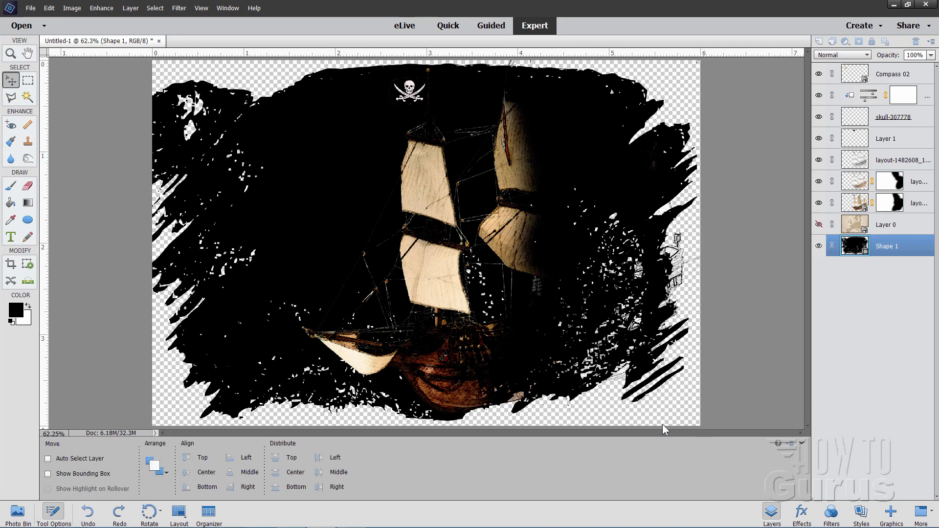
- Show the map layer again and clip it to the rough-edged shape beneath with a clipping mask
left_click(818, 225)
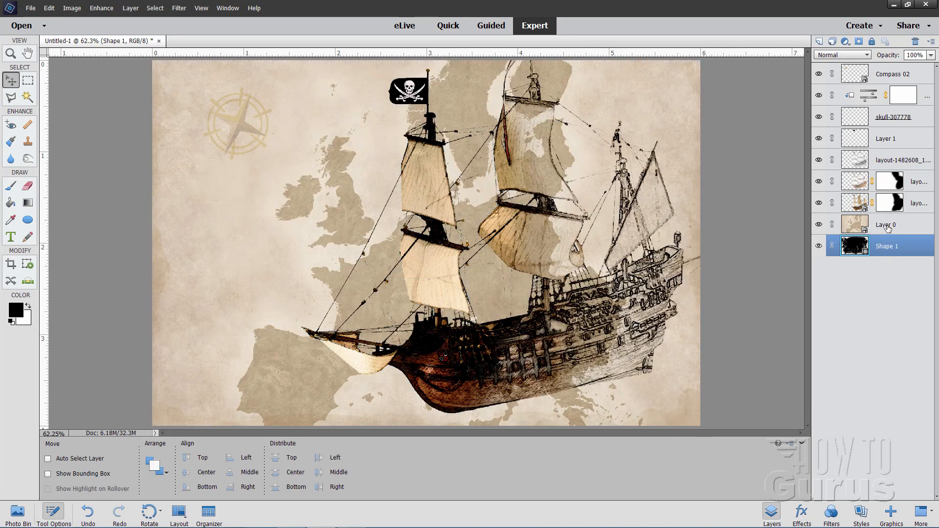
left_click(855, 225)
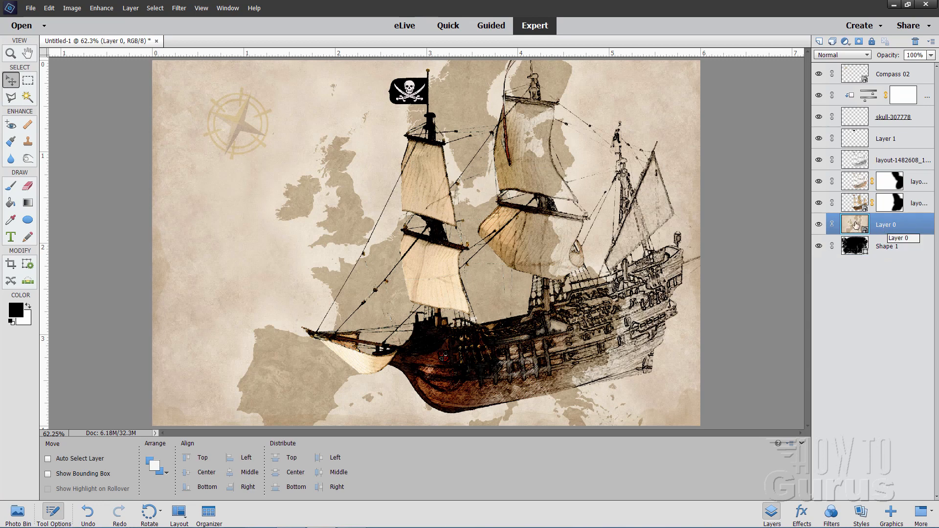
right_click(891, 225)
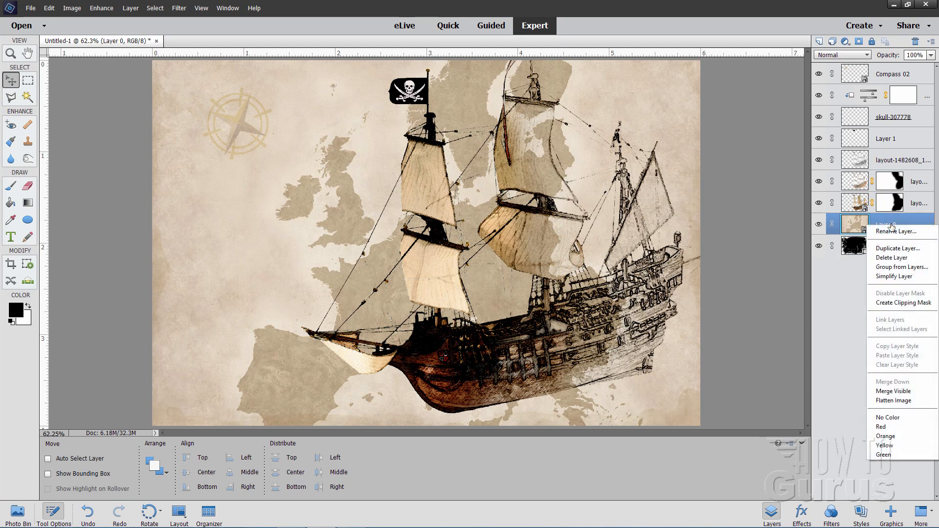
left_click(907, 303)
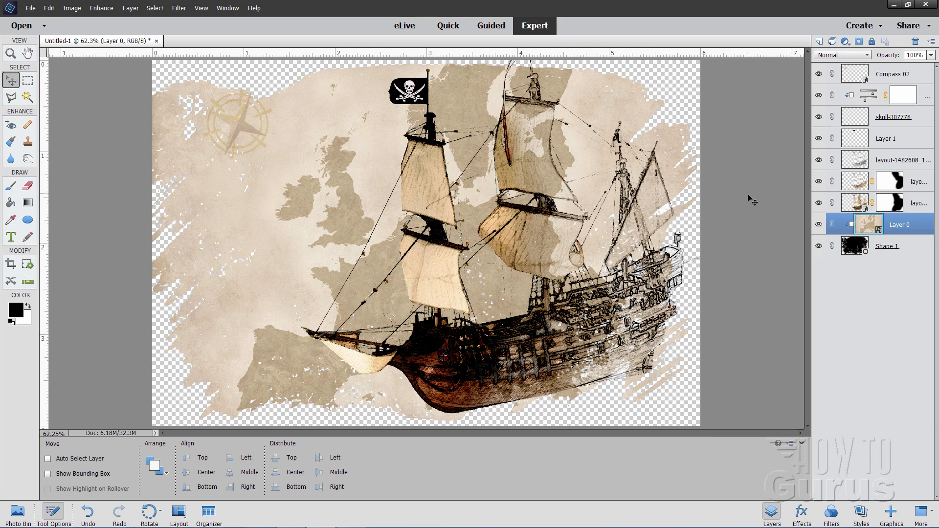
- Find the dark brown texture in the Backgrounds library and add it to the image as the new background
left_click(891, 512)
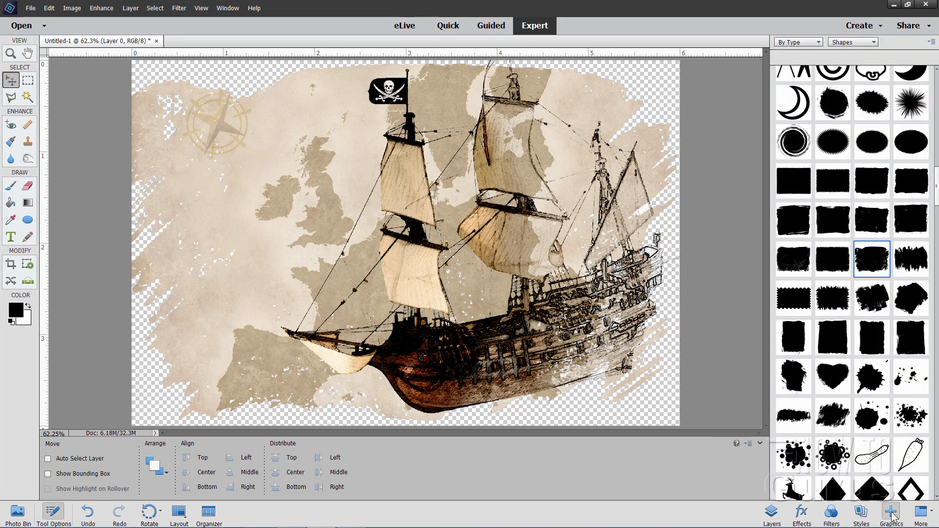
left_click(842, 43)
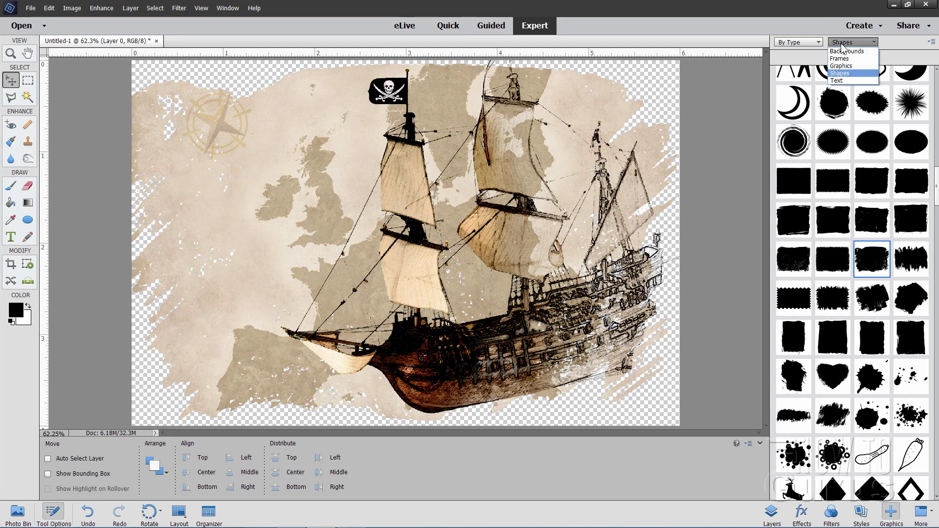
left_click(845, 52)
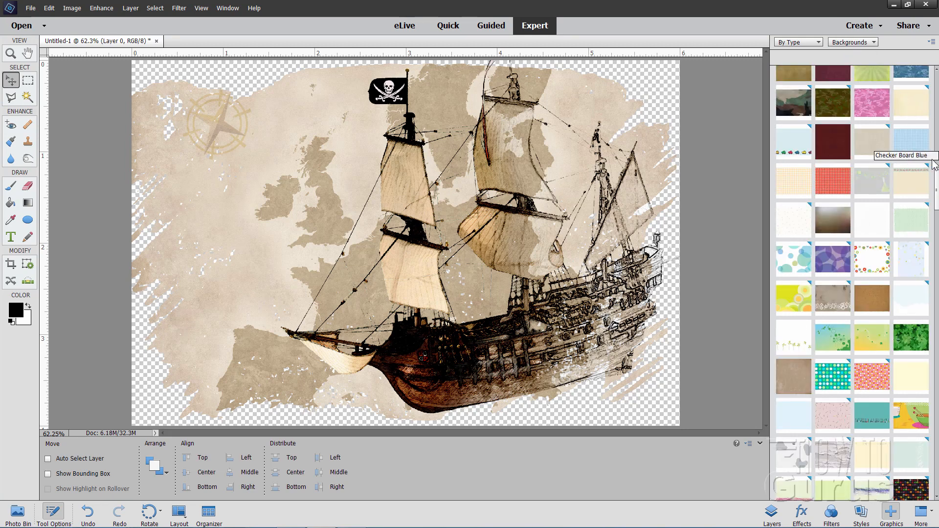
left_click_drag(936, 186, 937, 165)
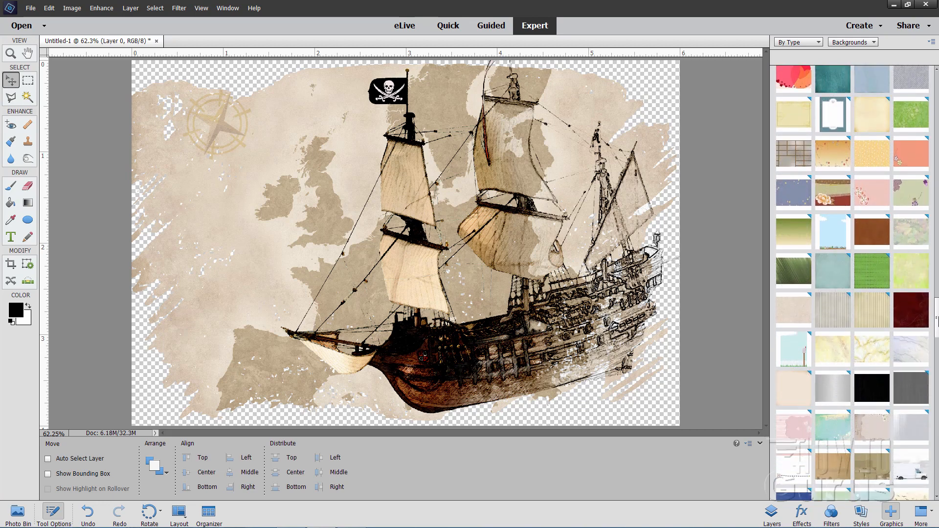
left_click_drag(937, 319, 936, 330)
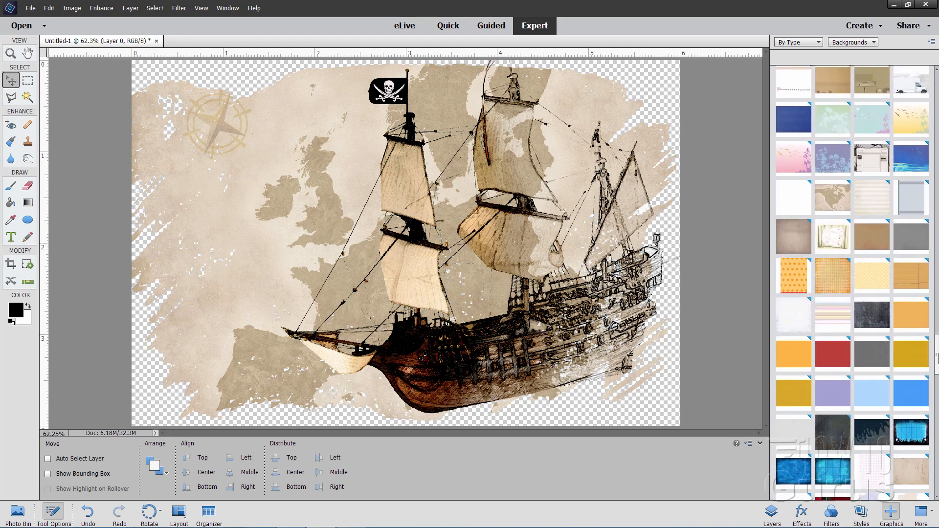
left_click_drag(937, 384, 938, 430)
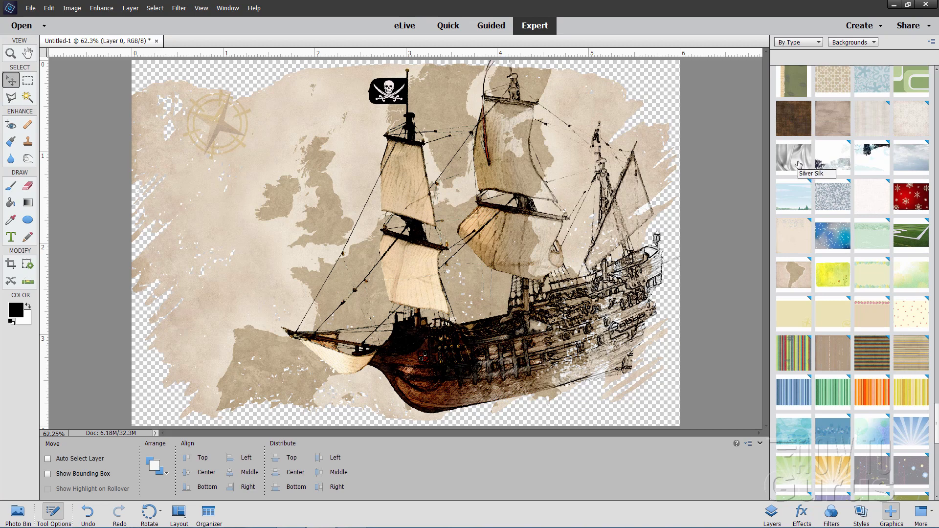
double_click(794, 124)
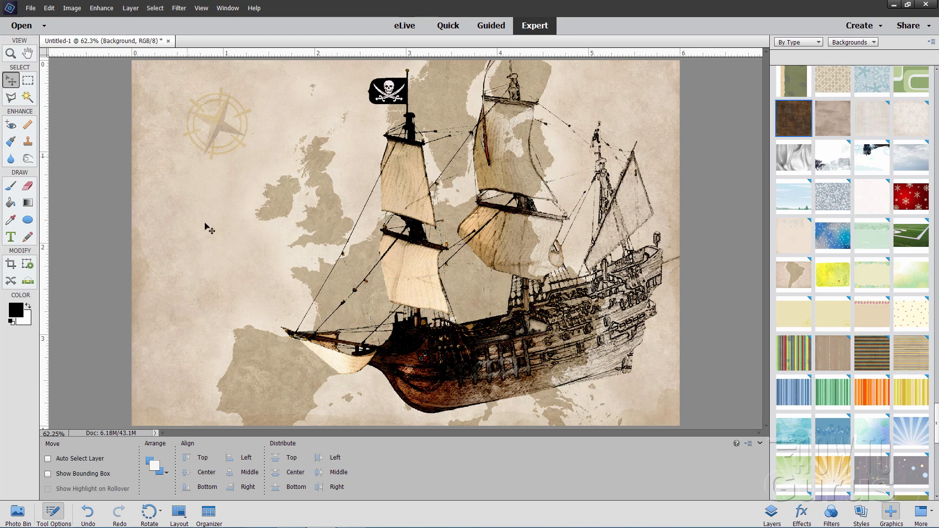
- Create a clipping mask from the map layer so it is clipped to the black shape over the brown texture
left_click(773, 513)
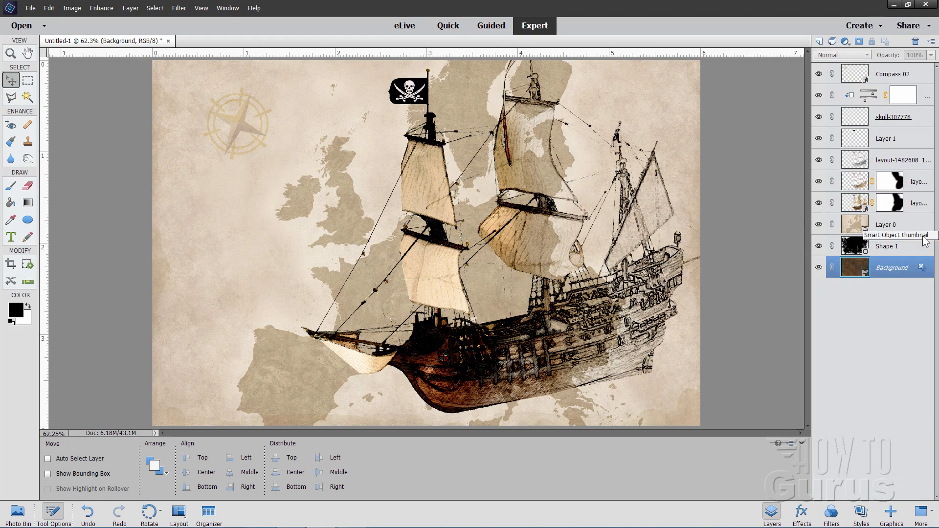
left_click(890, 223)
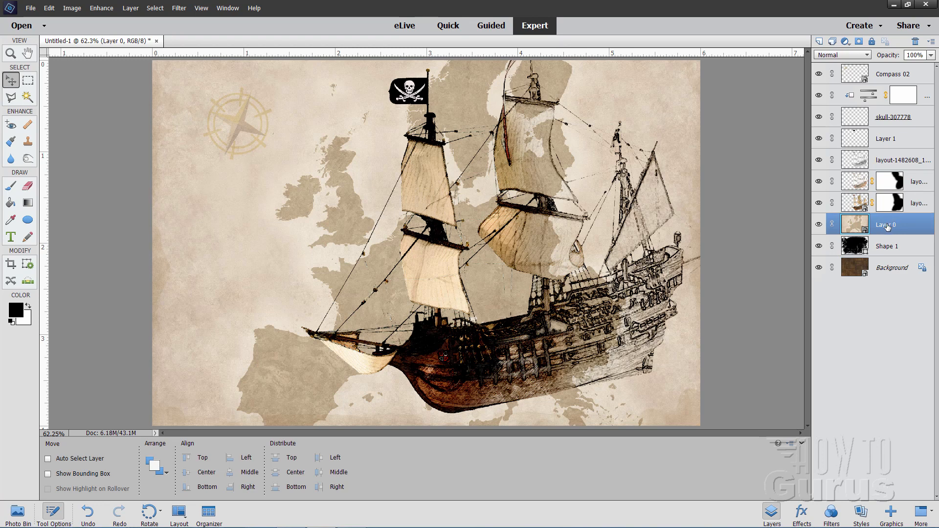
right_click(886, 226)
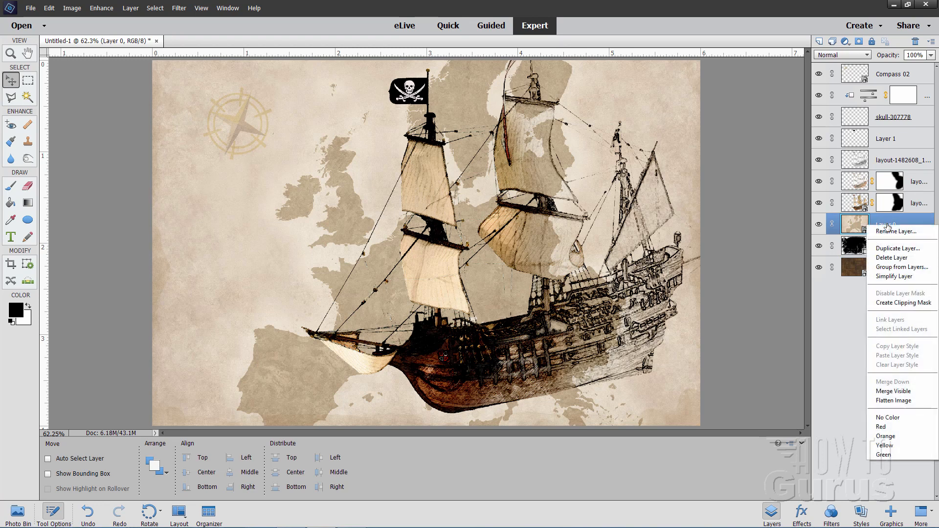
left_click(888, 304)
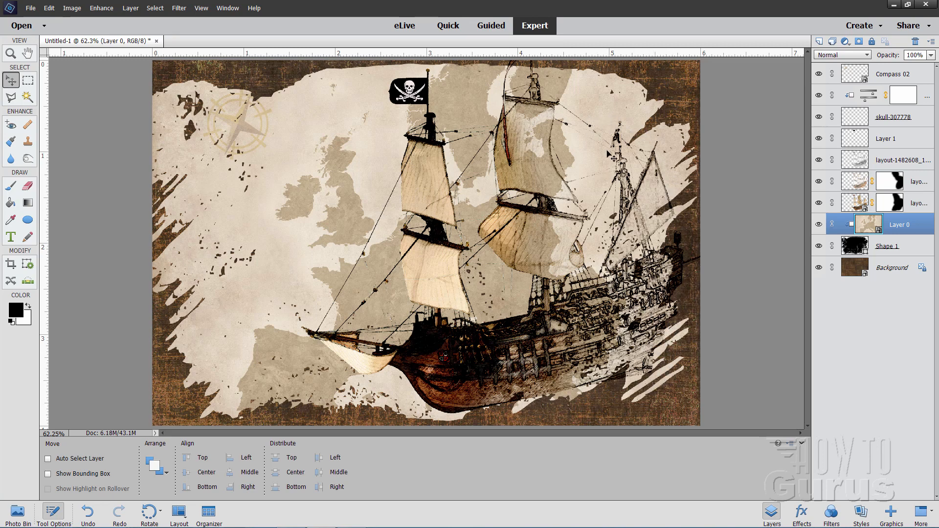
- Stretch the rough-edged shape beneath the map to about 104.6% width and 100.9% height and apply the transform
left_click(859, 245)
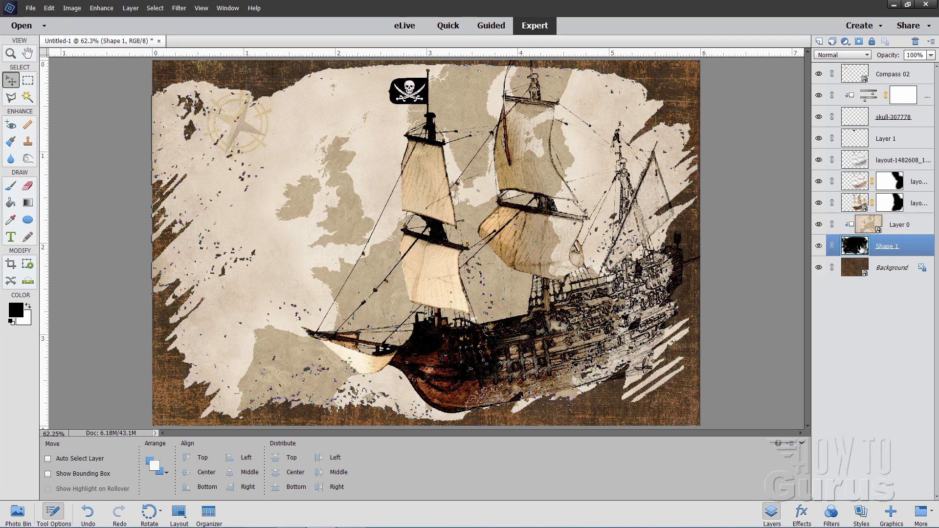
key("ctrl+t")
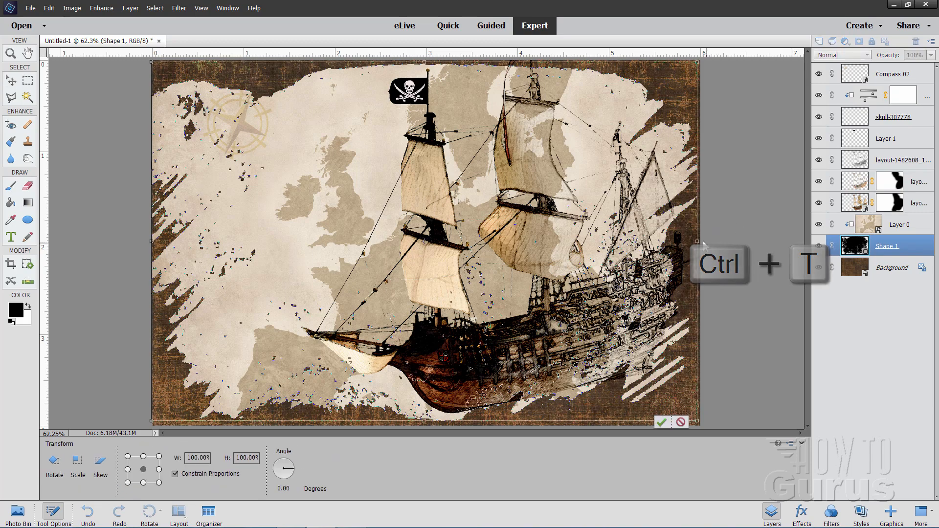
left_click_drag(697, 240, 722, 234)
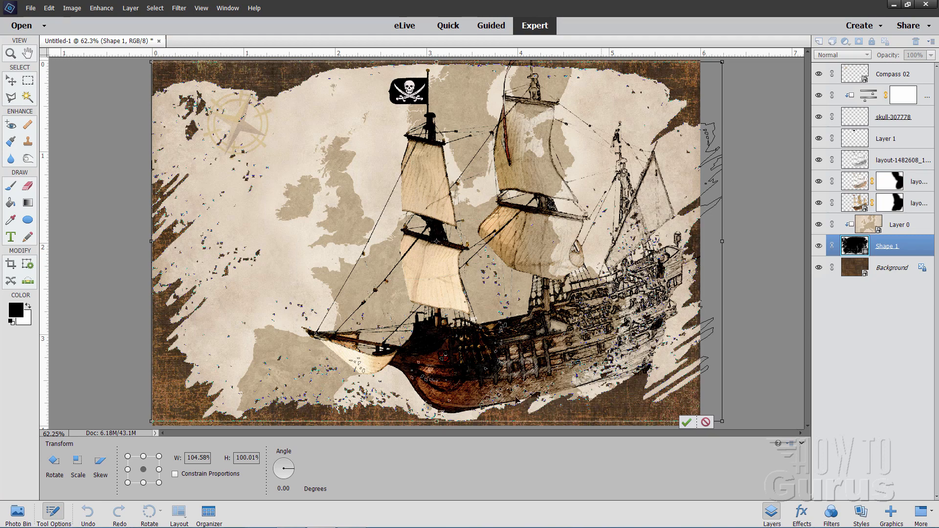
left_click_drag(437, 422, 437, 425)
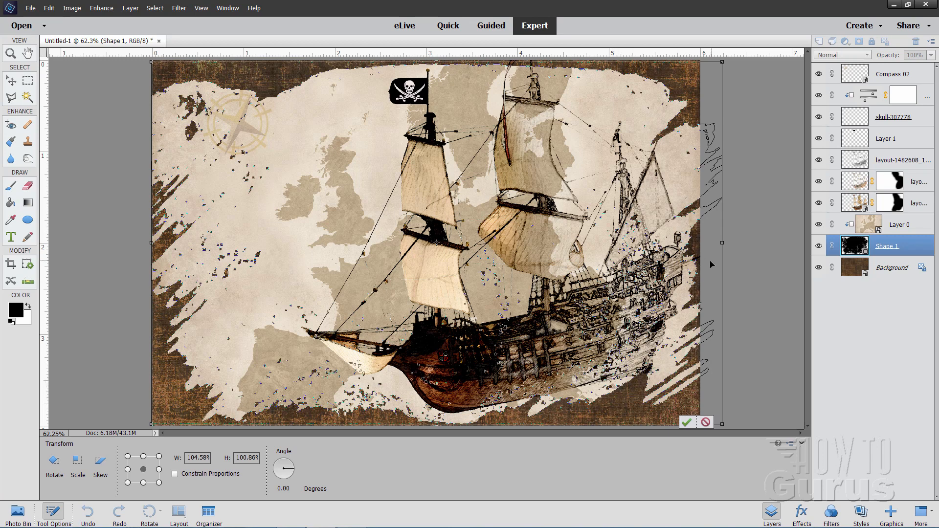
left_click(686, 422)
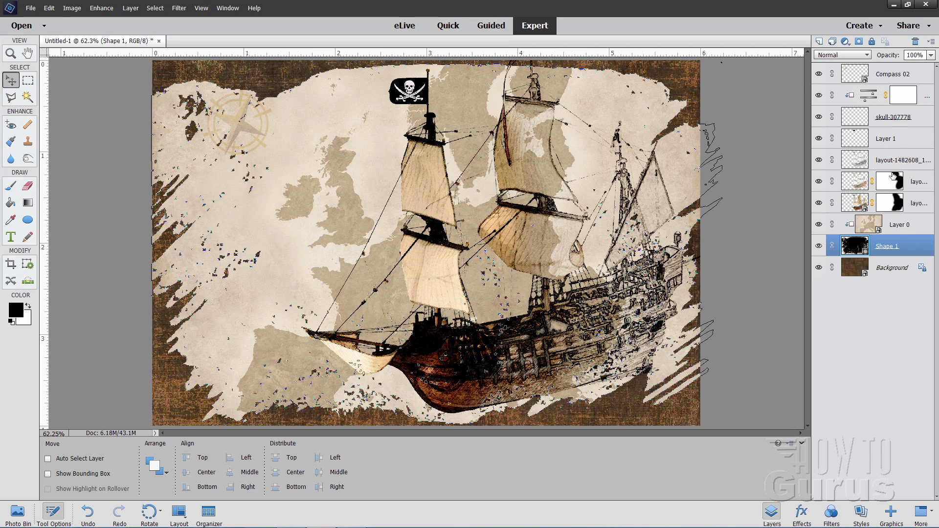
- Select all the ship layers together with the flag, skull and its adjustment layer, and move them slightly up and left on the map
left_click(916, 204)
key("ctrl")
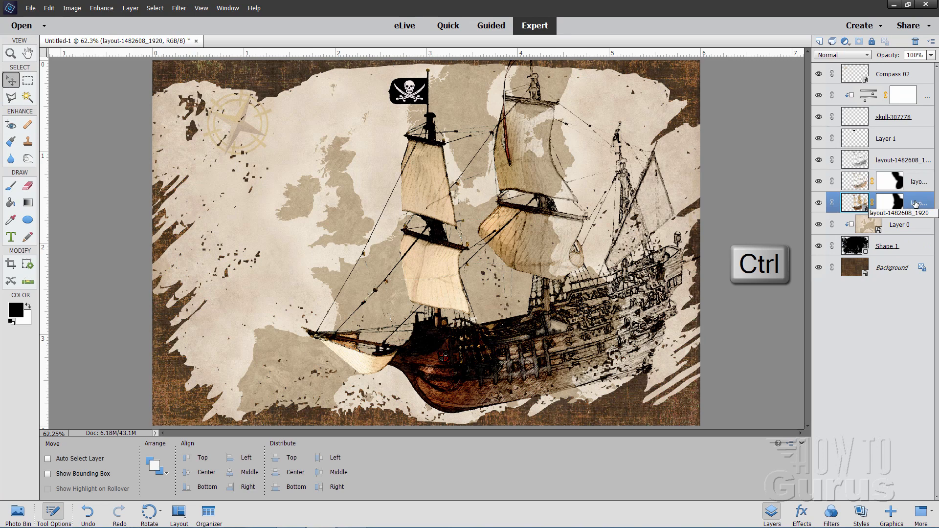
left_click(919, 182, "ctrl")
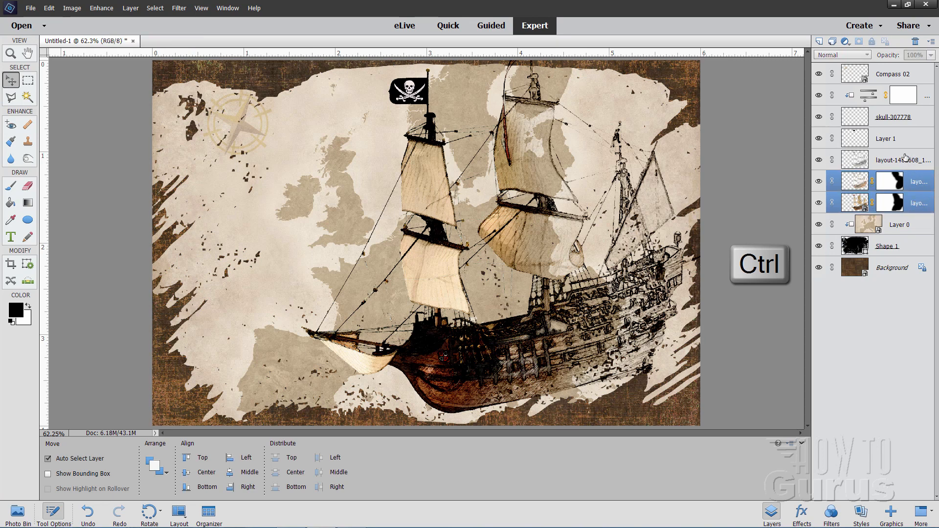
left_click(905, 157, "ctrl")
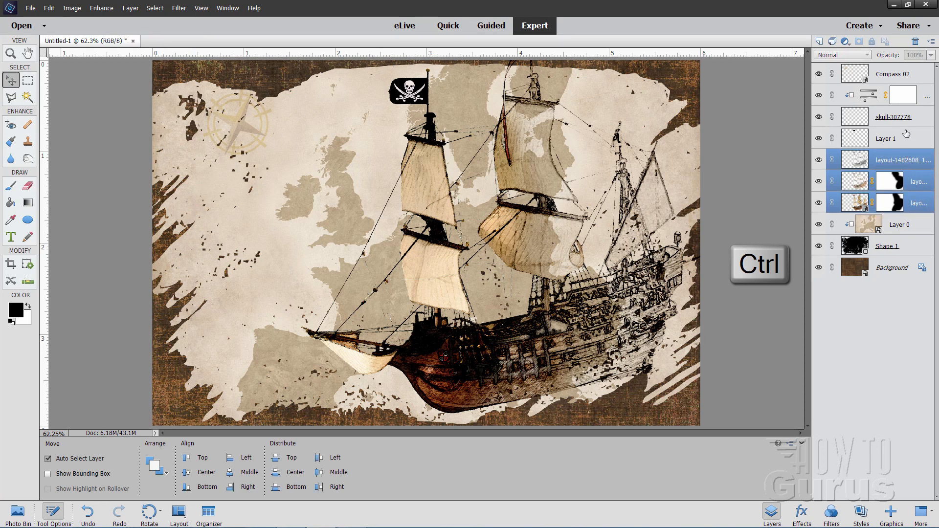
left_click(906, 135, "ctrl")
left_click(920, 117, "ctrl")
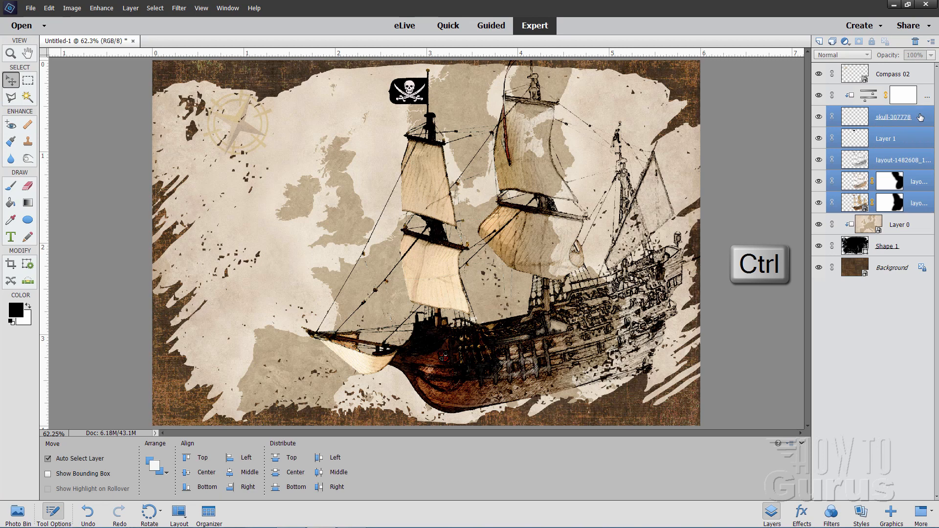
left_click(924, 95, "ctrl")
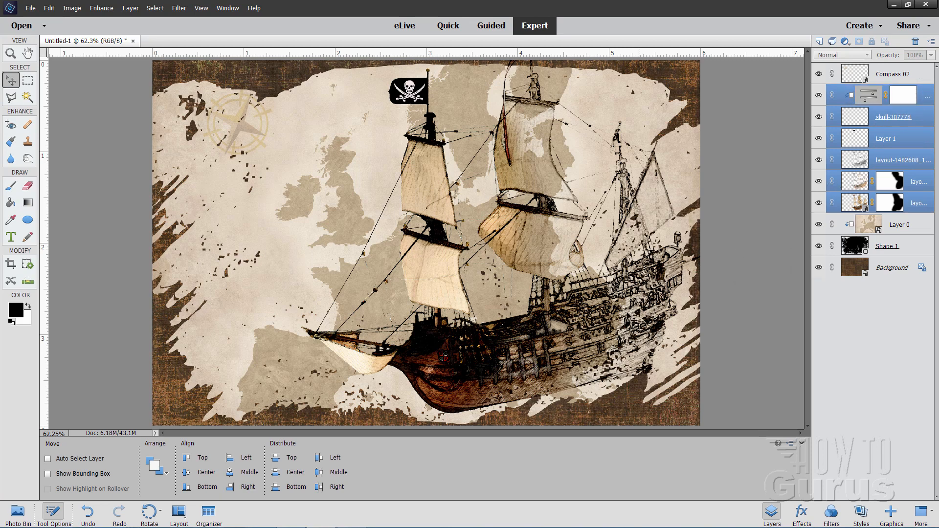
left_click_drag(590, 351, 597, 370)
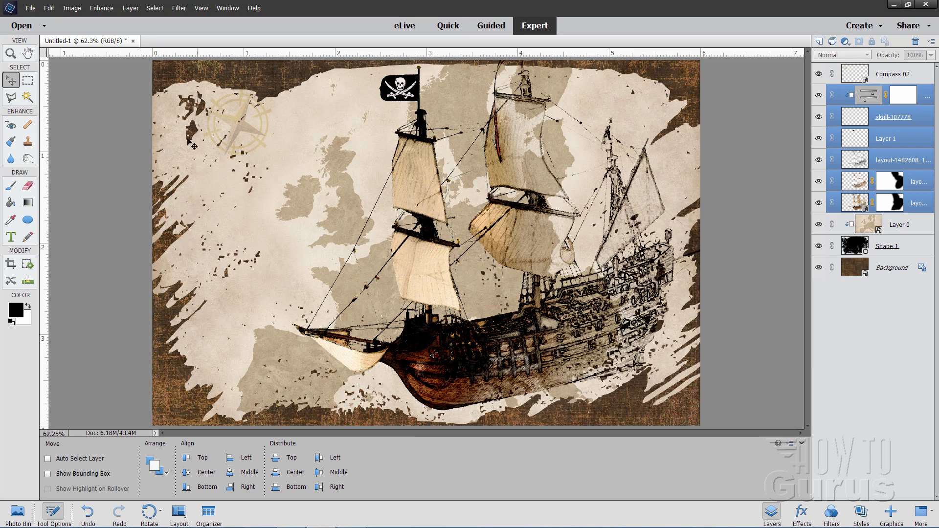
- Find the Large Gold Brad in the Graphics library and add it to the image above the map
left_click(922, 229)
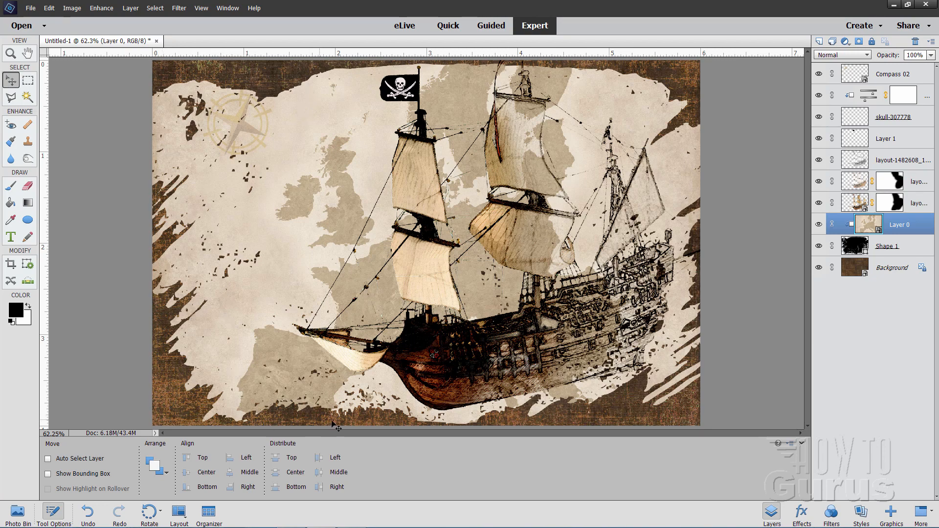
left_click(890, 511)
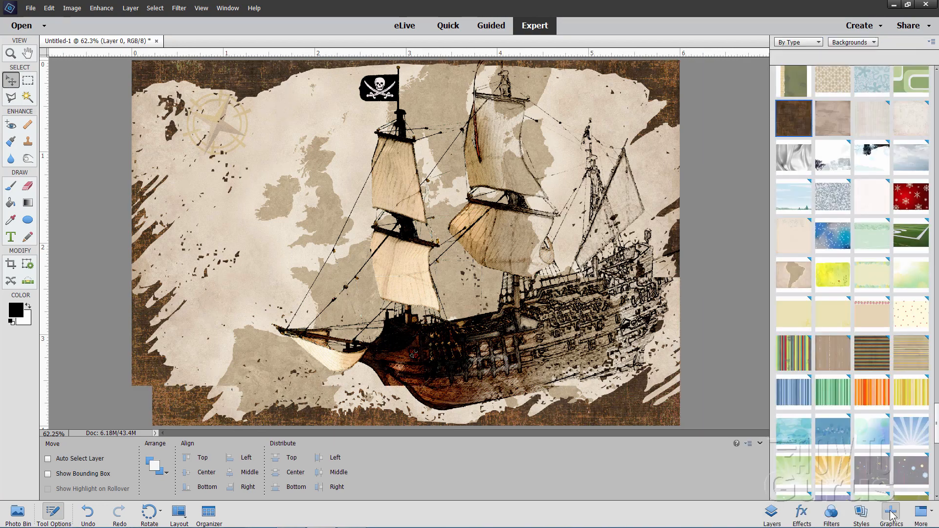
left_click(854, 43)
left_click(848, 72)
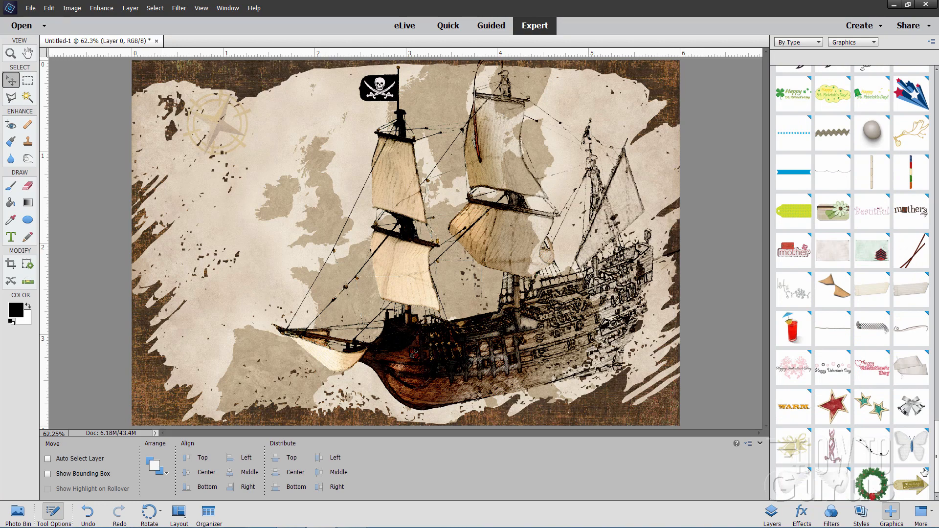
left_click_drag(937, 470, 935, 330)
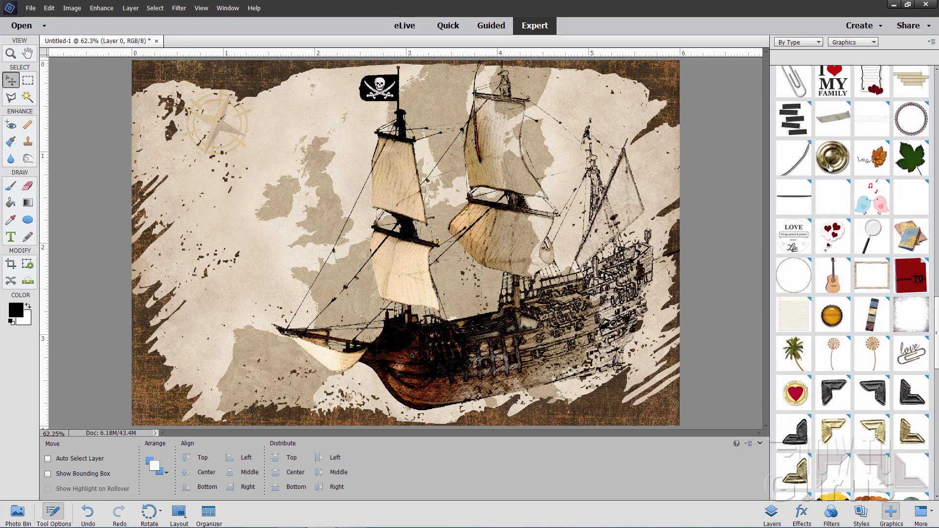
left_click(830, 167)
double_click(831, 165)
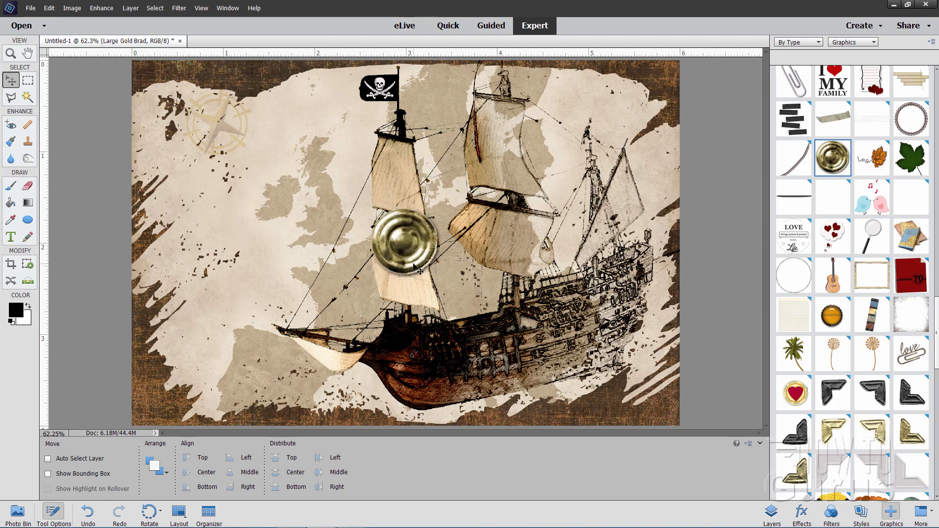
- Scale the gold brad down to about 43% and place it on the map's upper-left corner
left_click_drag(415, 265, 273, 204)
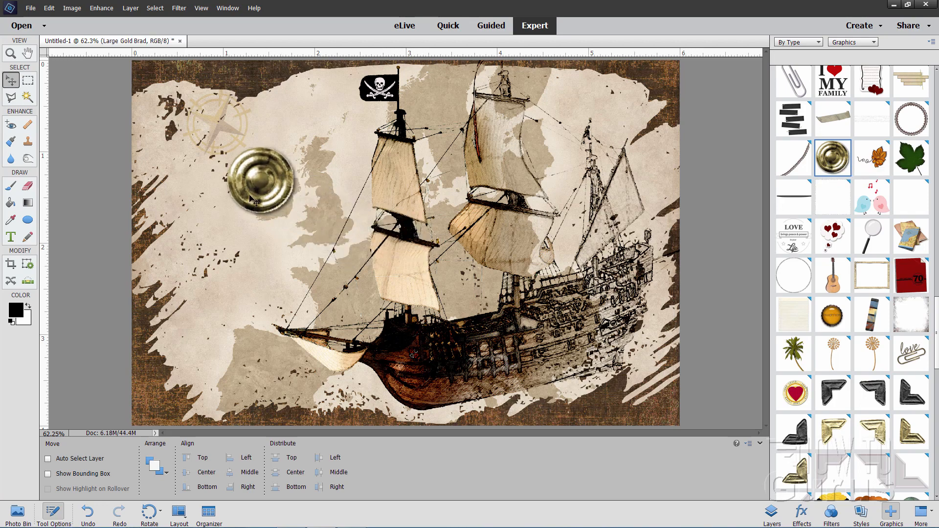
key("ctrl+t")
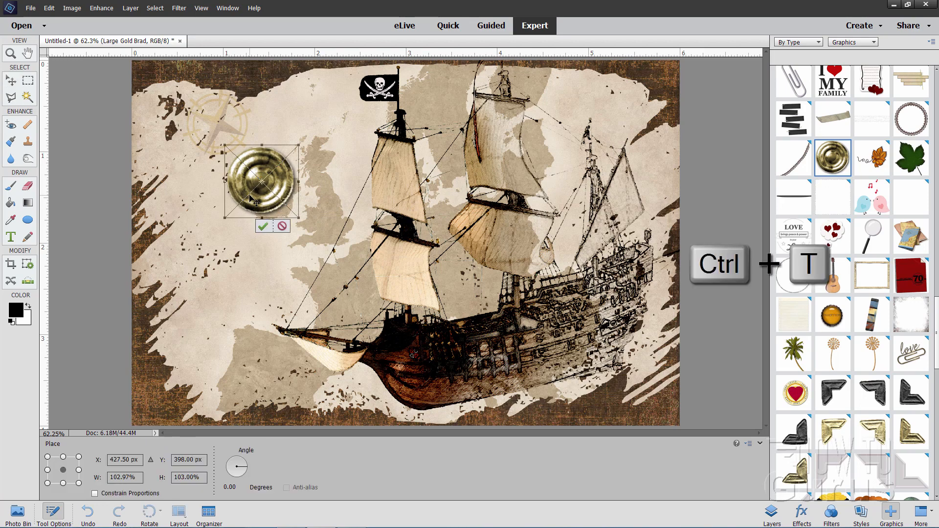
left_click_drag(298, 219, 174, 99)
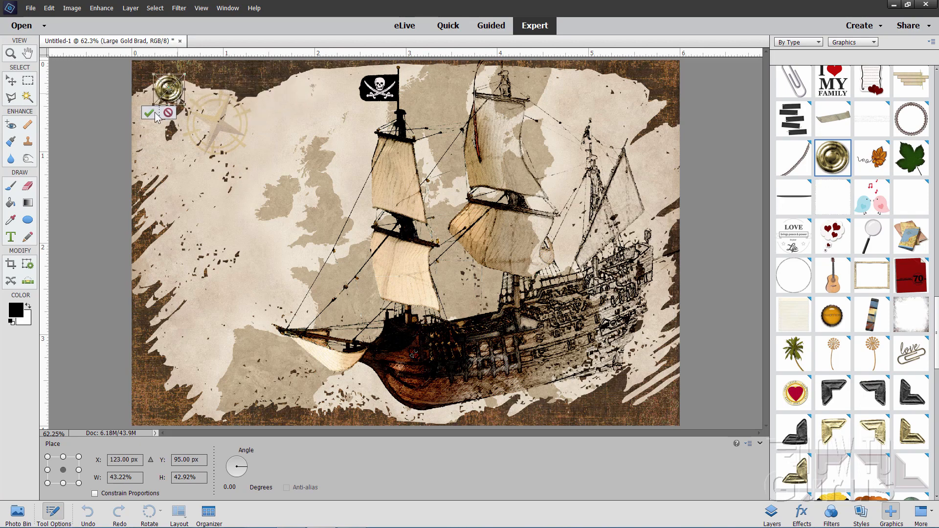
key("Return")
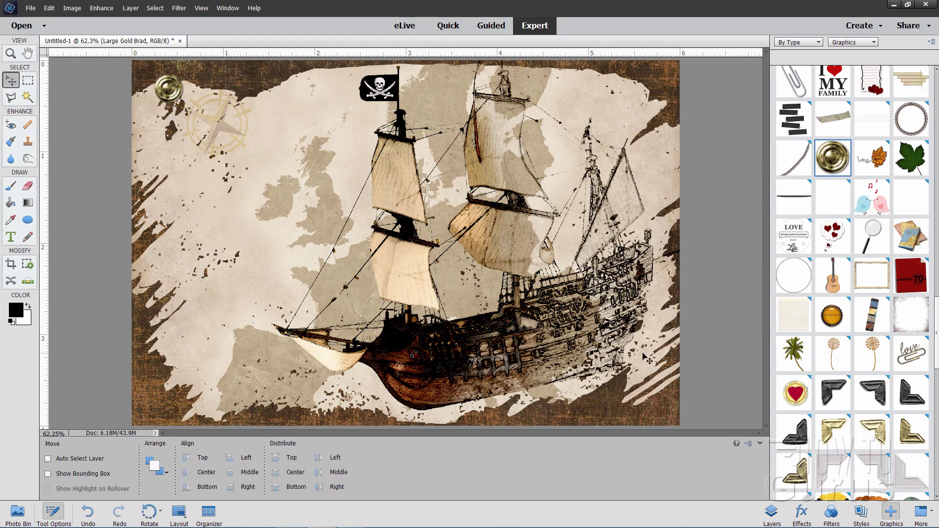
- Duplicate the gold brad three times and place the copies on the map's lower-left, lower-right and upper-right corners
left_click(772, 512)
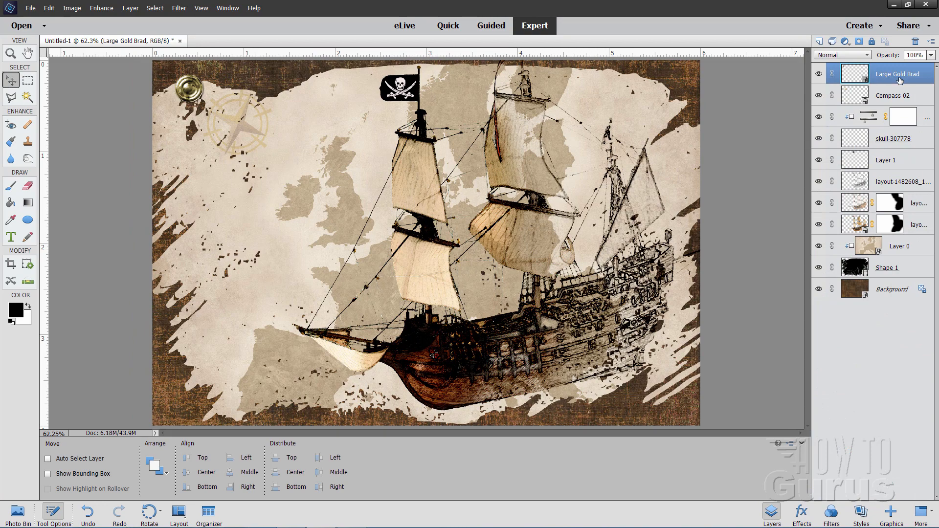
left_click_drag(879, 74, 819, 41)
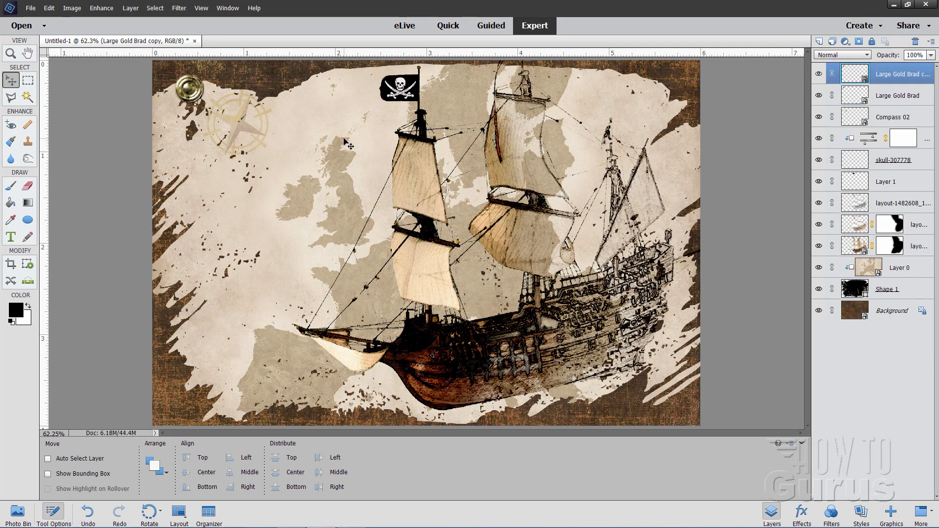
left_click_drag(185, 93, 212, 393)
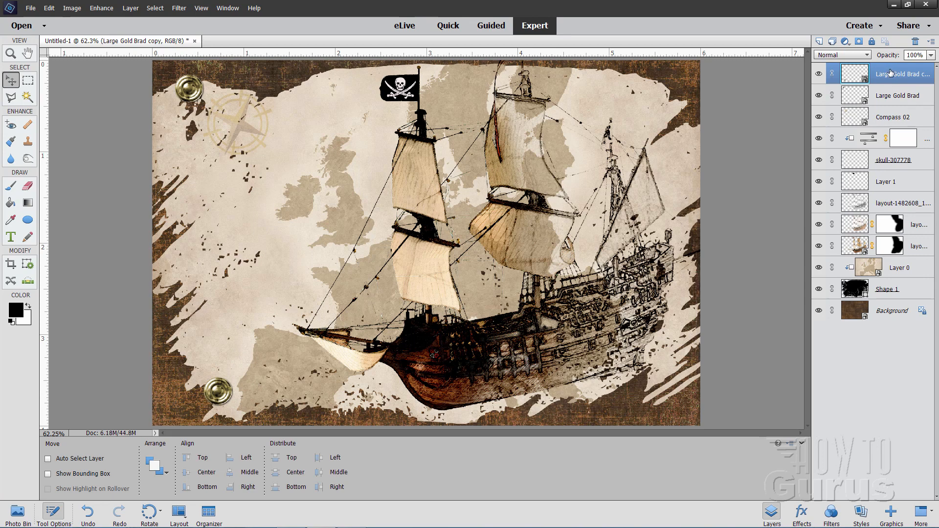
left_click_drag(890, 74, 819, 41)
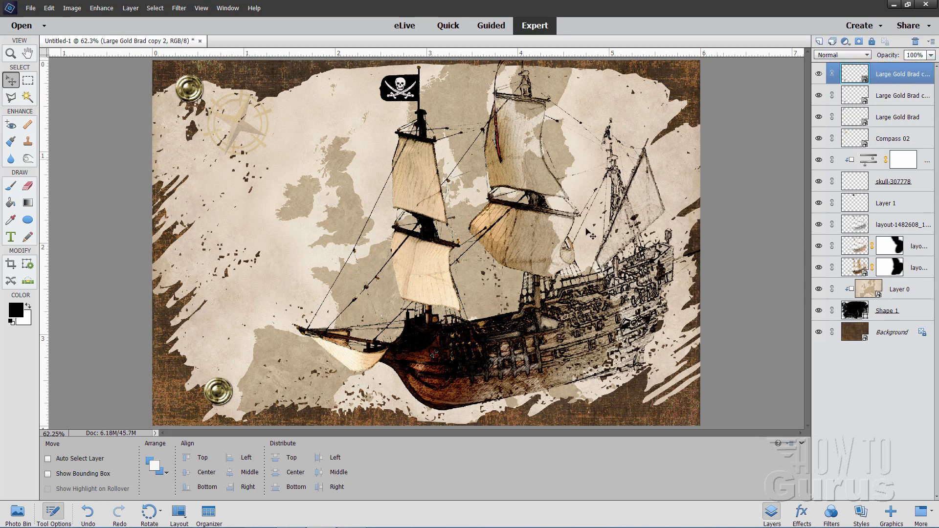
left_click_drag(231, 394, 688, 363)
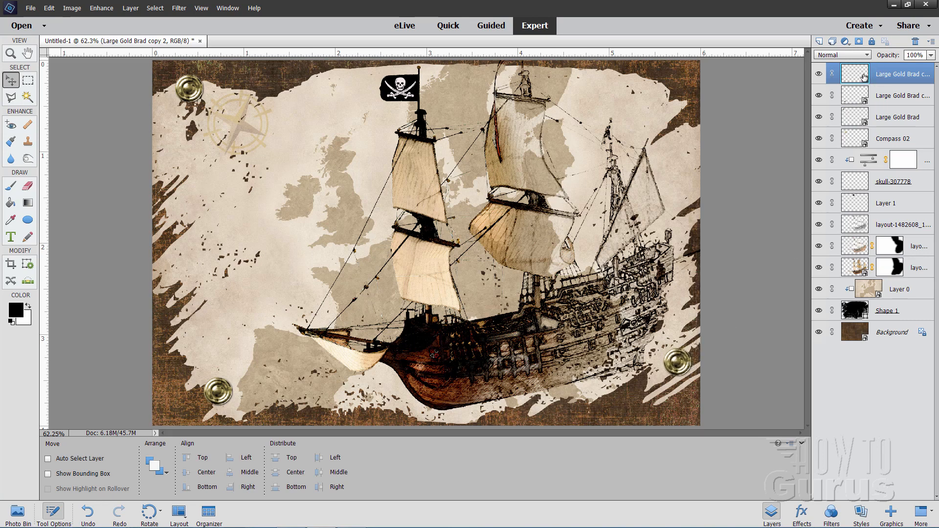
left_click_drag(864, 77, 819, 41)
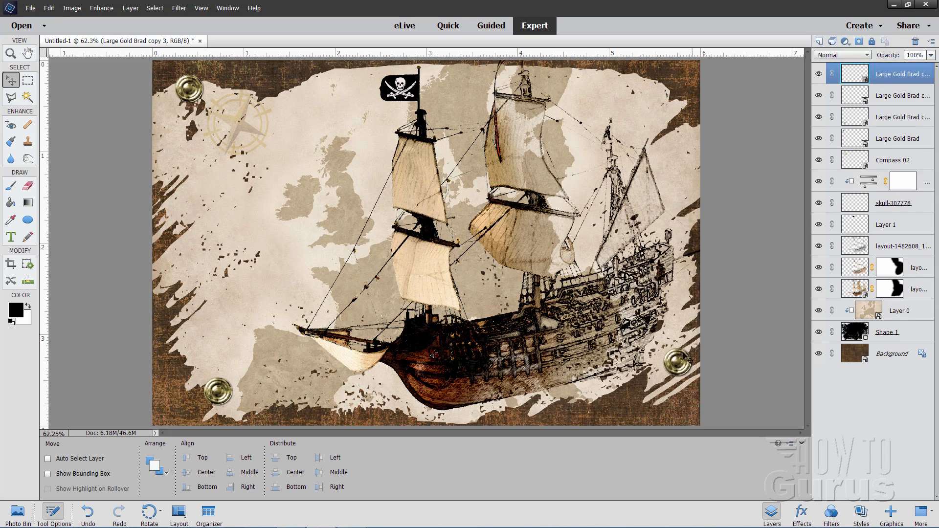
left_click_drag(689, 360, 661, 97)
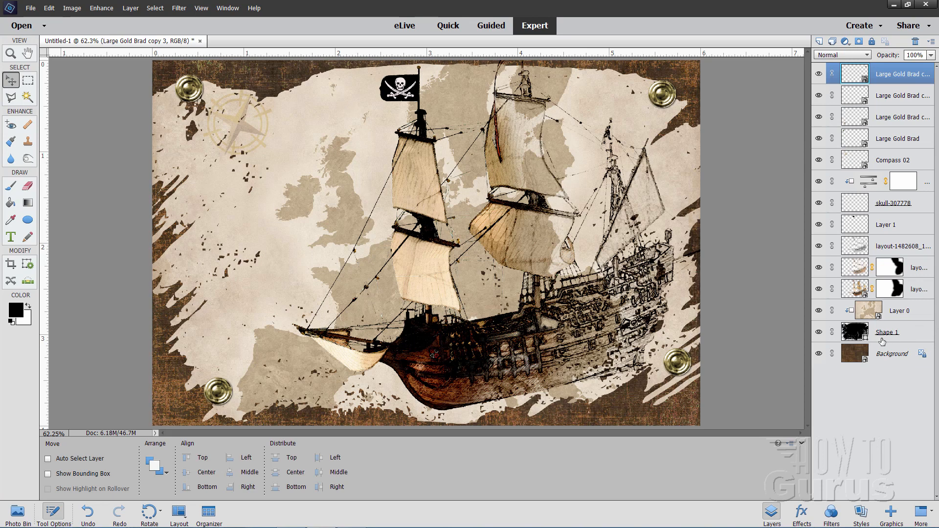
- Open the layer style settings of the torn-edge map shape layer Shape 1 and set the lighting angle to 130°
key("ctrl+z")
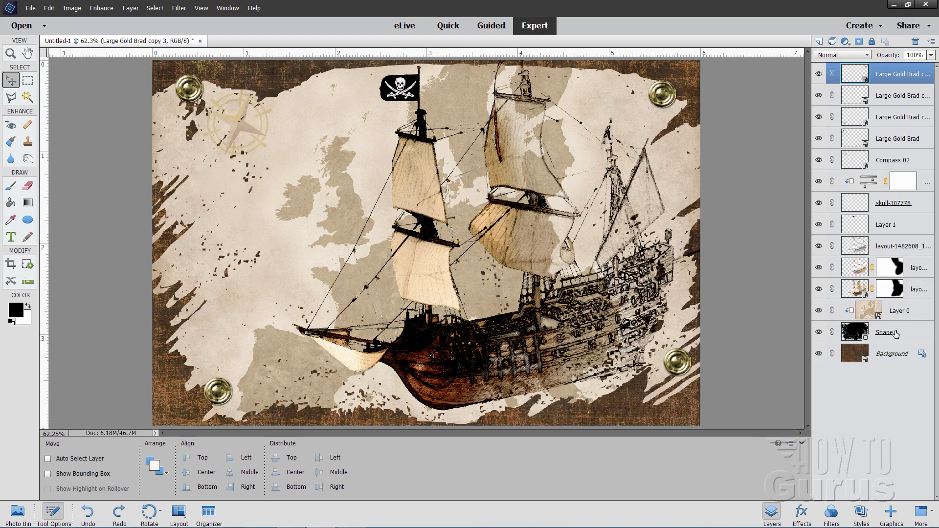
left_click(853, 336, "ctrl")
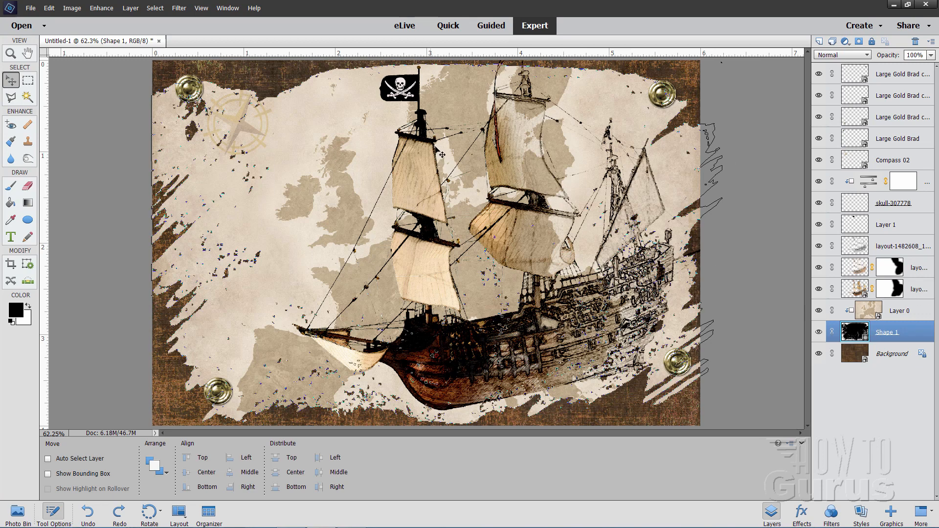
left_click(130, 9)
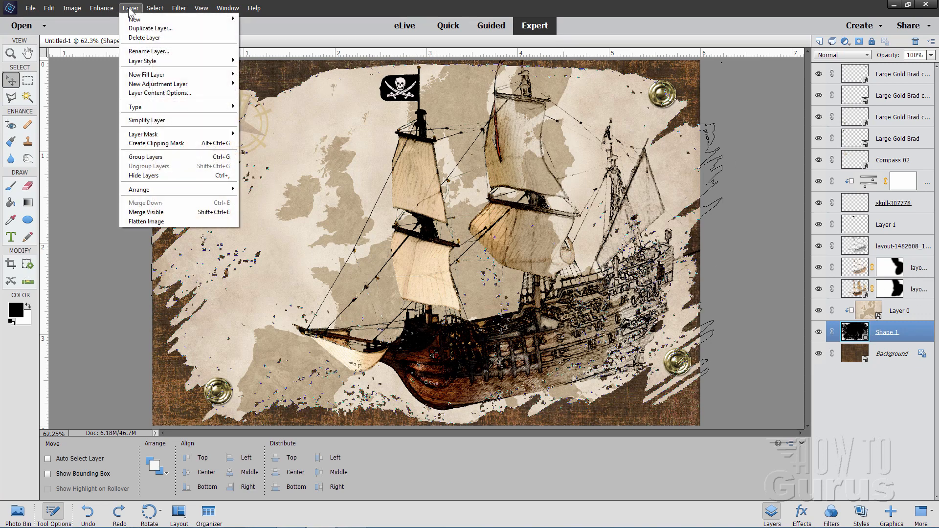
mouse_move(167, 64)
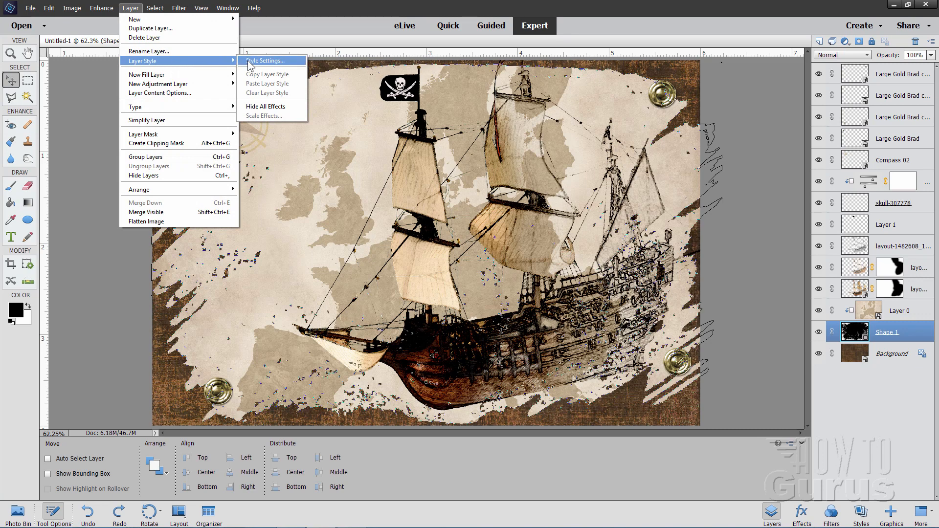
left_click(266, 61)
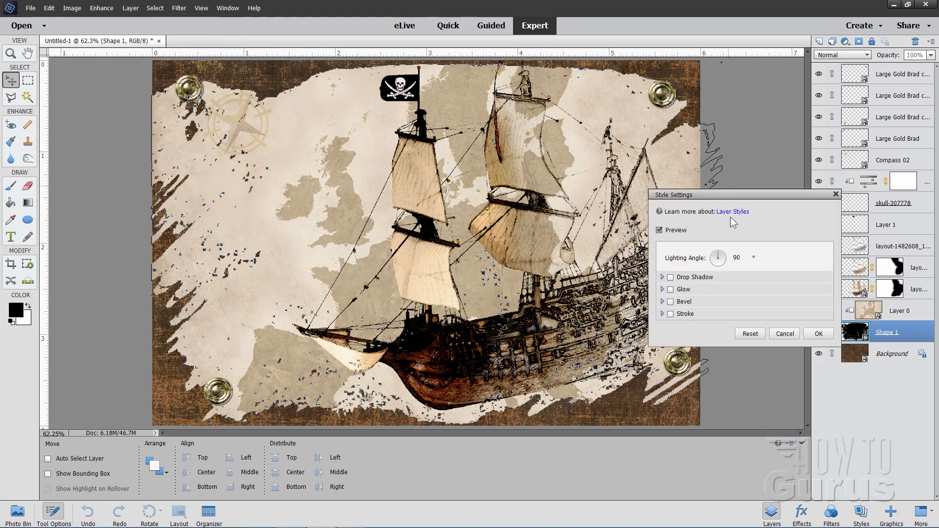
left_click(738, 257)
type("13")
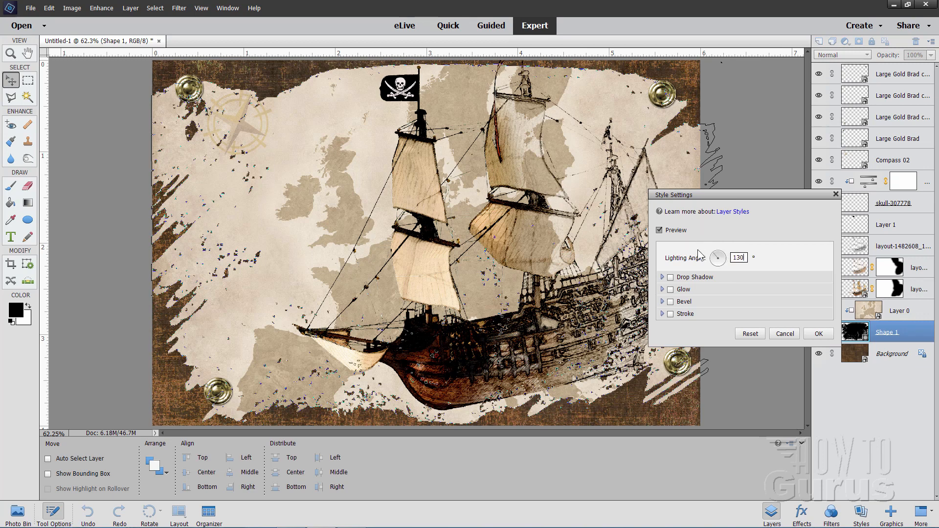
- Add a drop shadow to the torn map shape with size 3 px, distance 7 px and opacity 60%
left_click(670, 277)
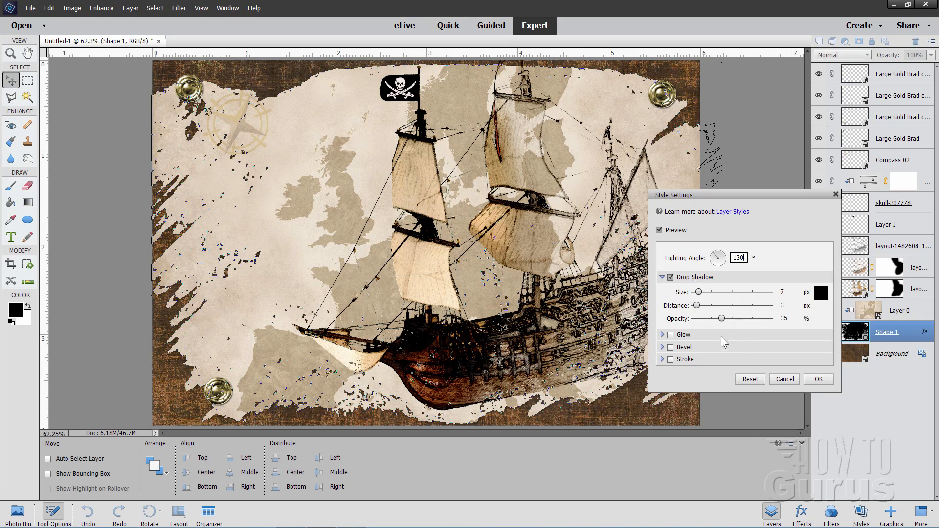
left_click_drag(722, 322, 760, 317)
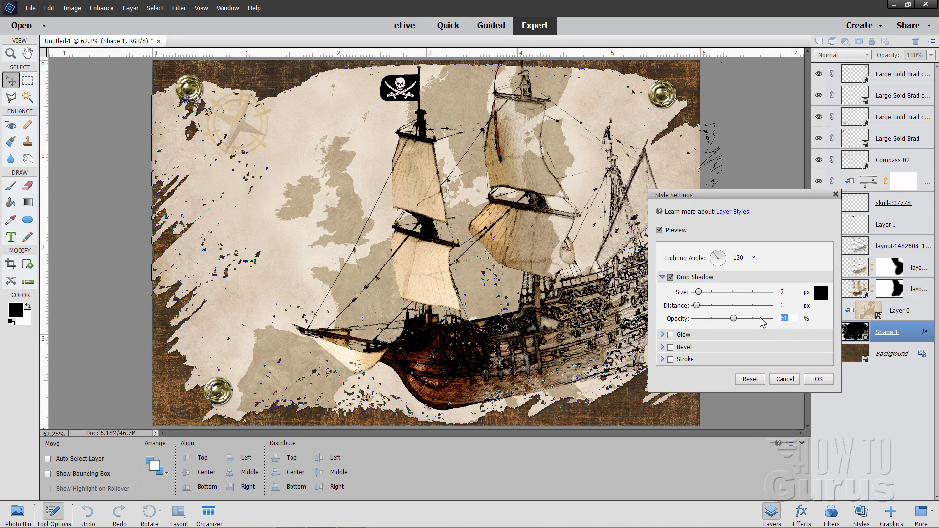
type("60")
left_click_drag(698, 292, 683, 298)
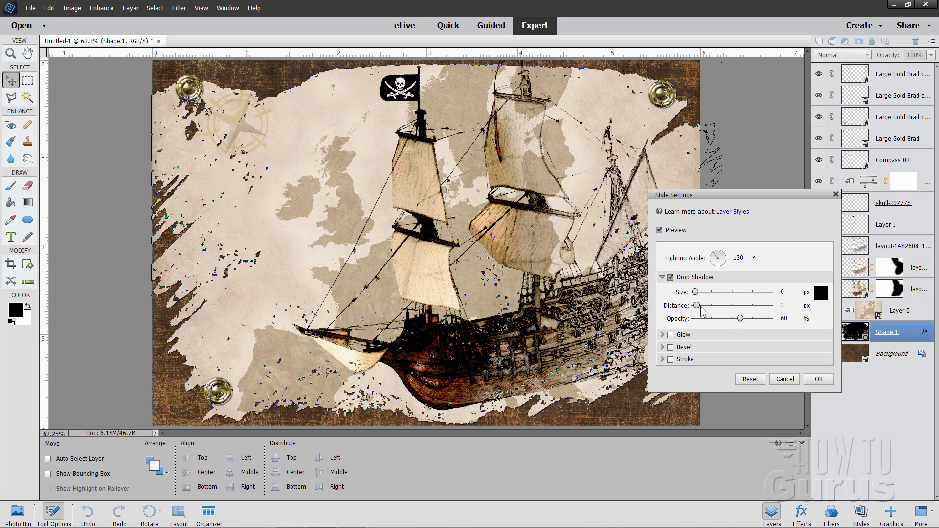
mouse_move(697, 307)
left_mouse_down()
mouse_move(714, 306)
mouse_move(701, 313)
left_mouse_up()
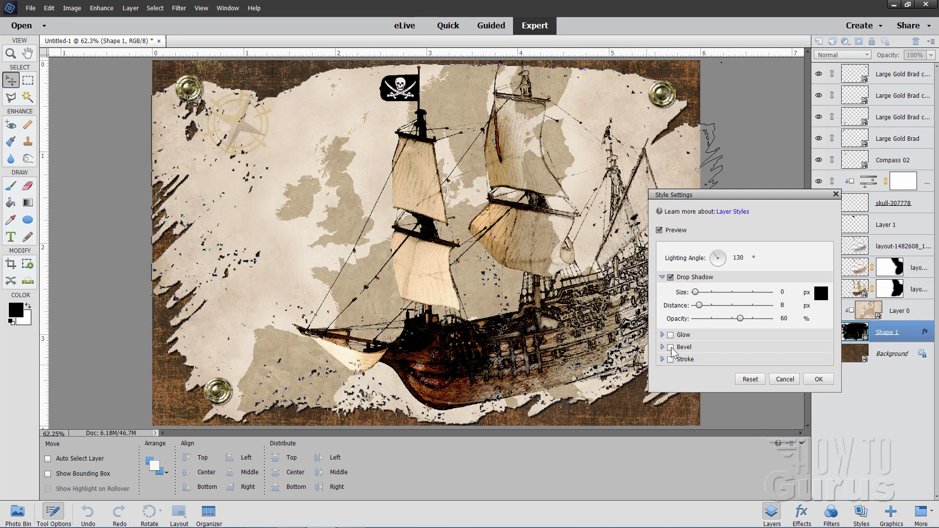
left_click(785, 305)
left_click(786, 292)
- Compare the map edges with the style preview off and on, and apply the drop shadow
left_click(660, 231)
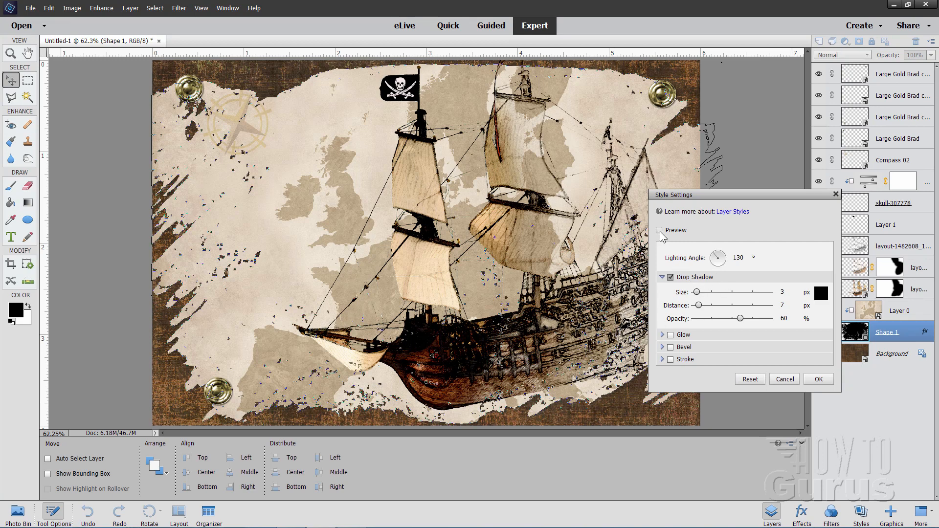
left_click(660, 232)
left_click(660, 232)
left_click(660, 232)
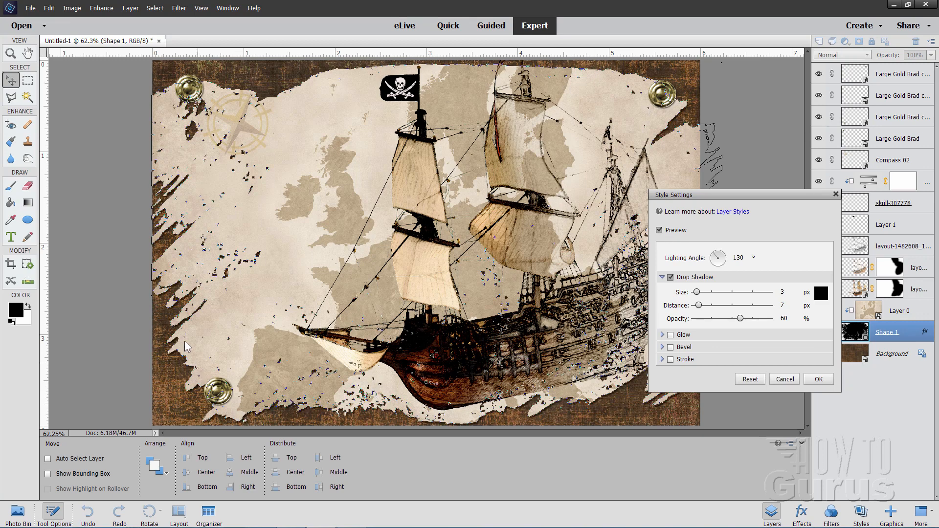
left_click(818, 379)
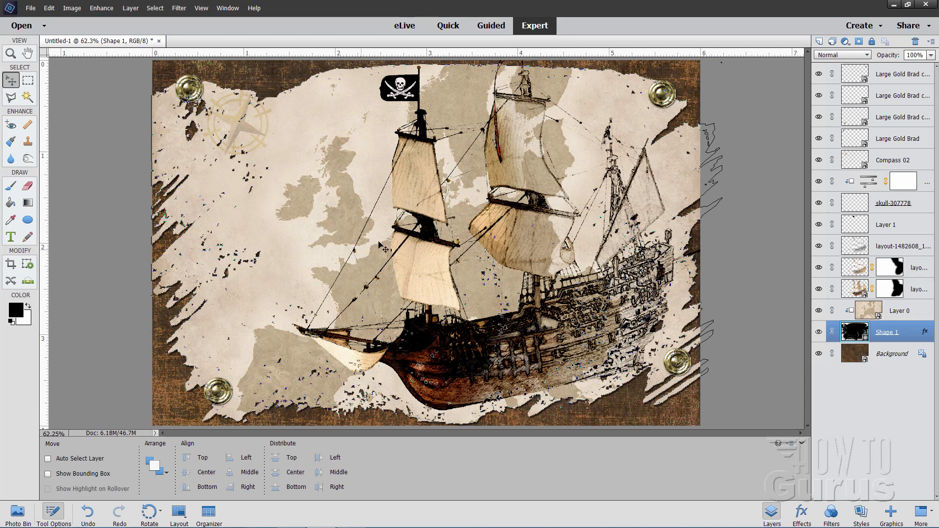
- Add the four-strand wavy line shape from the Shapes library above map layer Layer 0 and move it left of the ship's sails
left_click(916, 311)
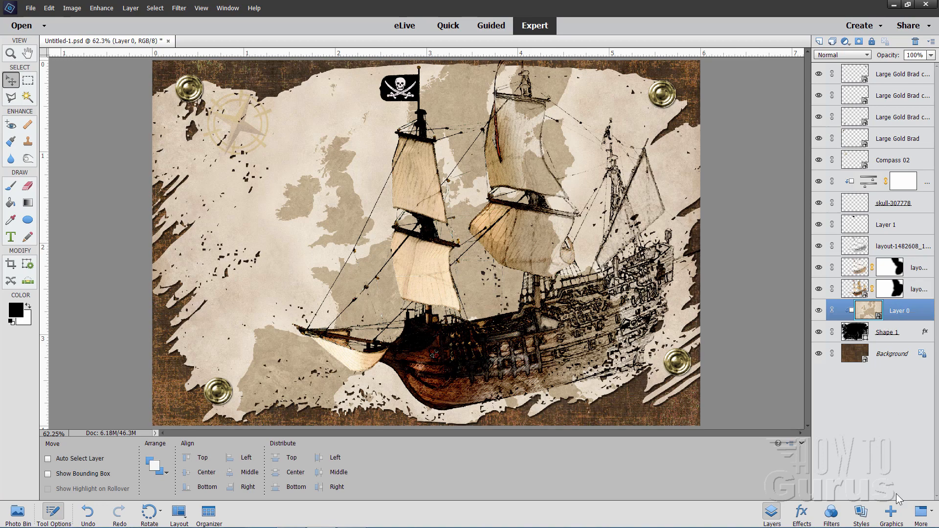
left_click(892, 513)
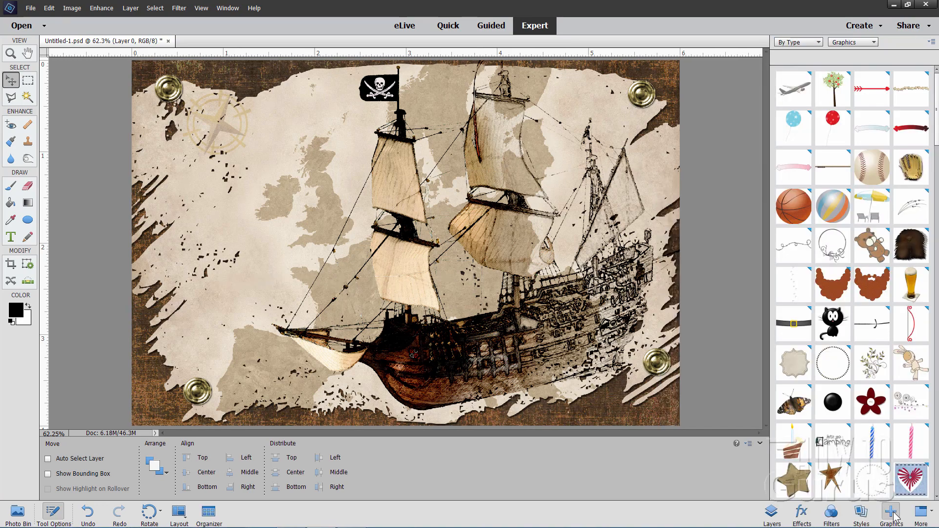
left_click(854, 42)
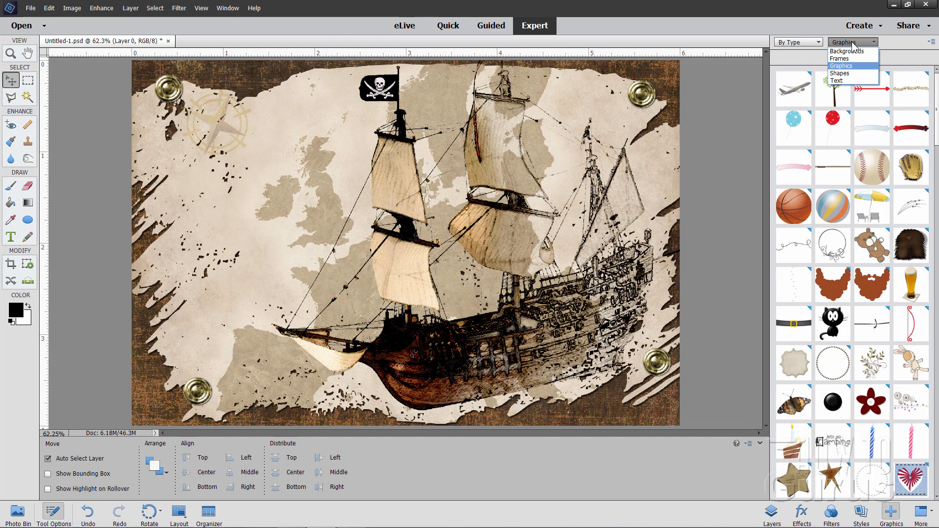
left_click(842, 74)
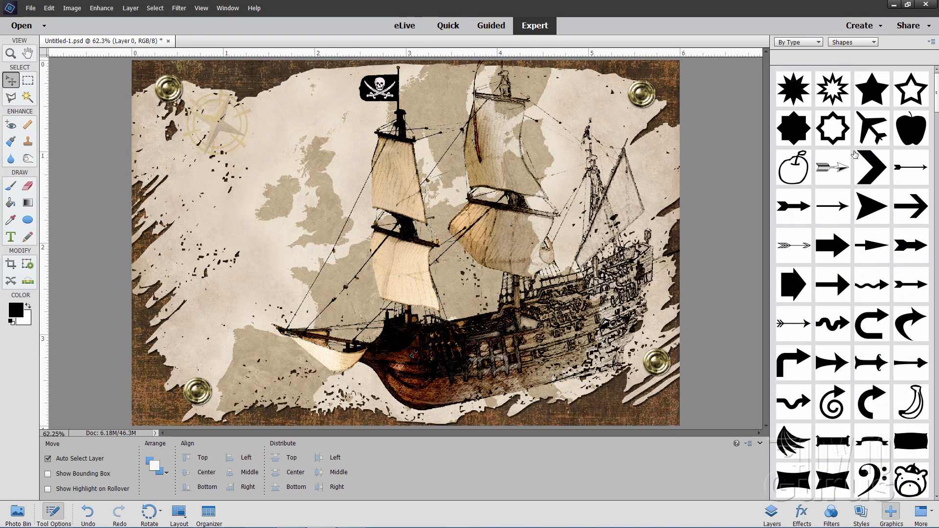
scroll(873, 141, "down", 4)
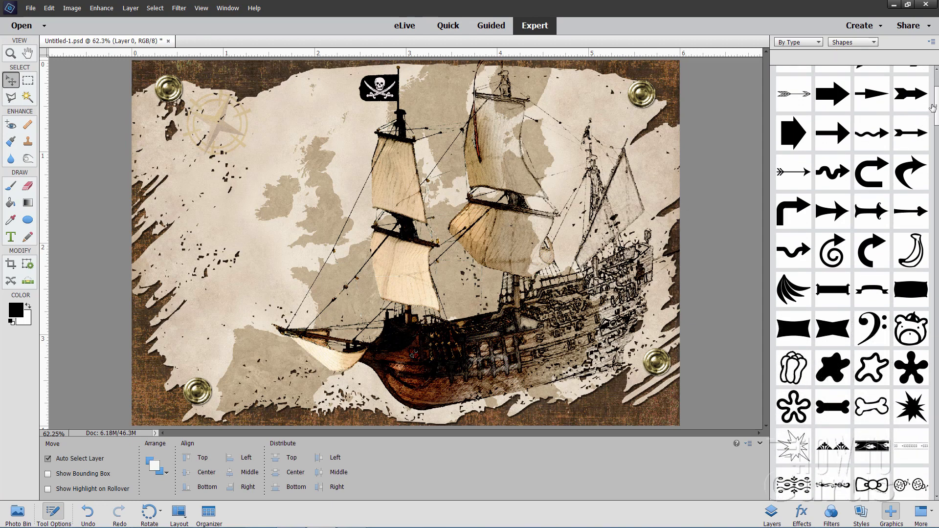
left_click_drag(936, 107, 936, 414)
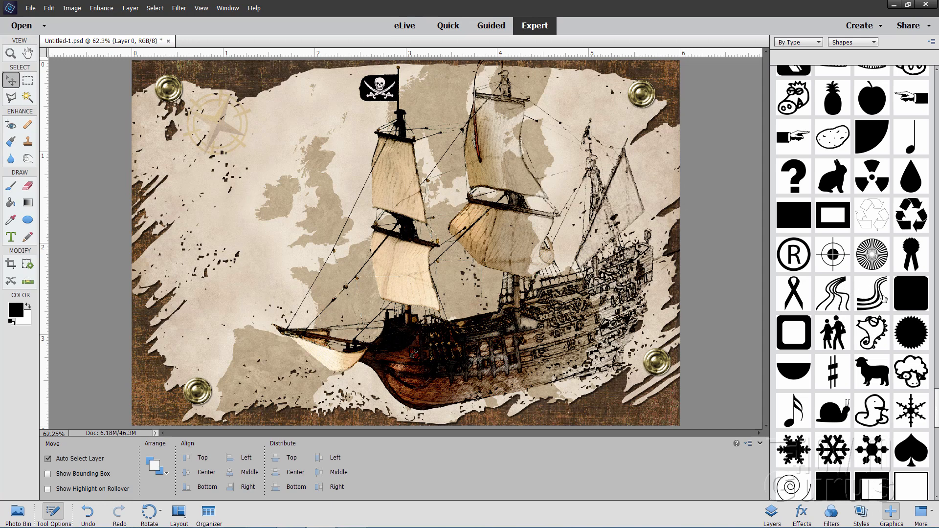
double_click(829, 299)
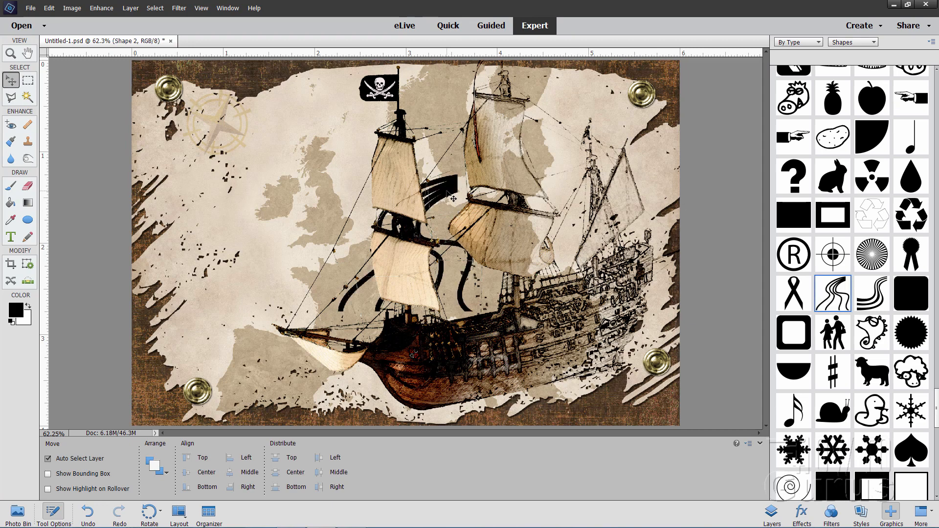
mouse_move(452, 192)
left_mouse_down()
mouse_move(338, 191)
mouse_move(295, 166)
left_mouse_up()
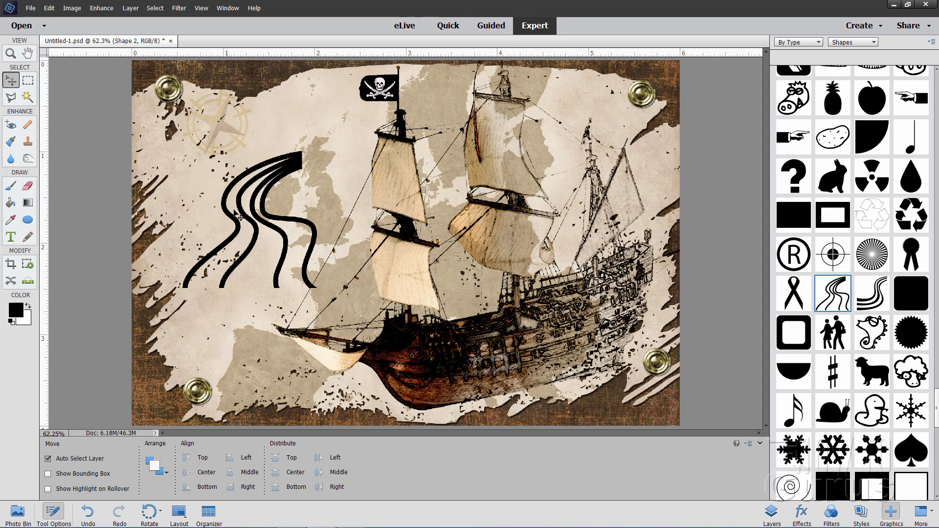
- Simplify the wavy line layer Shape 2 into regular pixels
left_click(771, 514)
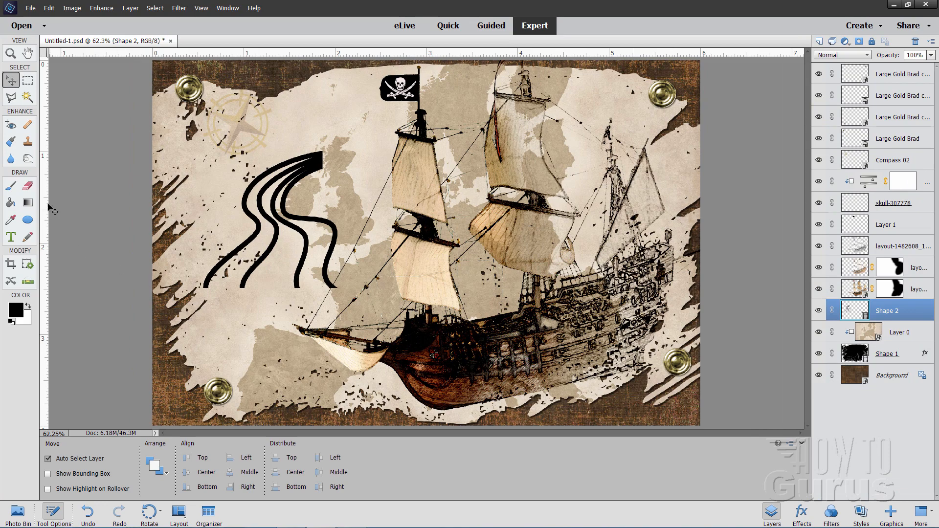
left_click(11, 54)
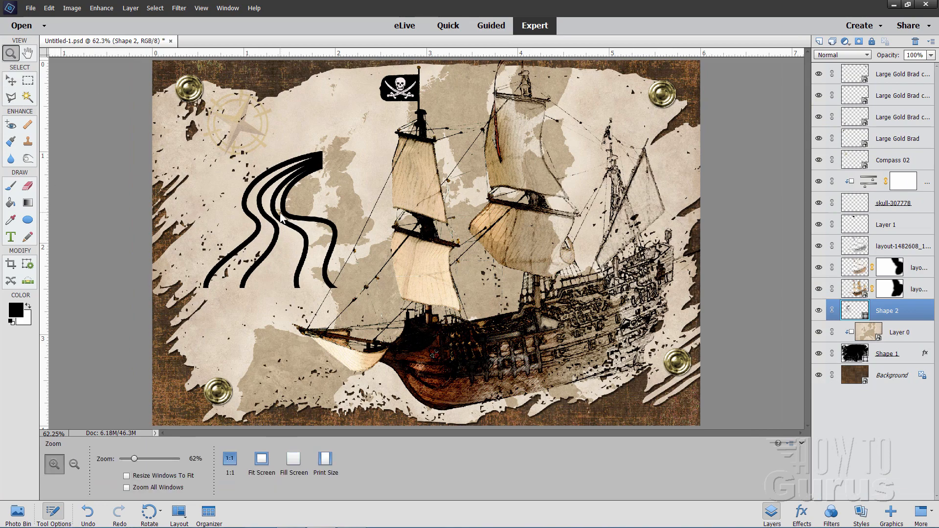
left_click(280, 217)
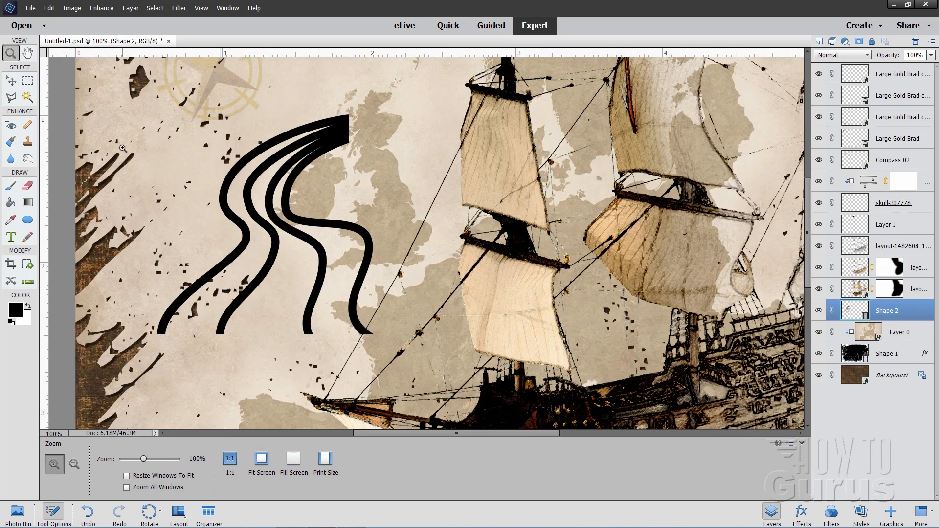
left_click(11, 80)
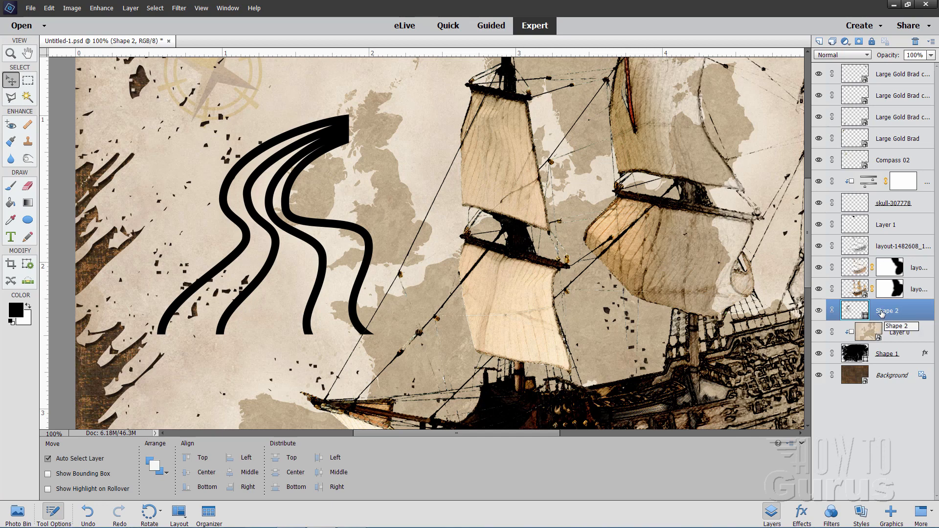
right_click(883, 313)
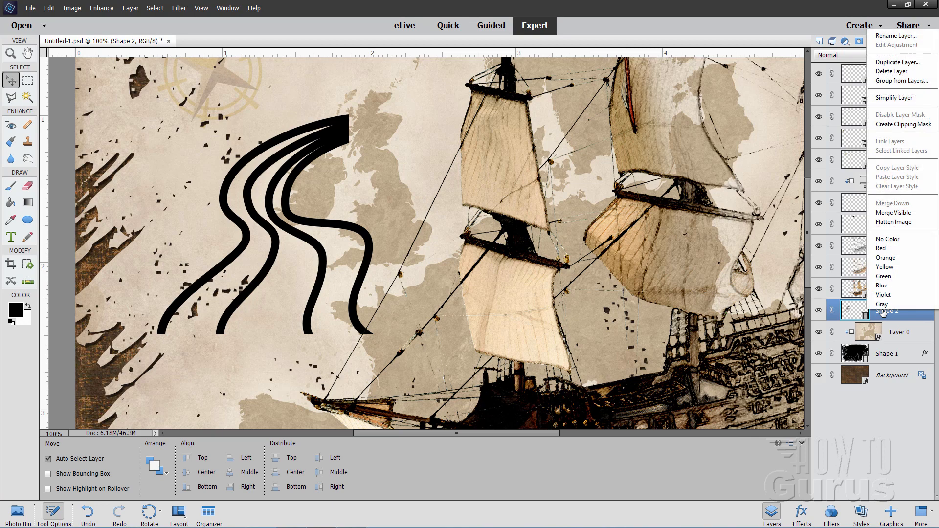
left_click(888, 98)
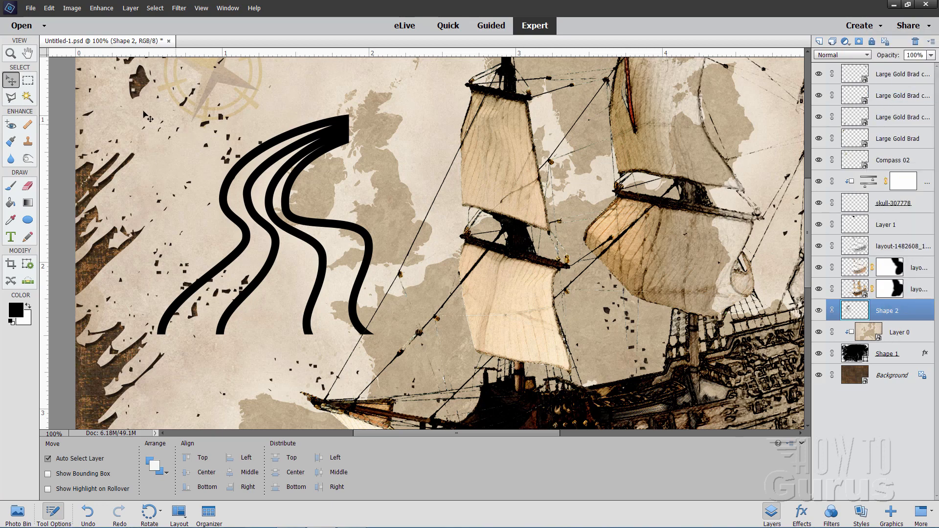
- Outline the three right-hand strands of the wavy shape with the Polygonal Lasso and delete them, keeping only the leftmost curve
left_click(11, 97)
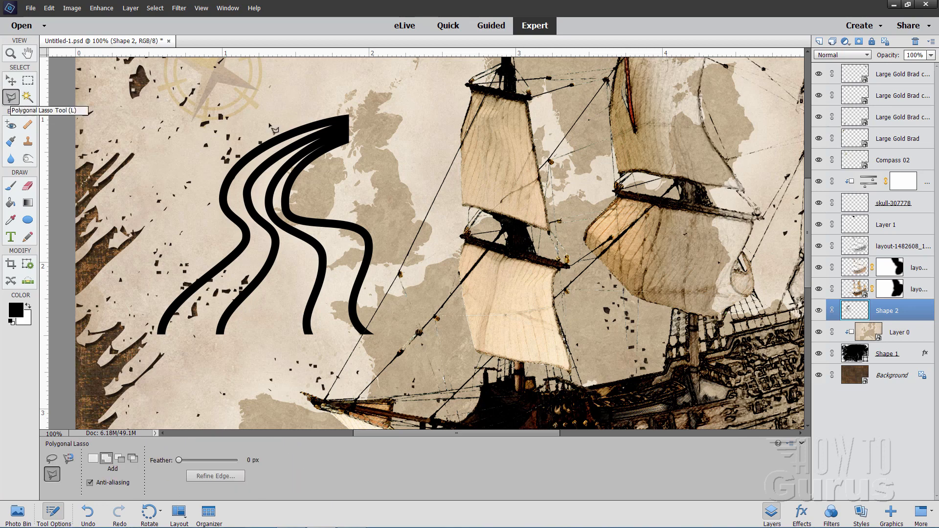
left_click(294, 113)
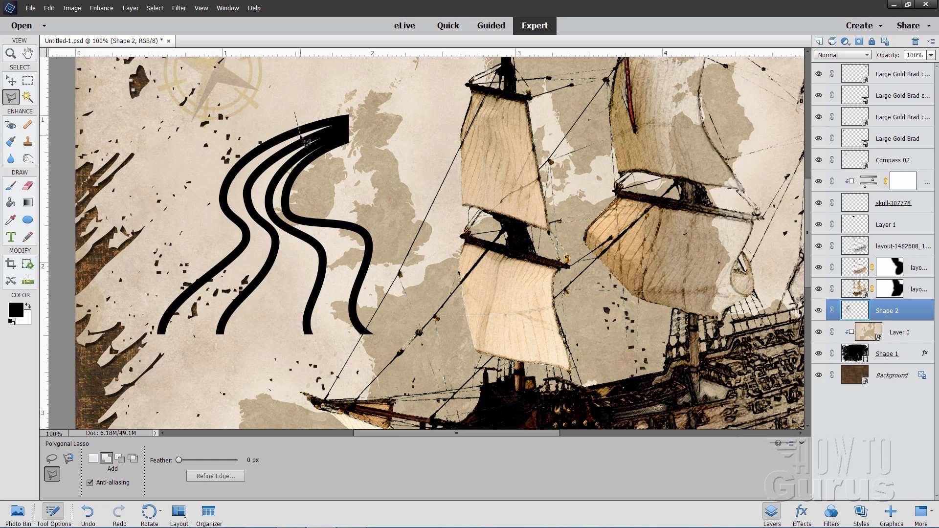
left_click(300, 136)
left_click(253, 164)
left_click(236, 188)
left_click(234, 203)
left_click(254, 230)
left_click(261, 246)
left_click(192, 336)
left_click(223, 367)
left_click(390, 356)
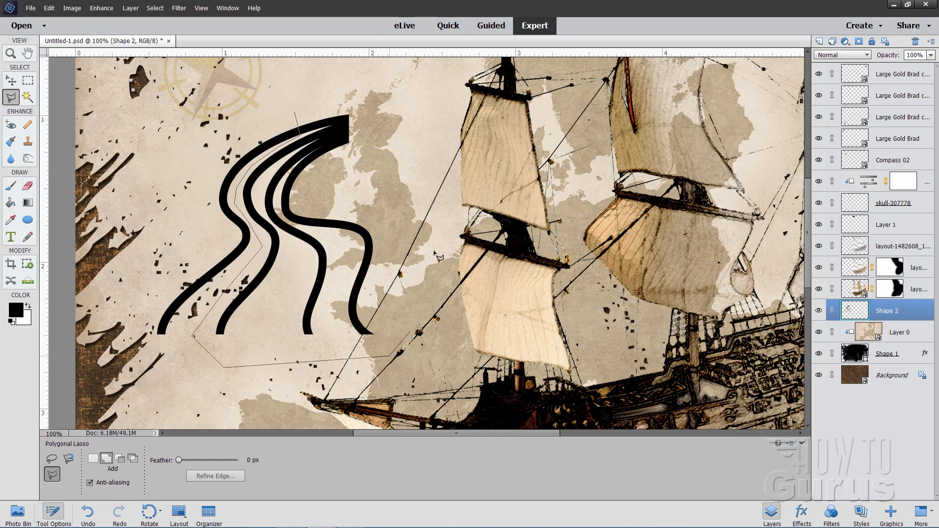
left_click(422, 127)
left_click(360, 91)
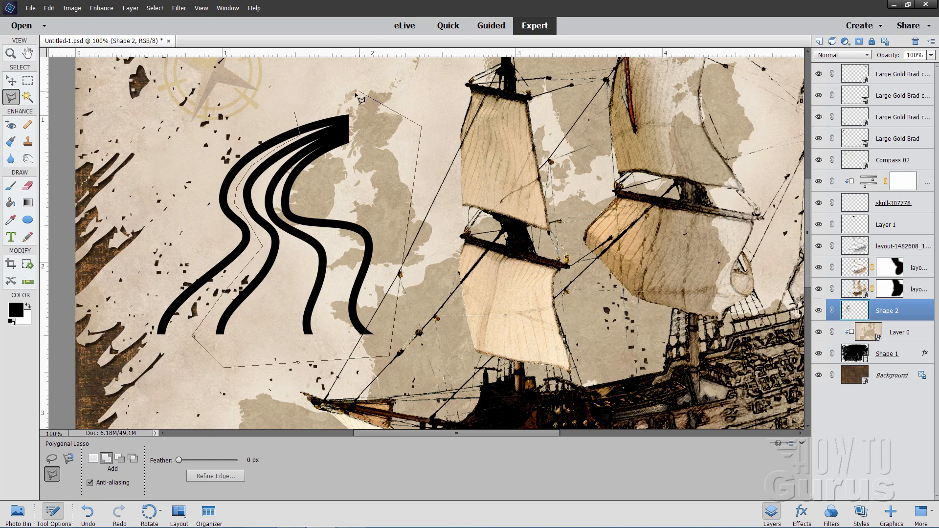
left_click(296, 115)
key("Delete")
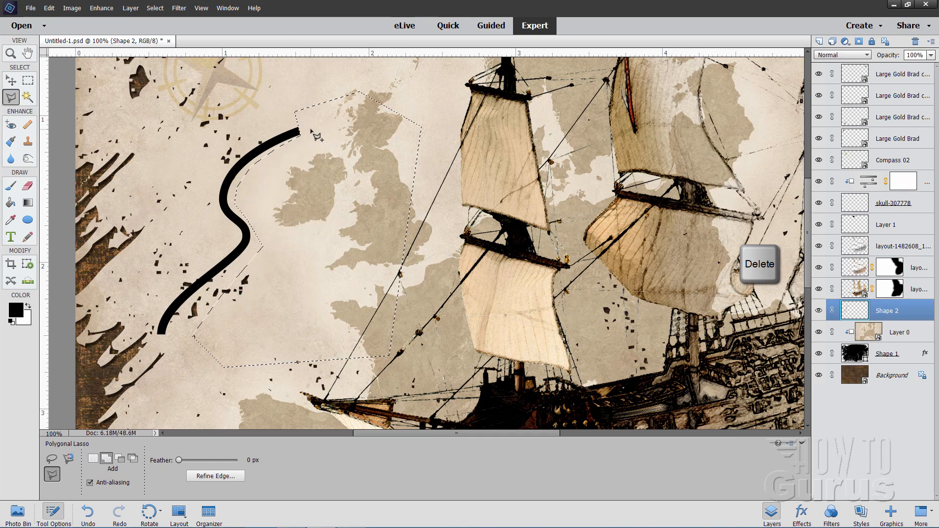
- Clear the selection and move the remaining black curve up and right, between the compass and the British Isles
left_click(154, 8)
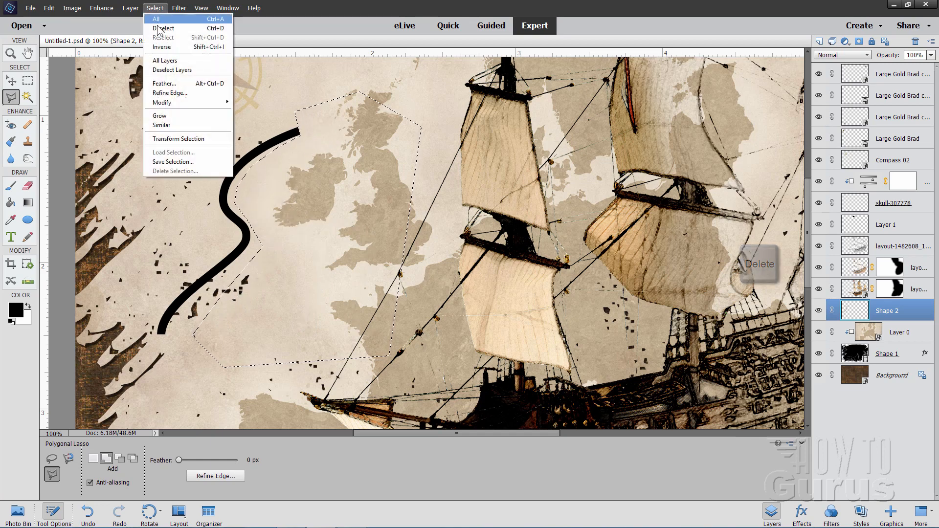
left_click(164, 28)
left_click(12, 79)
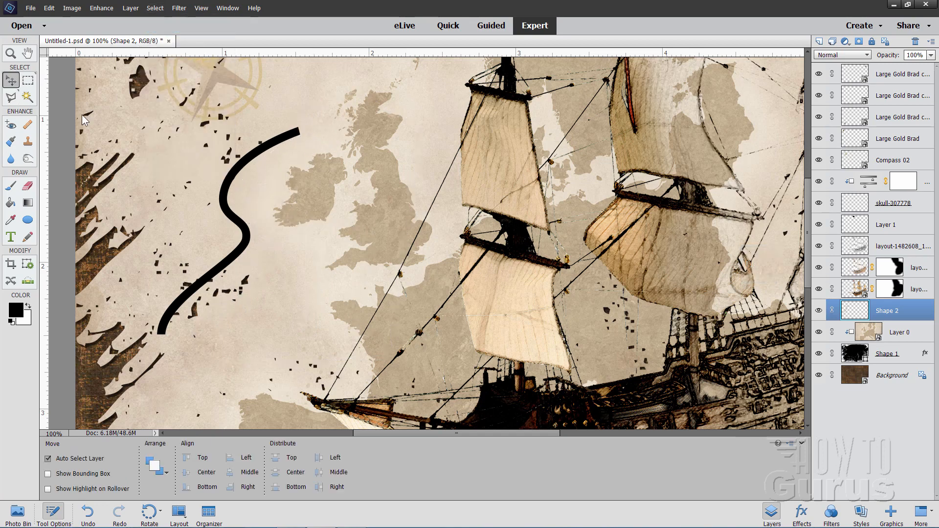
left_click_drag(228, 179, 279, 133)
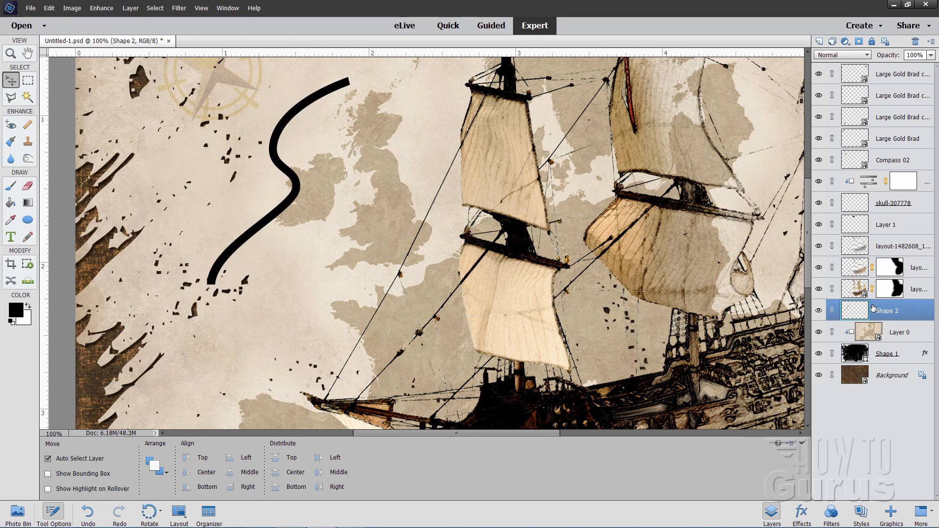
- Duplicate the curved line layer Shape 2 and flip the copy vertically
left_click_drag(870, 295, 818, 41)
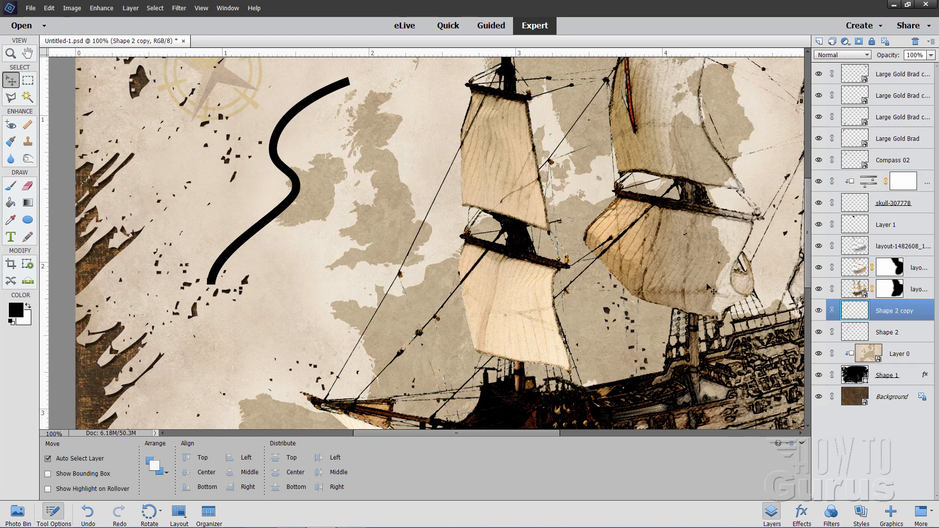
left_click(71, 8)
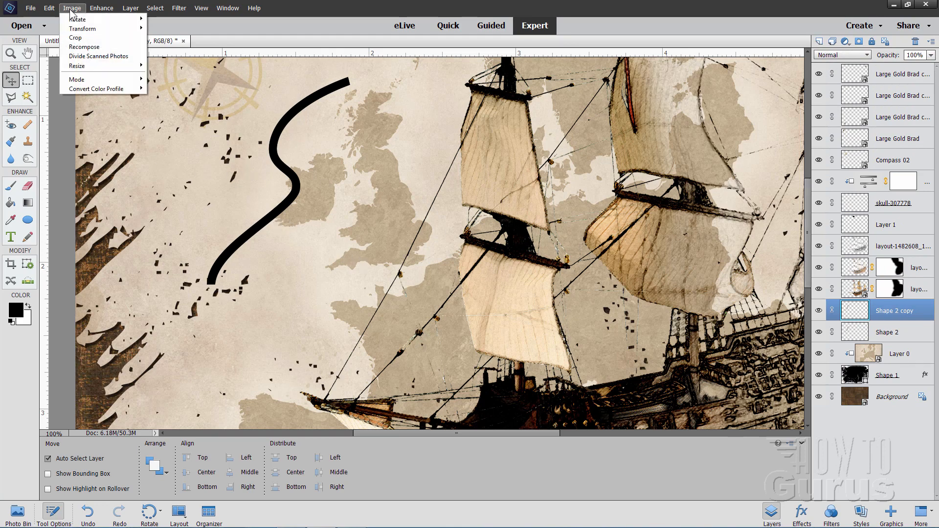
mouse_move(82, 21)
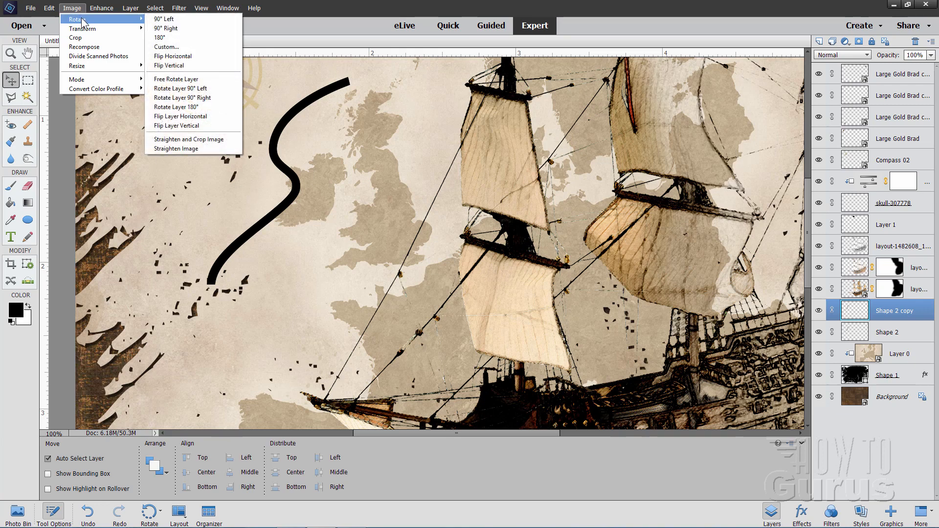
left_click(174, 128)
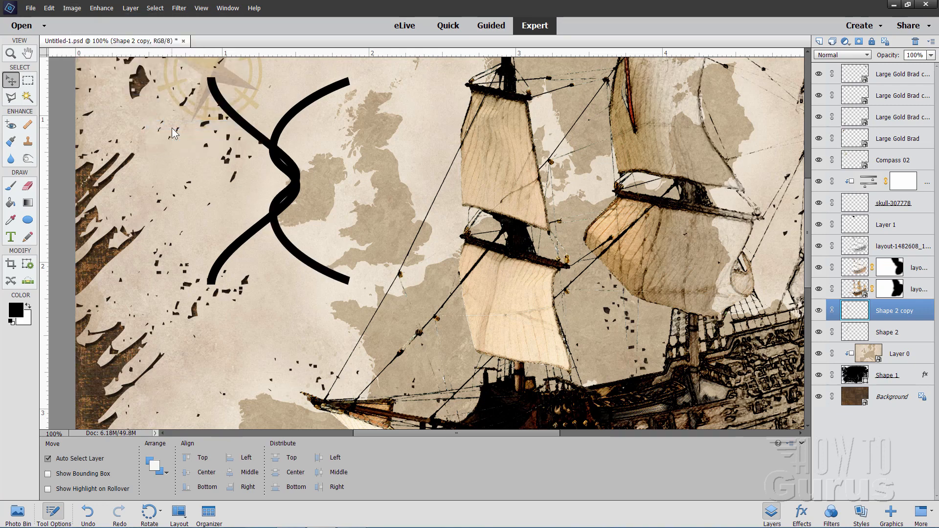
- Move the flipped curve below the original and align their ends so they form one continuous line
left_click_drag(241, 120, 240, 323)
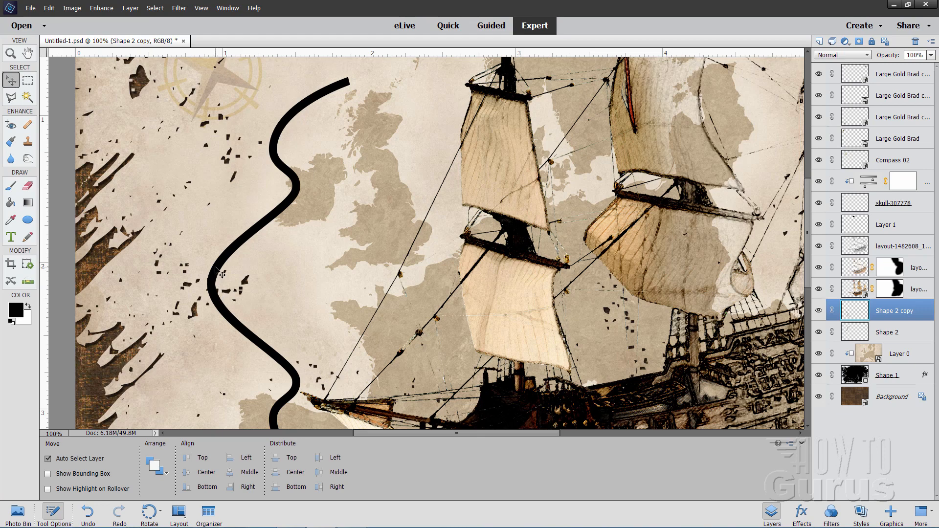
left_click_drag(211, 289, 211, 290)
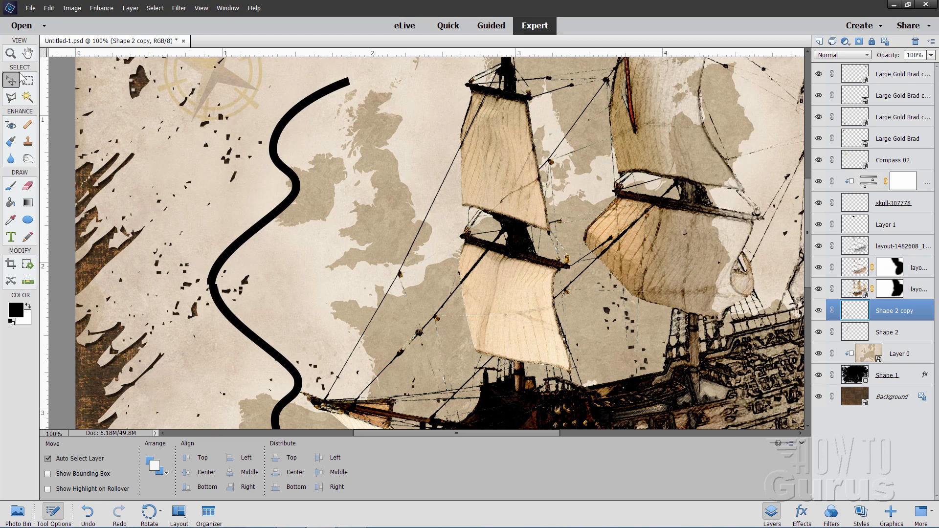
left_click(10, 53)
left_click(212, 301)
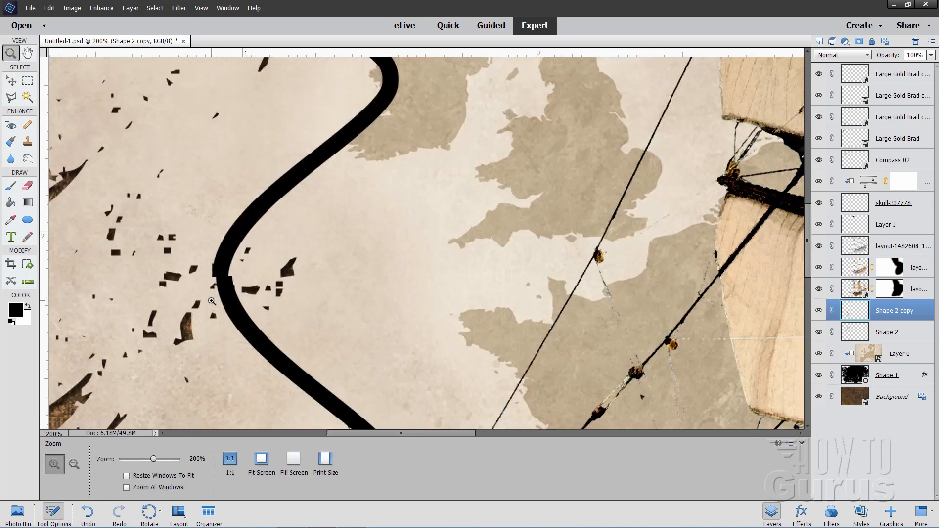
left_click(211, 300)
left_click(212, 294)
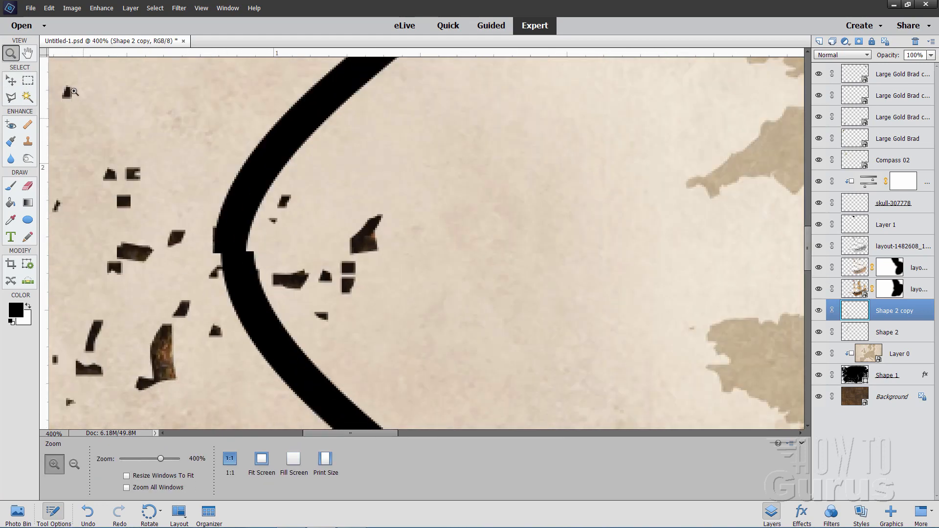
left_click(10, 80)
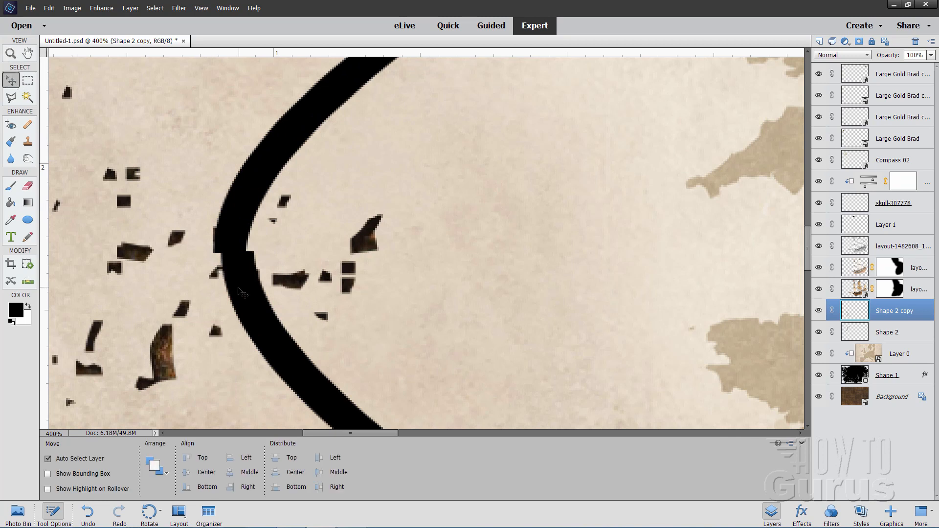
left_click_drag(238, 289, 235, 266)
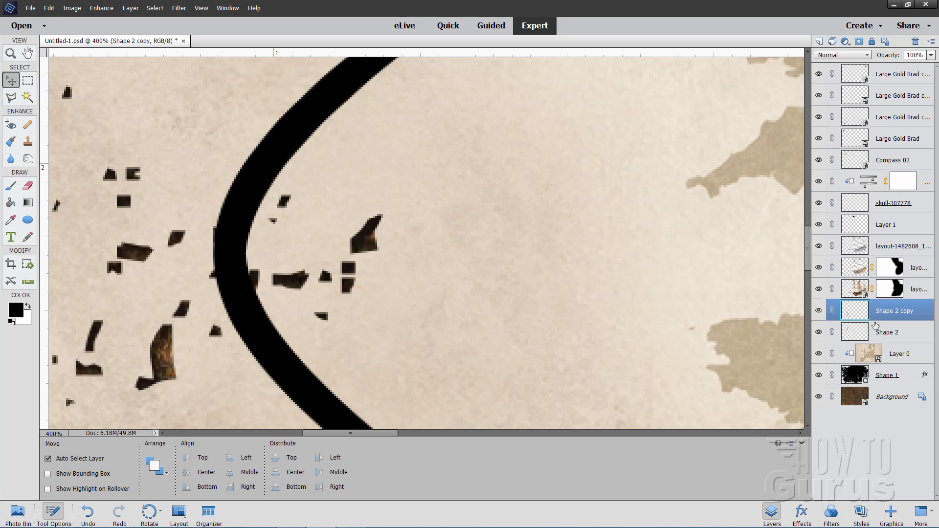
- Merge the layers Shape 2 copy and Shape 2 into one layer
key("ctrl")
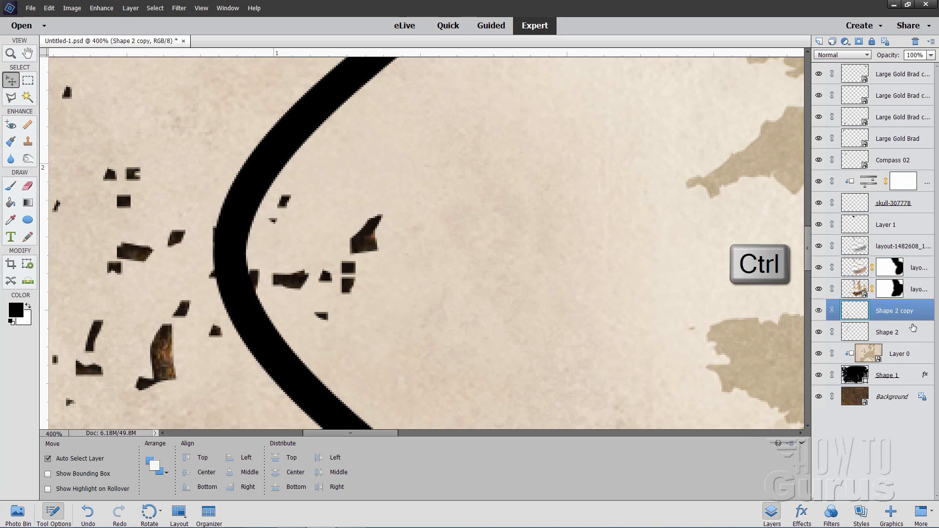
left_click(912, 334, "ctrl")
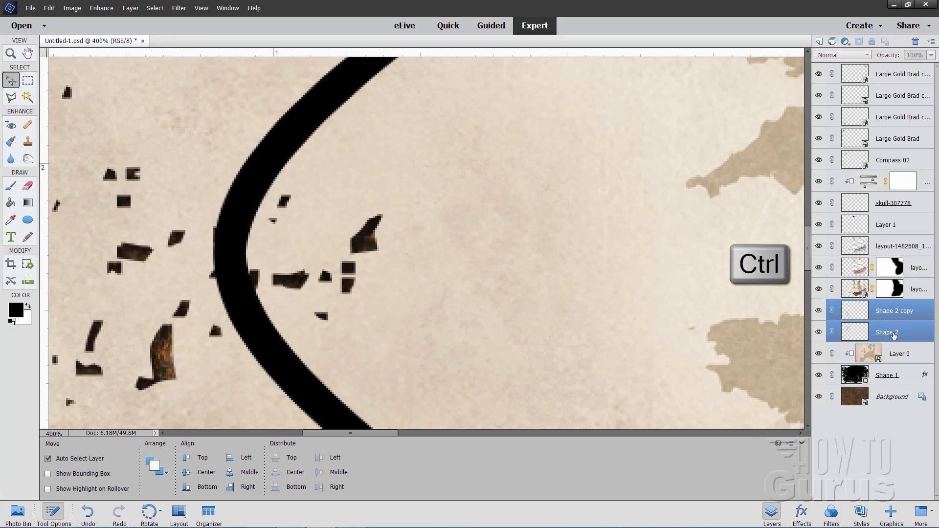
right_click(907, 332)
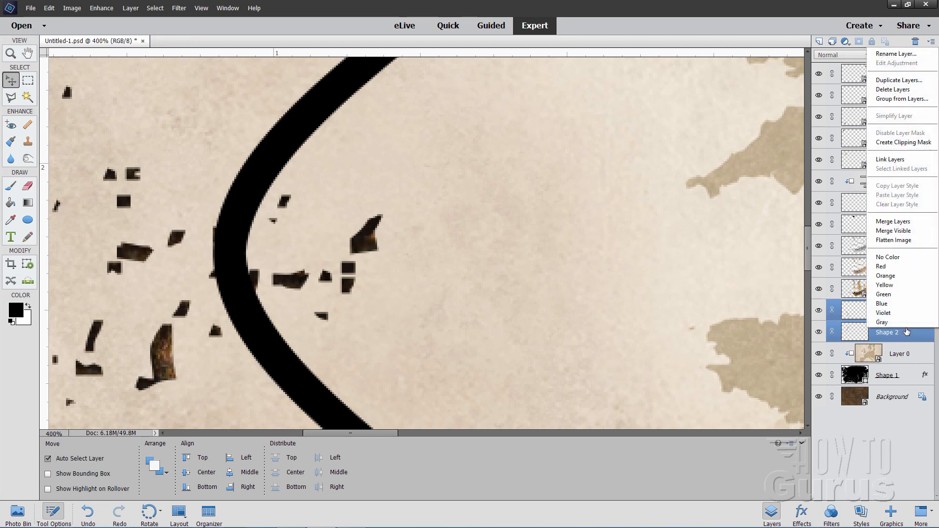
left_click(893, 221)
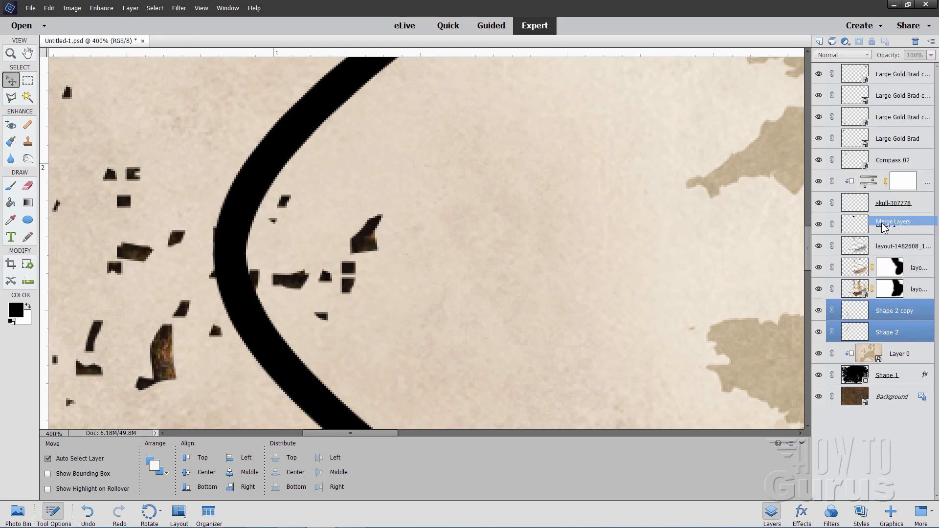
- Rotate the merged curve about -47.85 degrees and move it so it runs from west of Ireland to the ship's bow
left_click(11, 55)
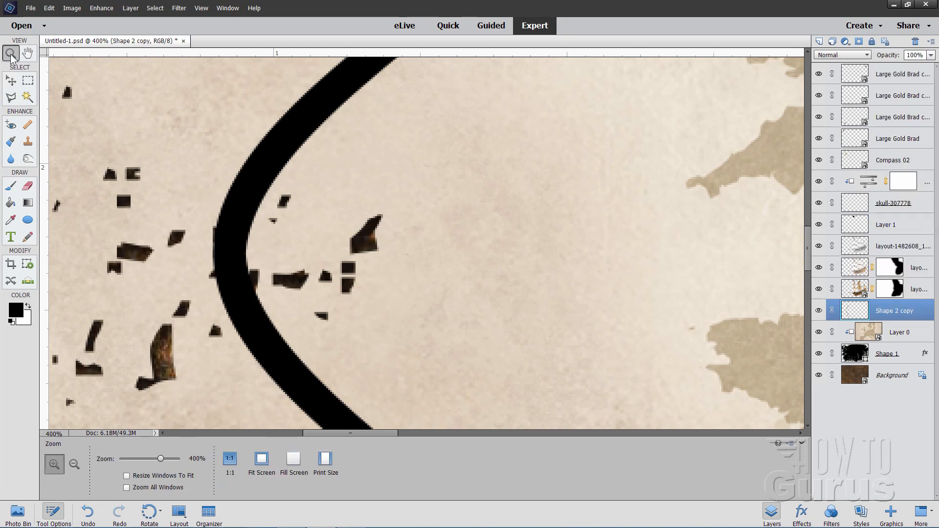
left_click(262, 458)
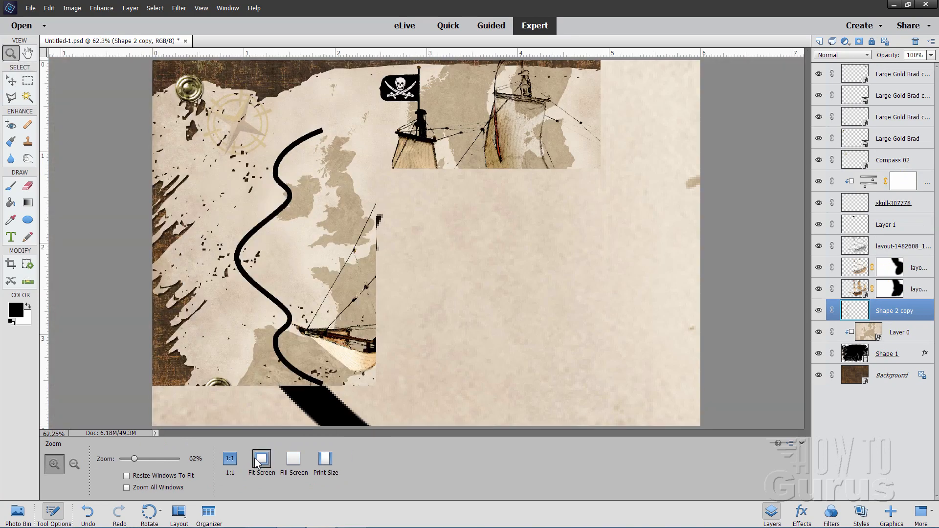
left_click(12, 82)
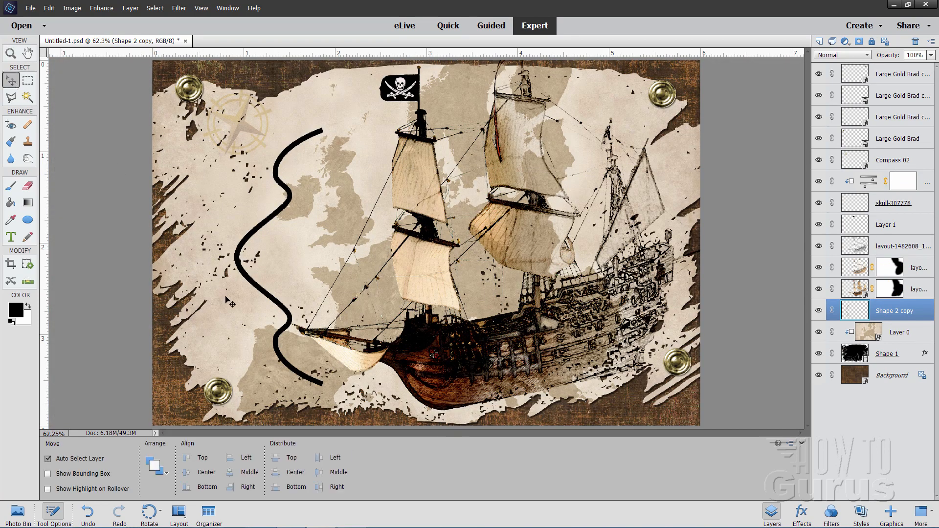
key("ctrl+z")
key("ctrl+t")
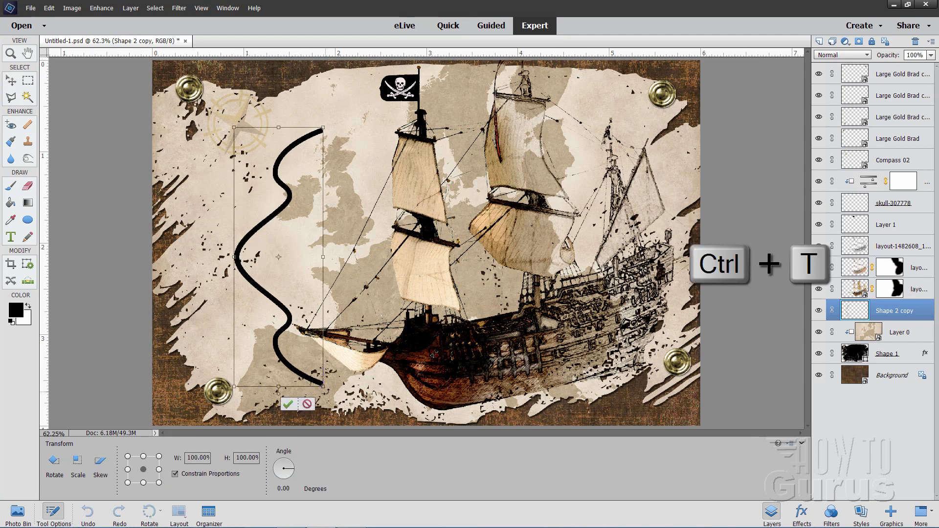
left_click_drag(325, 391, 438, 315)
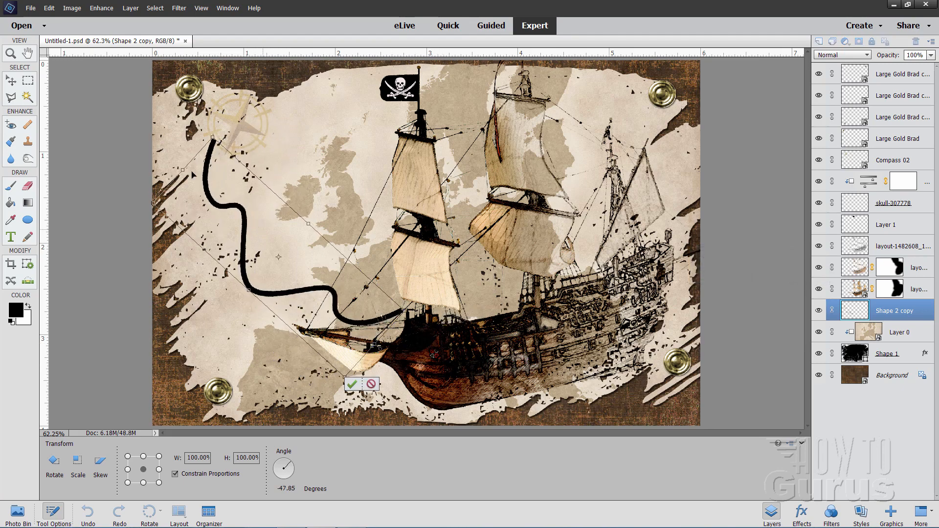
left_click_drag(246, 249, 304, 275)
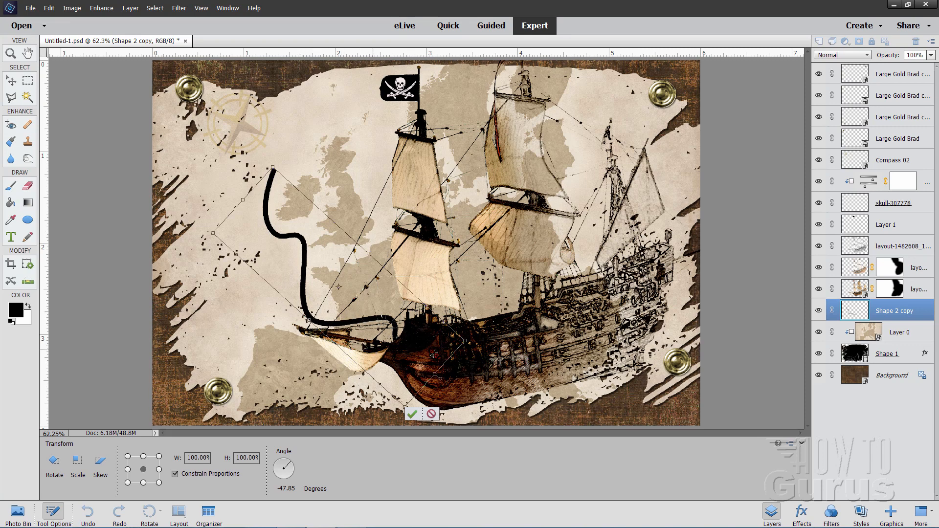
left_click_drag(348, 329, 350, 325)
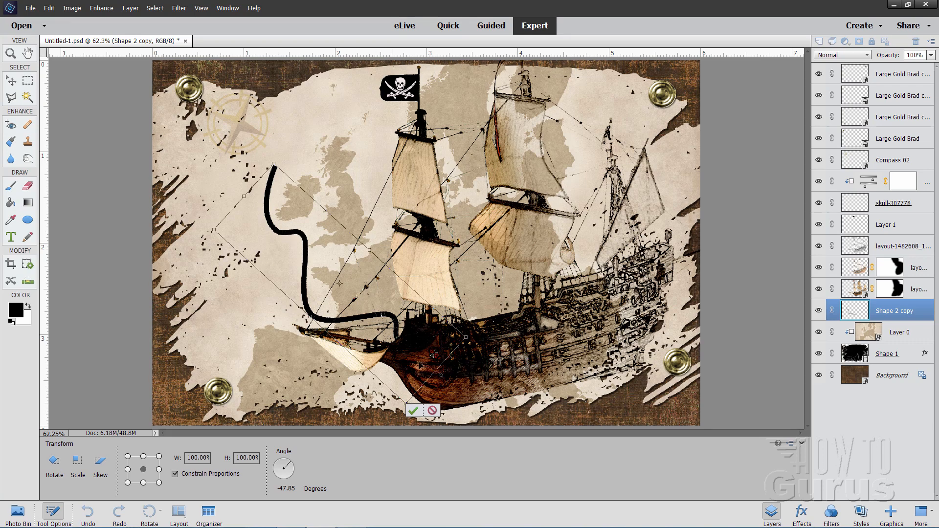
left_click(415, 411)
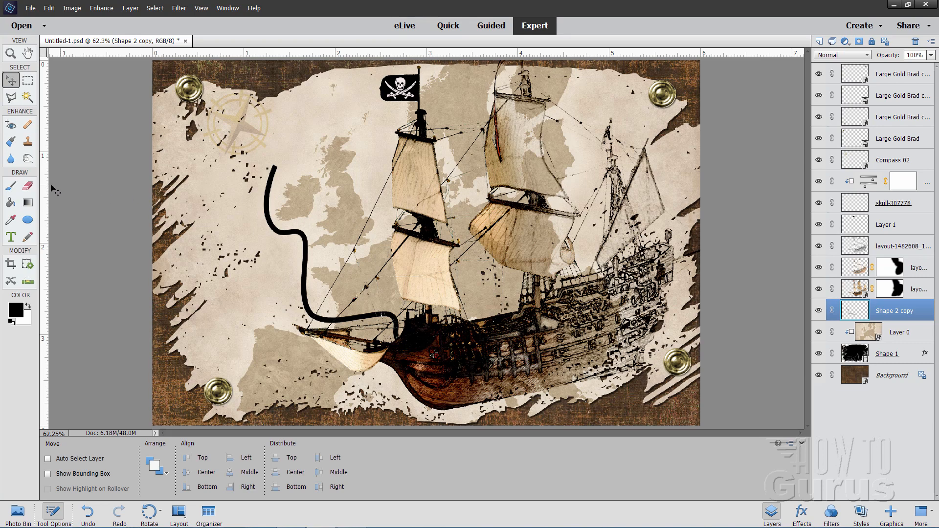
- Erase evenly spaced gaps along the curve with the 16 px Eraser brush to make it a dashed route line
left_click(28, 186)
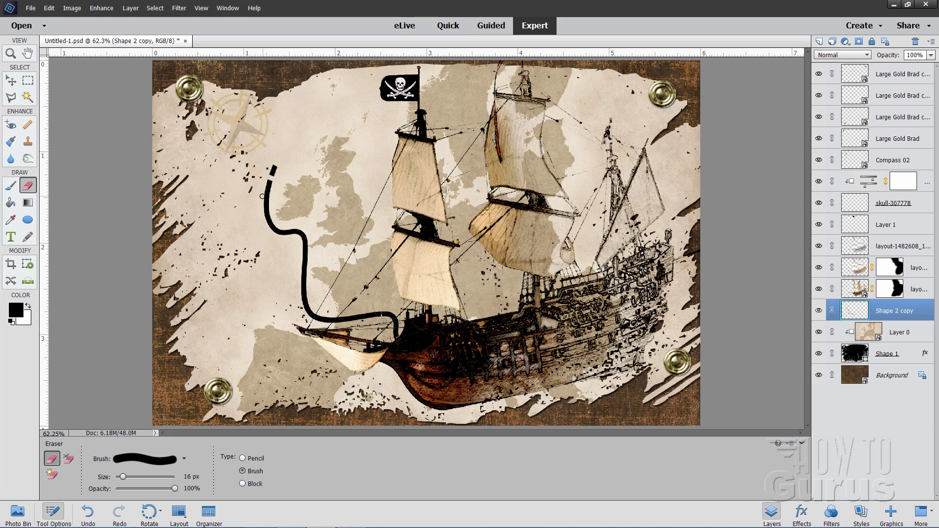
mouse_move(262, 217)
left_mouse_down()
mouse_move(287, 212)
mouse_move(272, 240)
mouse_move(306, 226)
mouse_move(293, 248)
mouse_move(331, 249)
left_mouse_up()
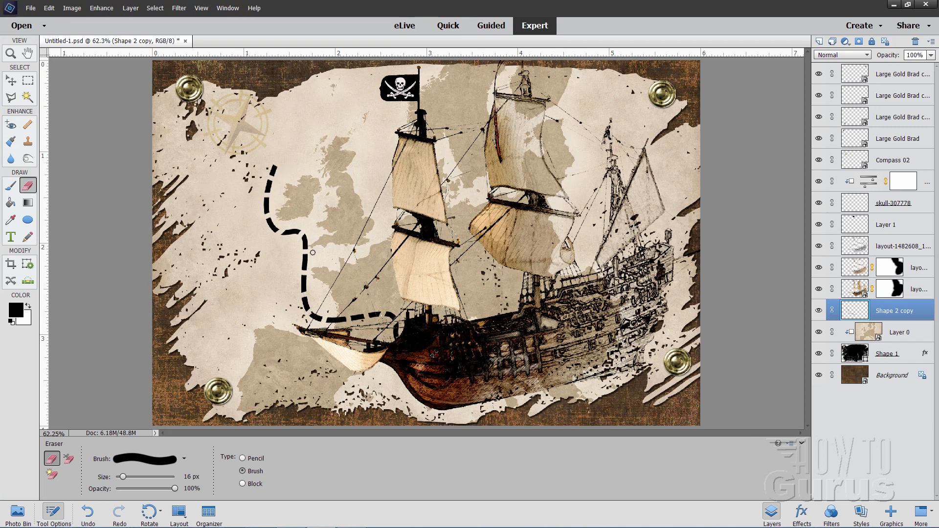
left_click(12, 82)
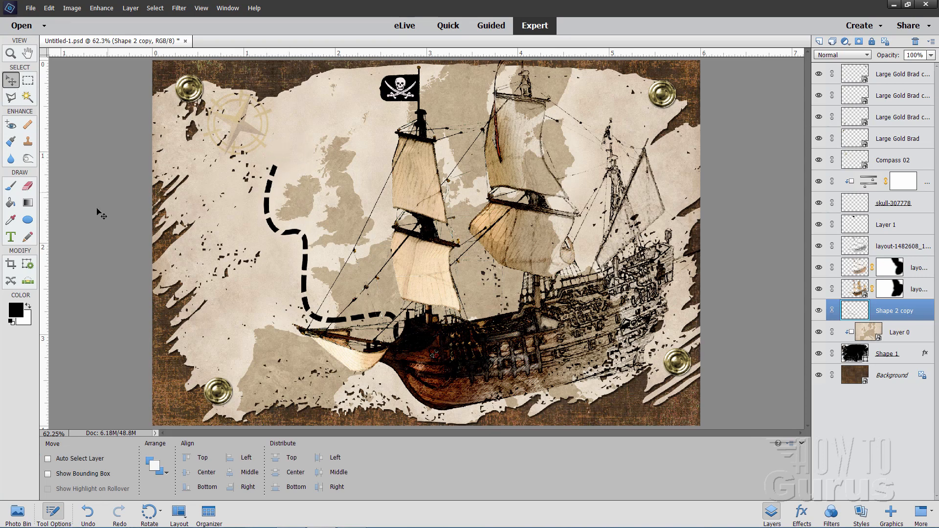
- Add a black 18 pt Arial Bold "X" and position it at the upper end of the dashed line
left_click(17, 238)
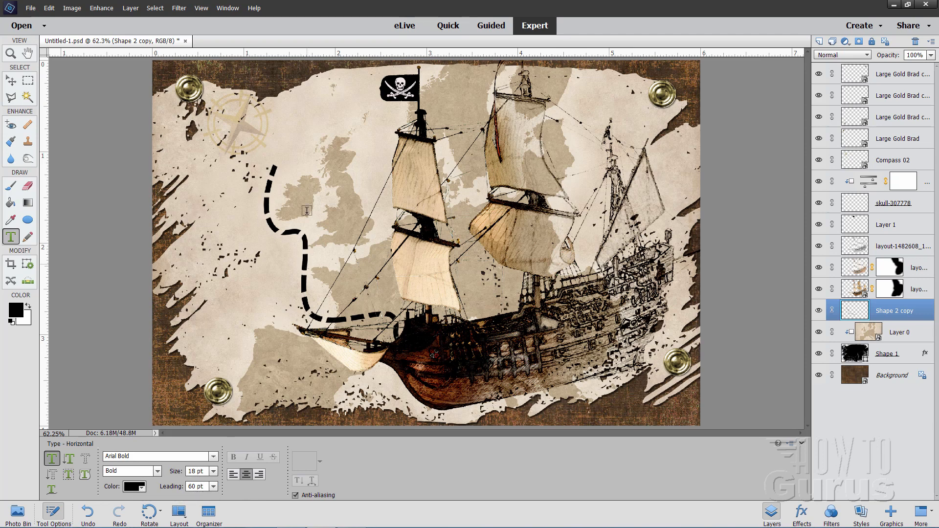
left_click(281, 146)
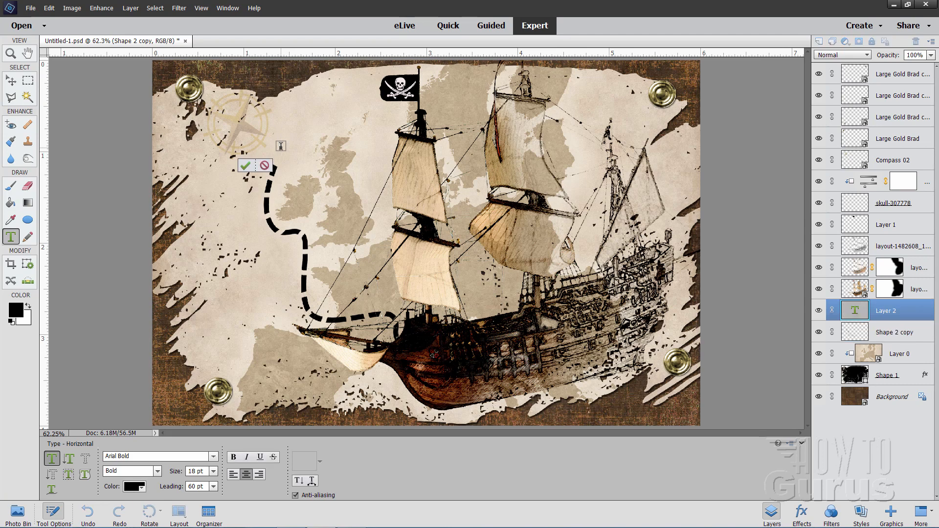
type("X")
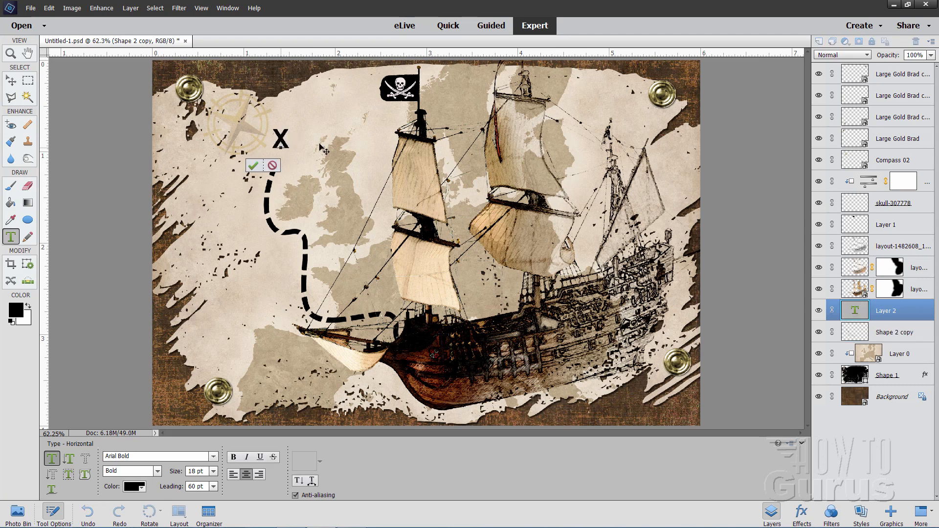
left_click(253, 165)
key("v")
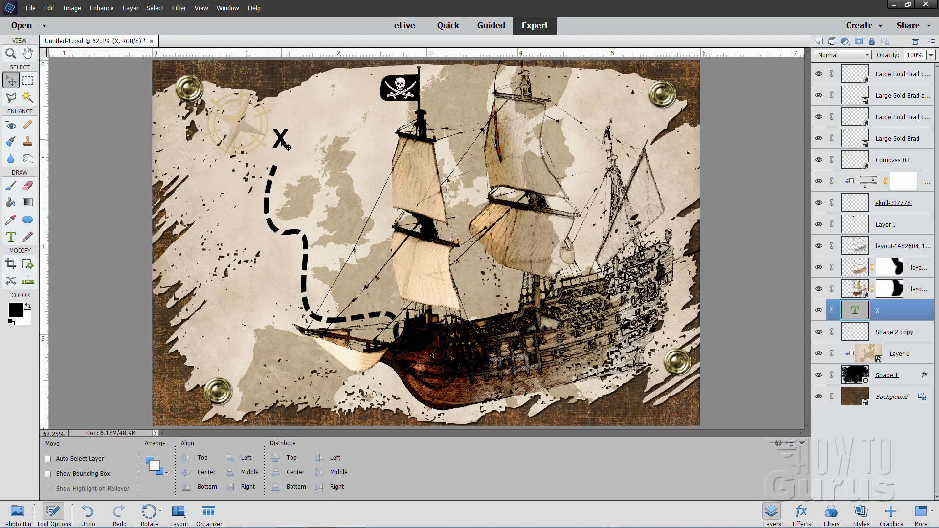
mouse_move(287, 147)
left_mouse_down()
mouse_move(283, 164)
mouse_move(277, 156)
left_mouse_up()
- Add a Hue/Saturation adjustment layer clipped to the dashed line layer Shape 2 copy and turn on Colorize
left_click(881, 337)
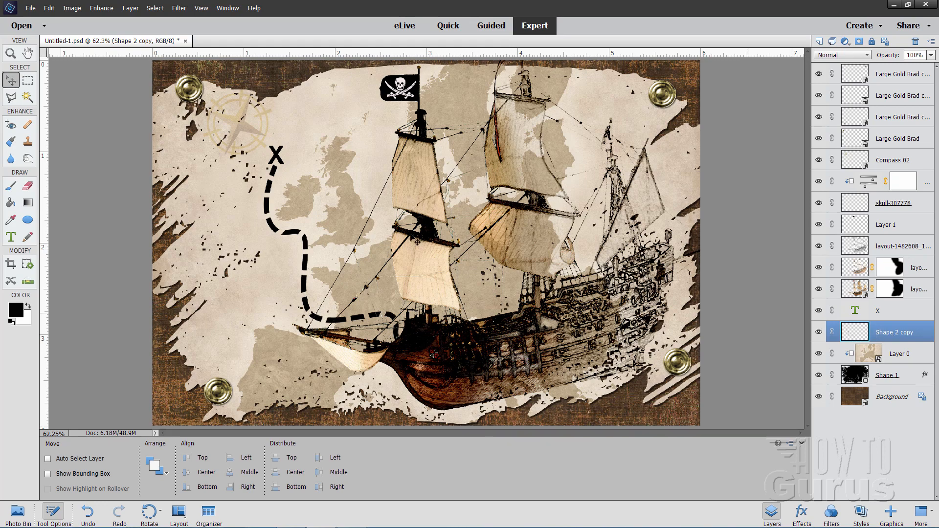
left_click(131, 8)
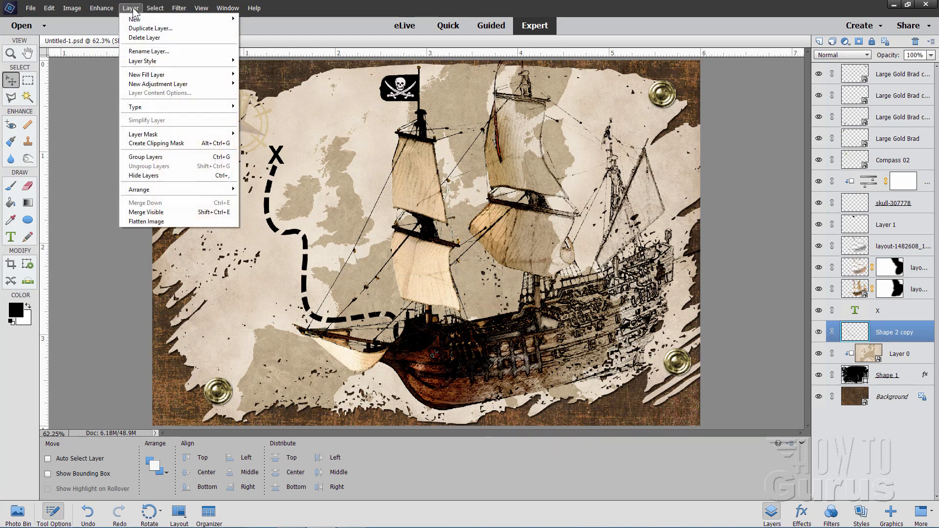
mouse_move(169, 86)
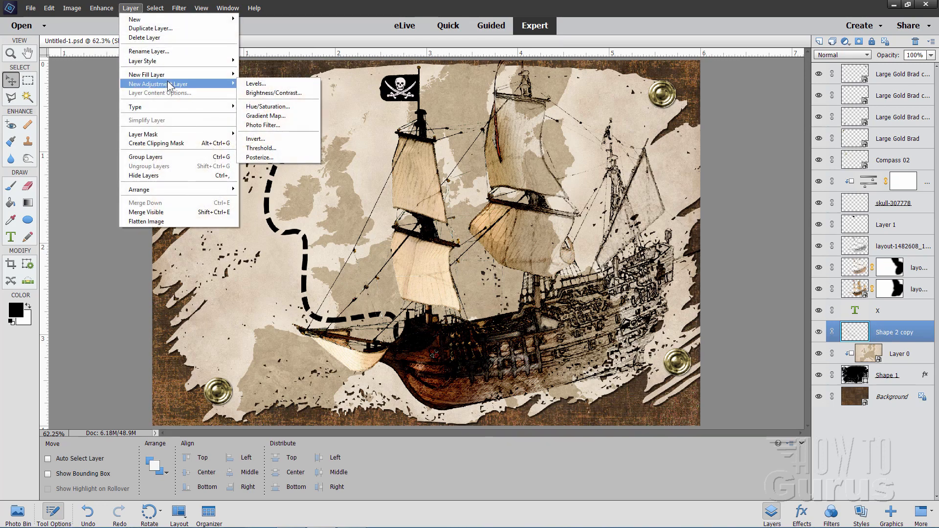
left_click(277, 105)
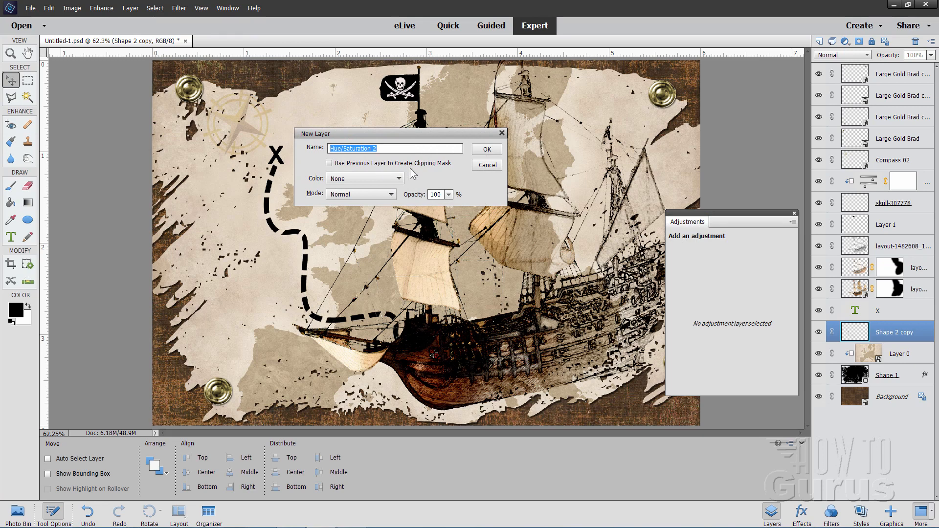
left_click(327, 163)
left_click(487, 150)
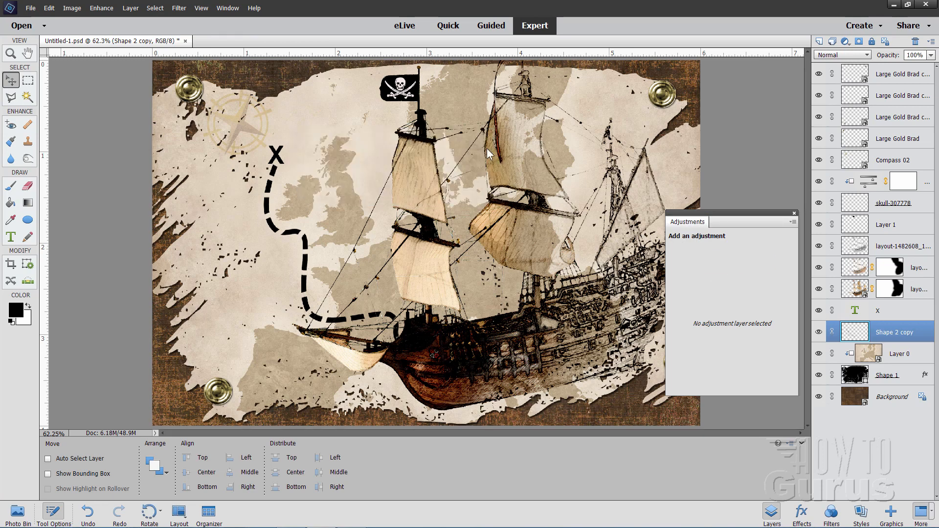
left_click(707, 300)
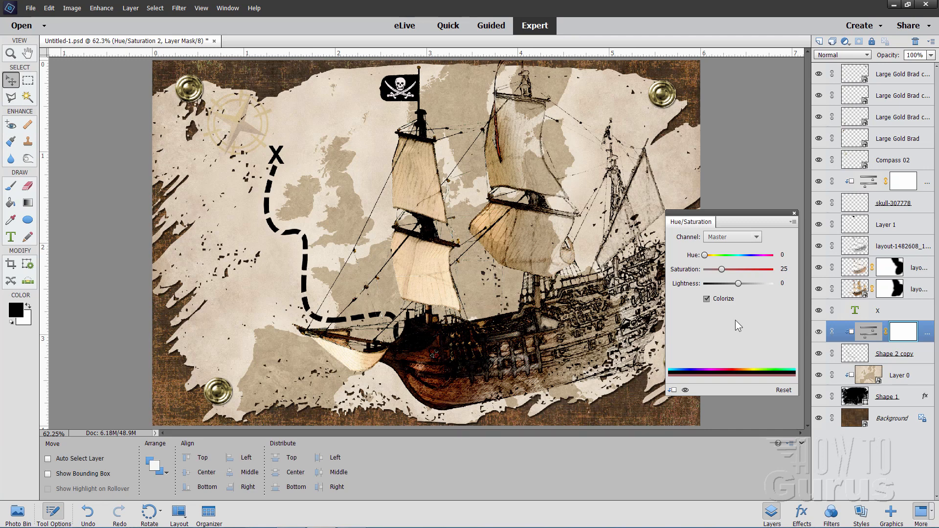
- Set the dashed line's Hue/Saturation adjustment to Hue 34, Saturation 36 and Lightness 45
left_click(788, 255)
type("34")
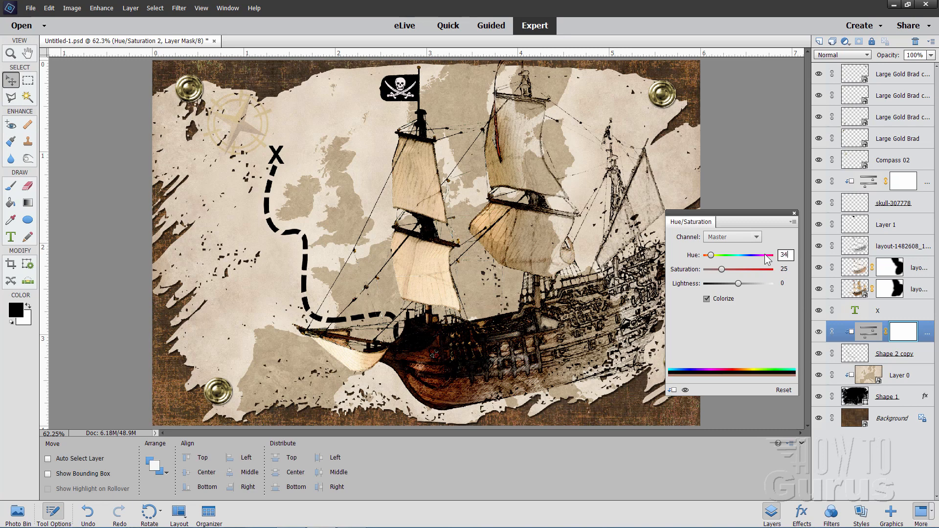
left_click(789, 268)
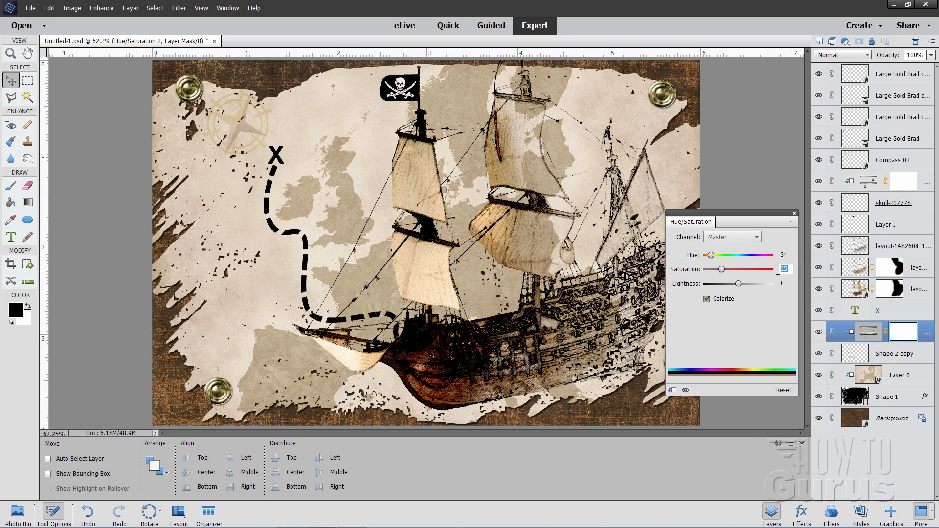
type("36")
left_click(792, 283)
type("45")
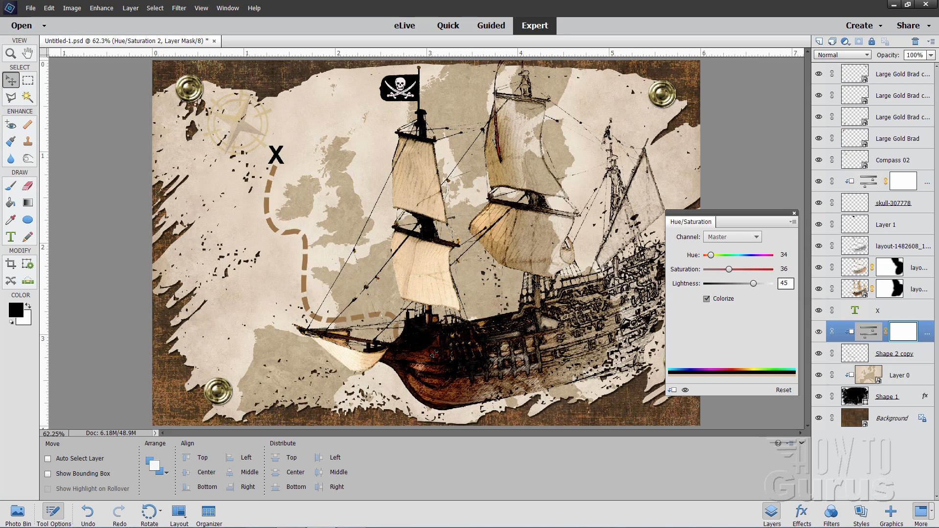
left_click(794, 214)
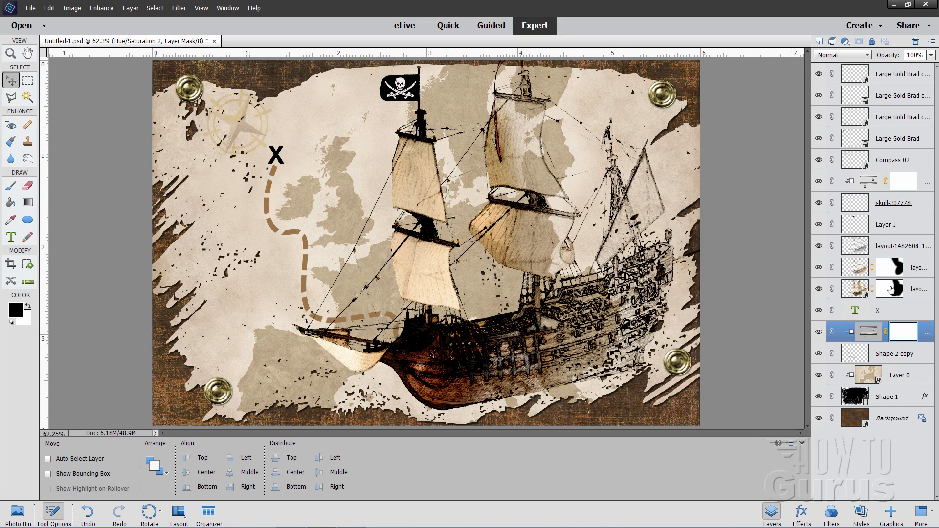
- Add a Hue/Saturation adjustment layer above the X text layer, using the previous layer as its clipping mask
left_click(882, 313)
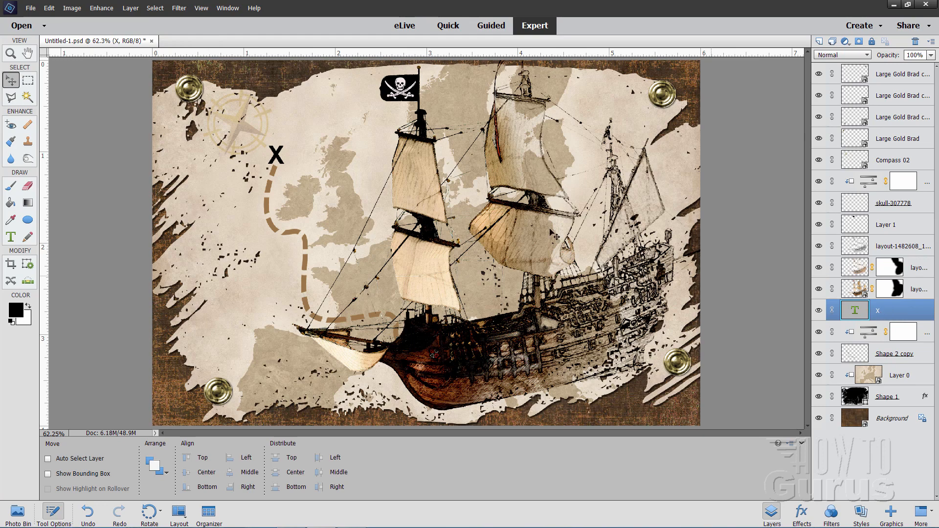
left_click(130, 9)
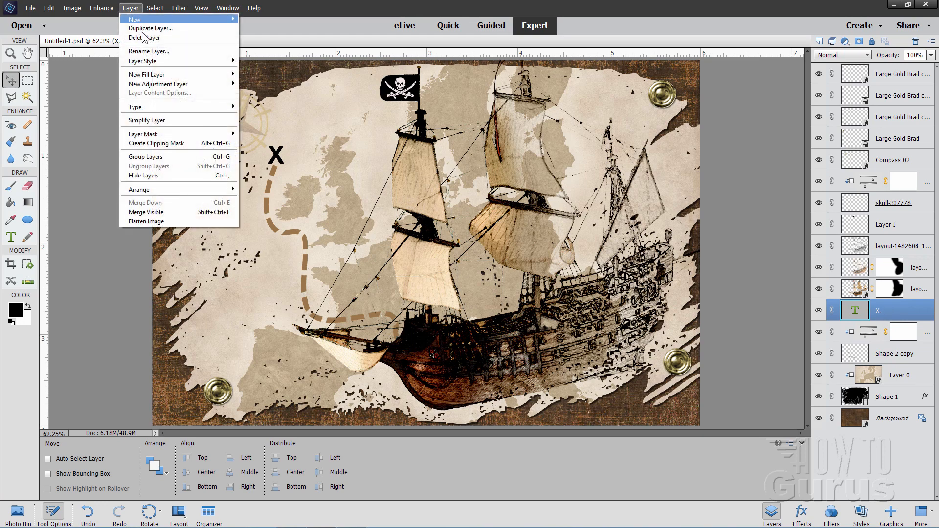
mouse_move(174, 84)
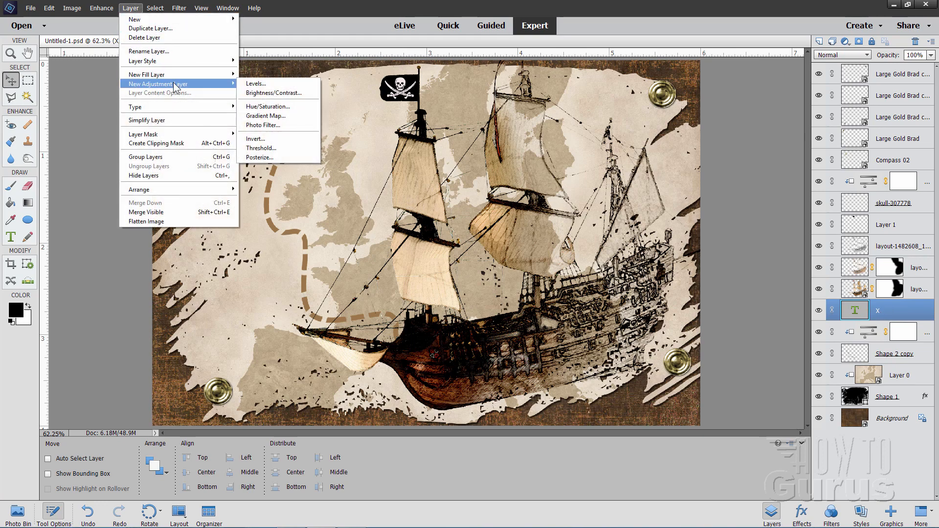
left_click(252, 106)
left_click(330, 164)
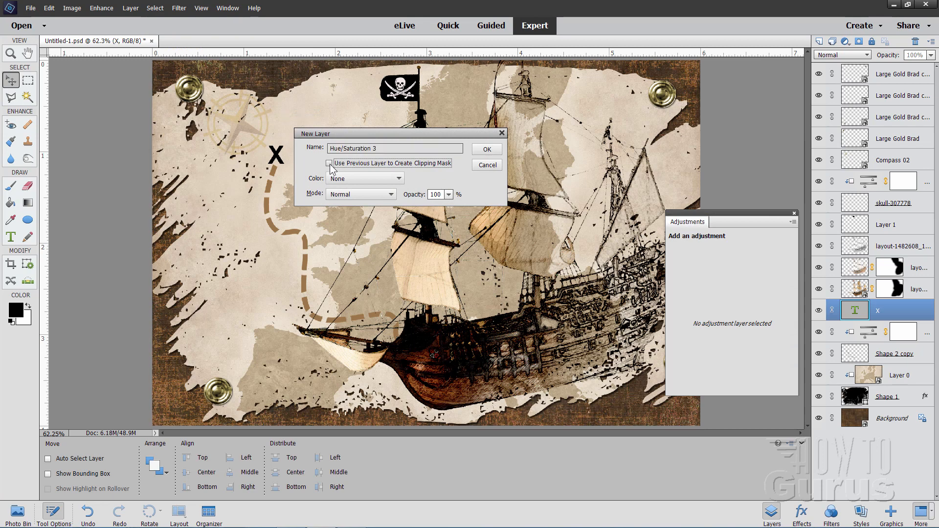
left_click(487, 149)
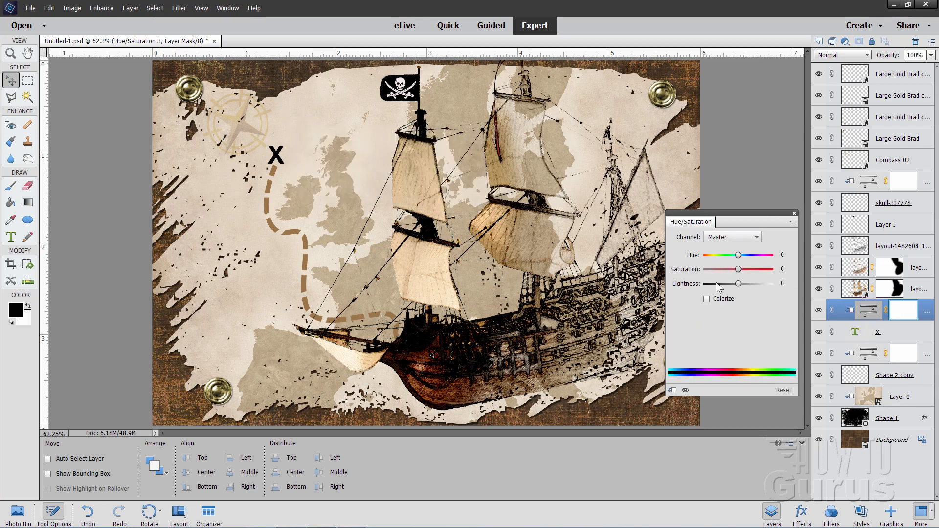
- Colorize the X with Hue 34, Saturation 36 and Lightness 45
left_click(707, 300)
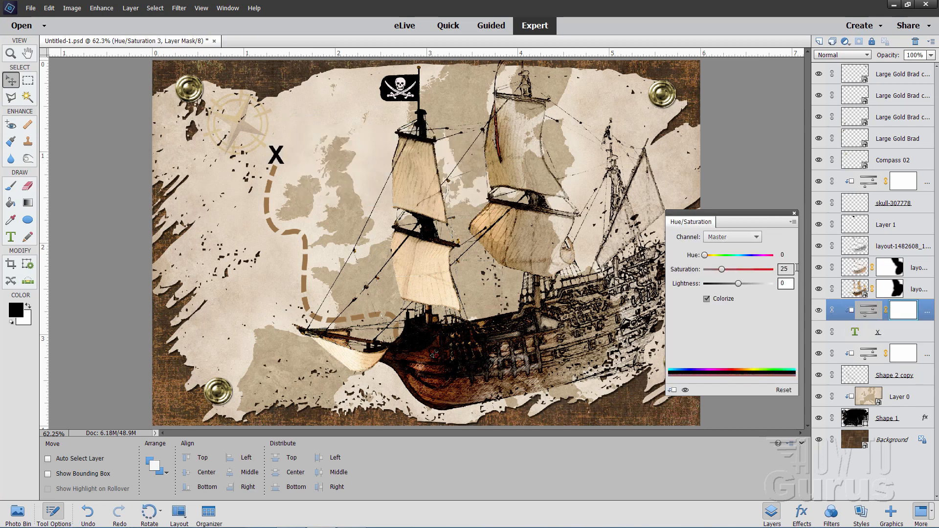
left_click(785, 255)
type("3")
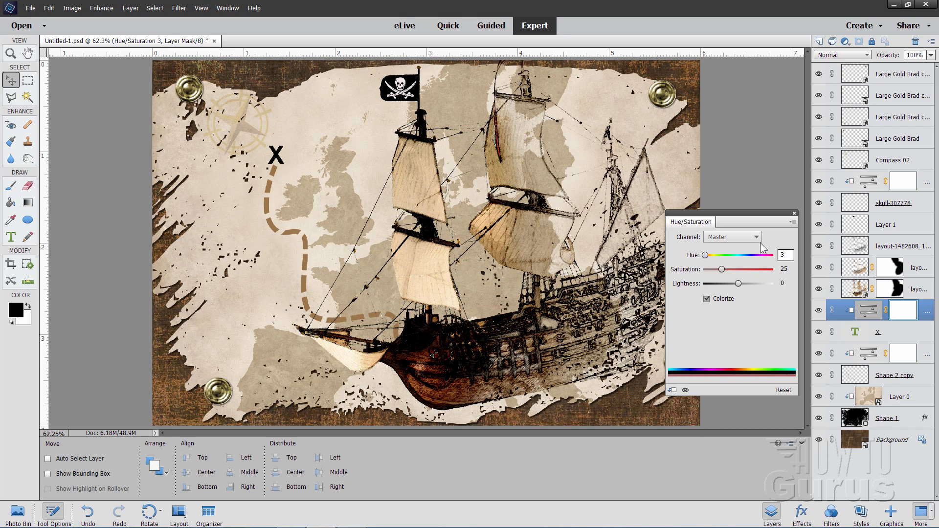
type("4")
left_click(789, 268)
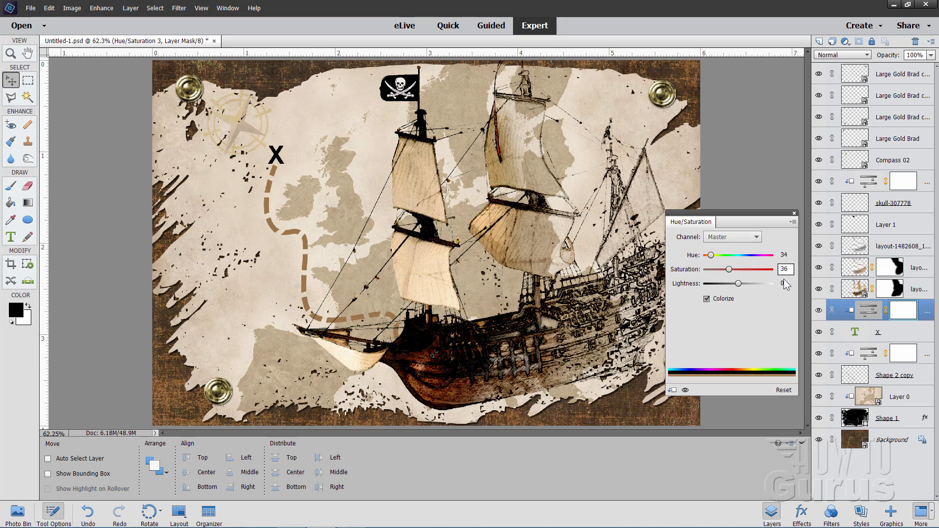
left_click(779, 284)
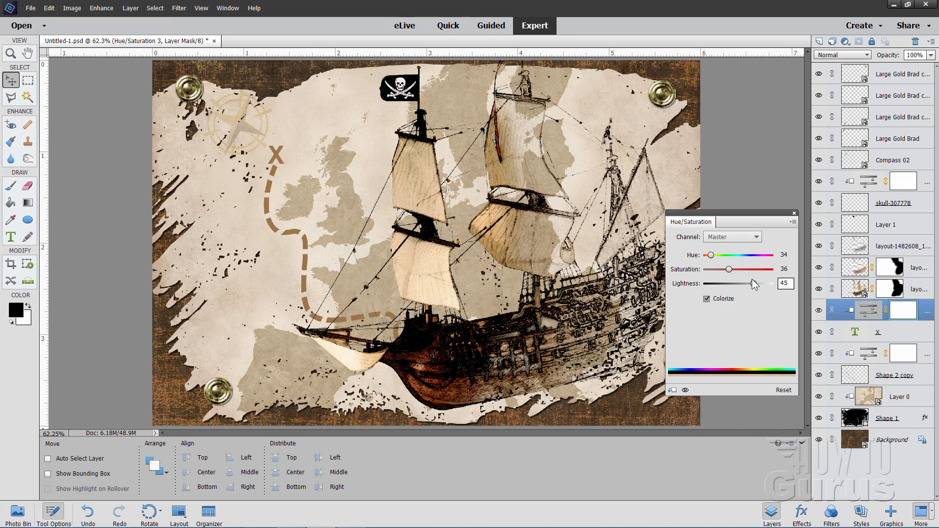
type("5")
left_click(794, 214)
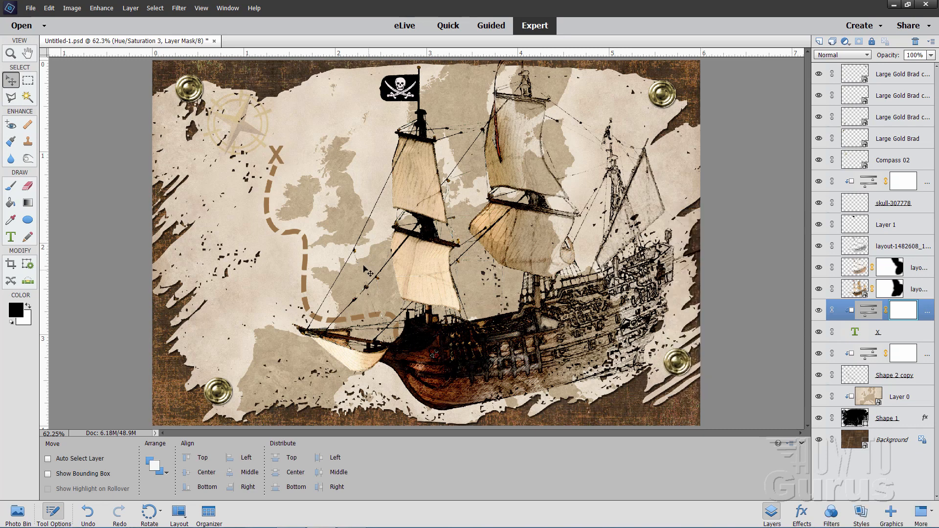